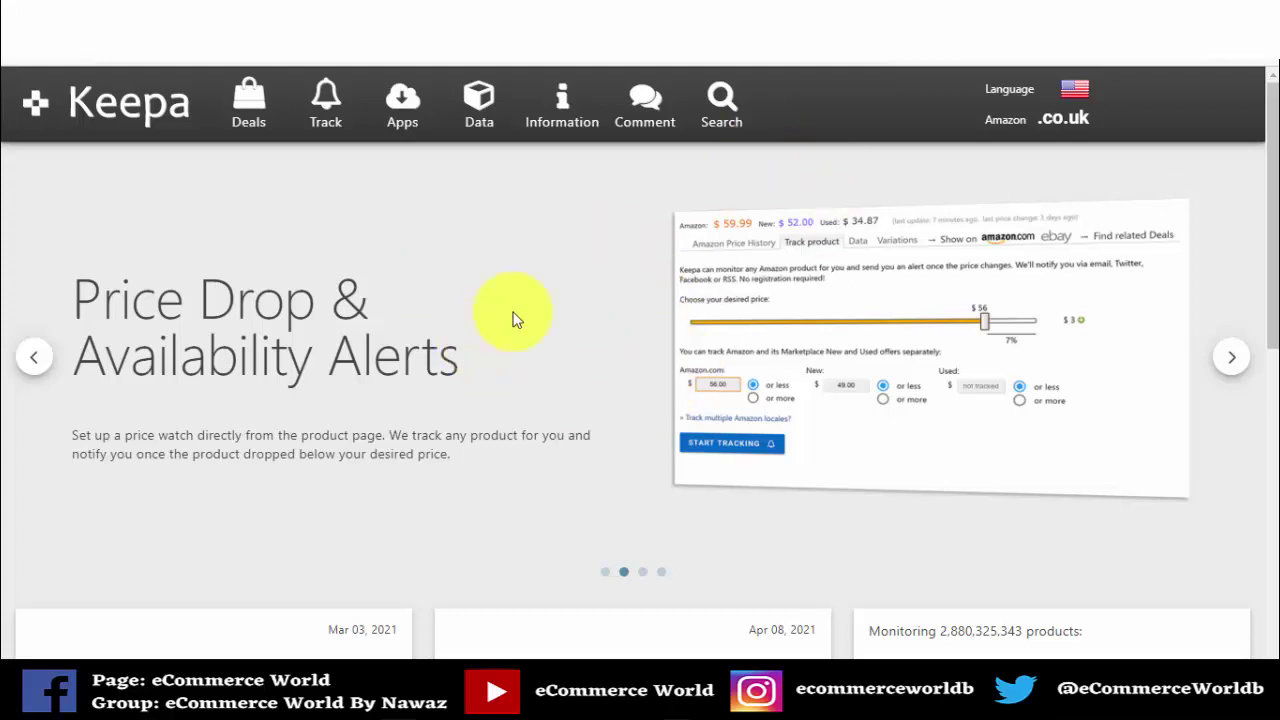
# Switch Keepa's Amazon locale from .co.uk to .com and go to the Data section.
pyautogui.click(1066, 121)
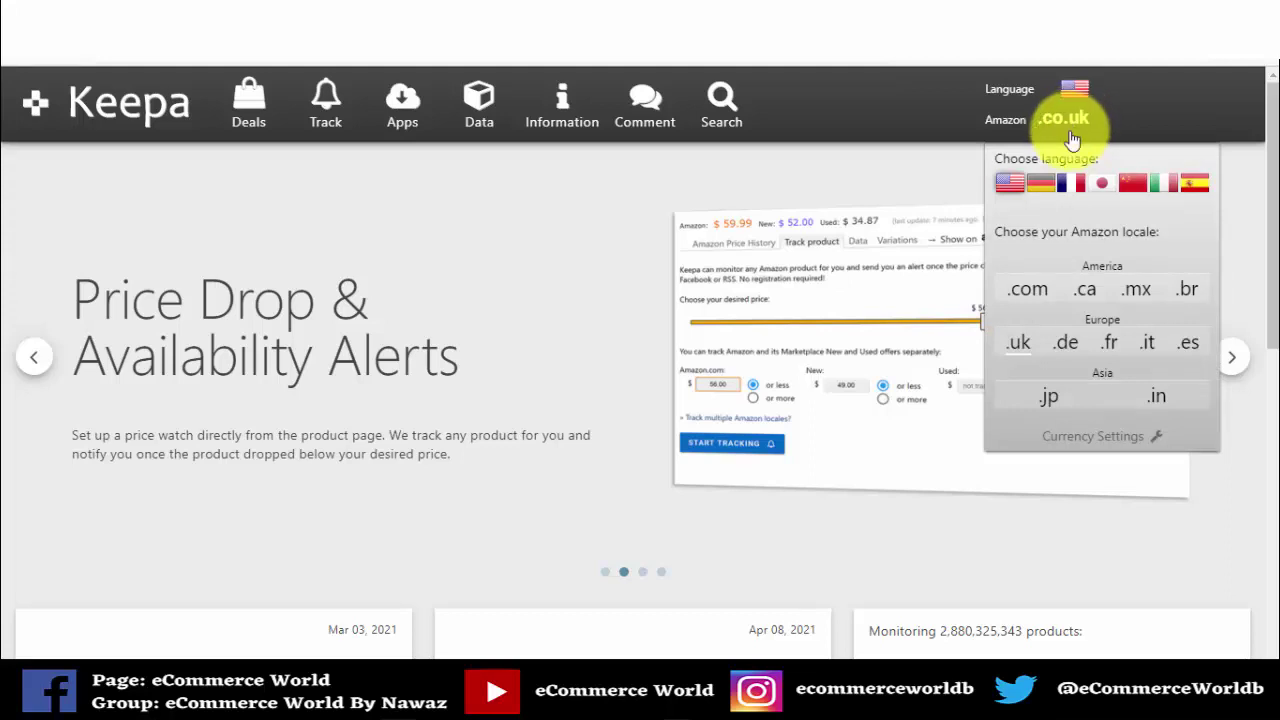
pyautogui.click(1031, 298)
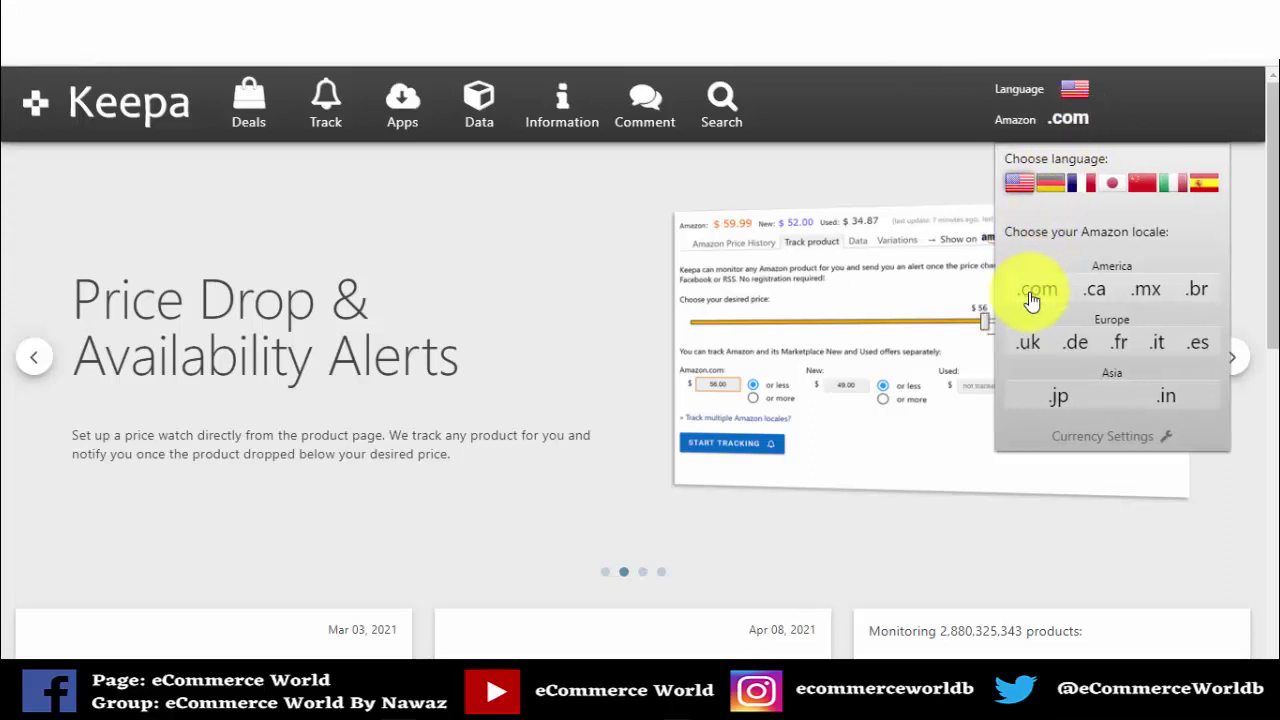
pyautogui.click(479, 100)
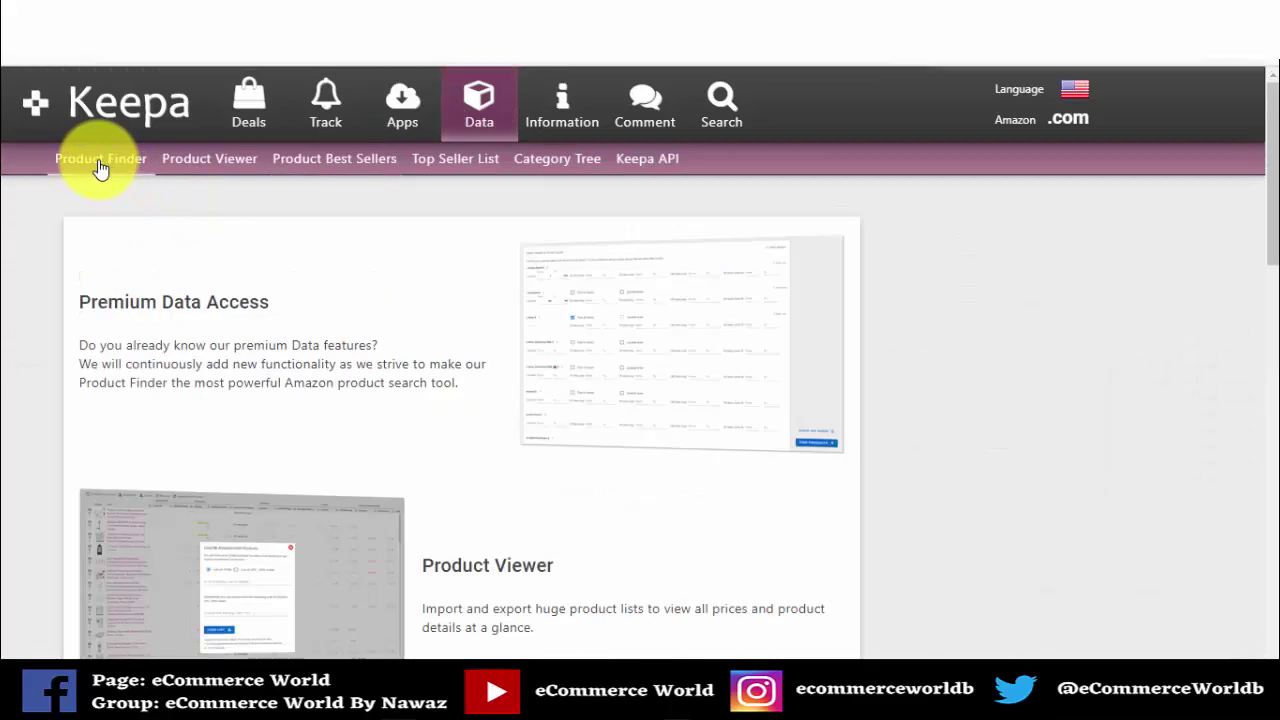
# In Product Finder, set the 90-day average sales rank to 1–40000 and require Amazon out of stock.
pyautogui.click(100, 160)
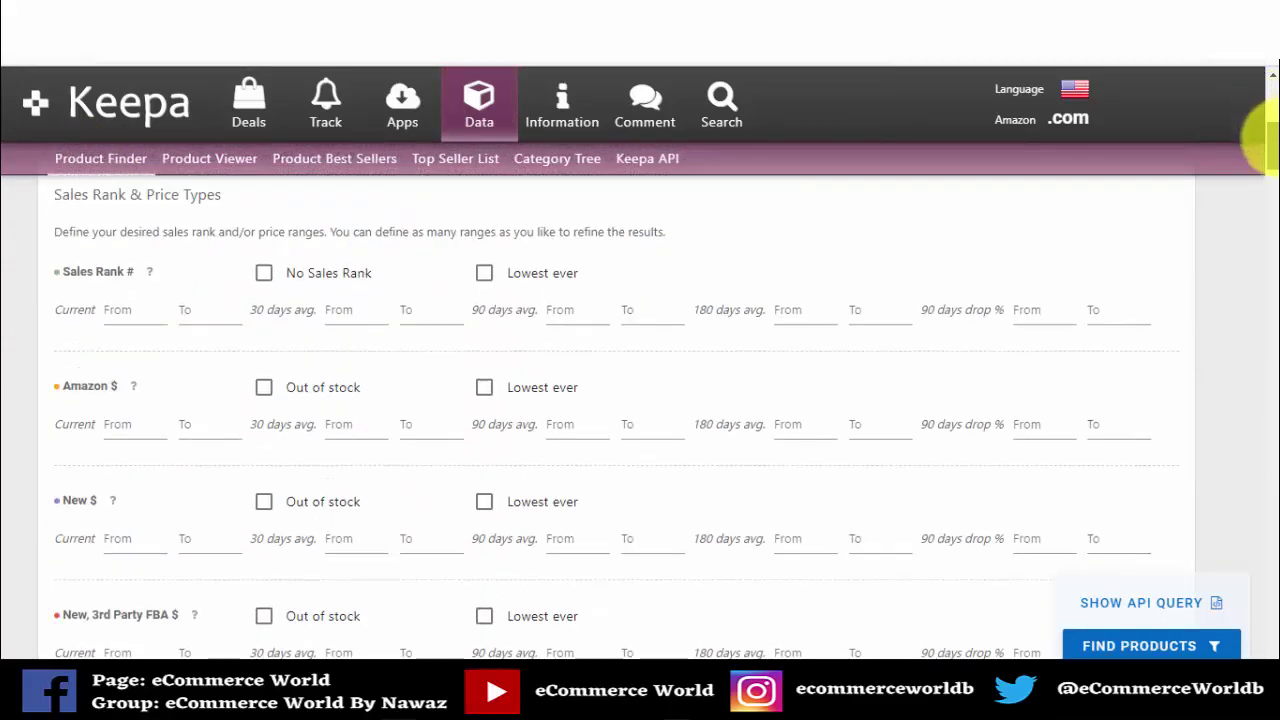
pyautogui.moveTo(1268, 106)
pyautogui.mouseDown()
pyautogui.moveTo(1270, 270)
pyautogui.moveTo(1270, 130)
pyautogui.mouseUp()
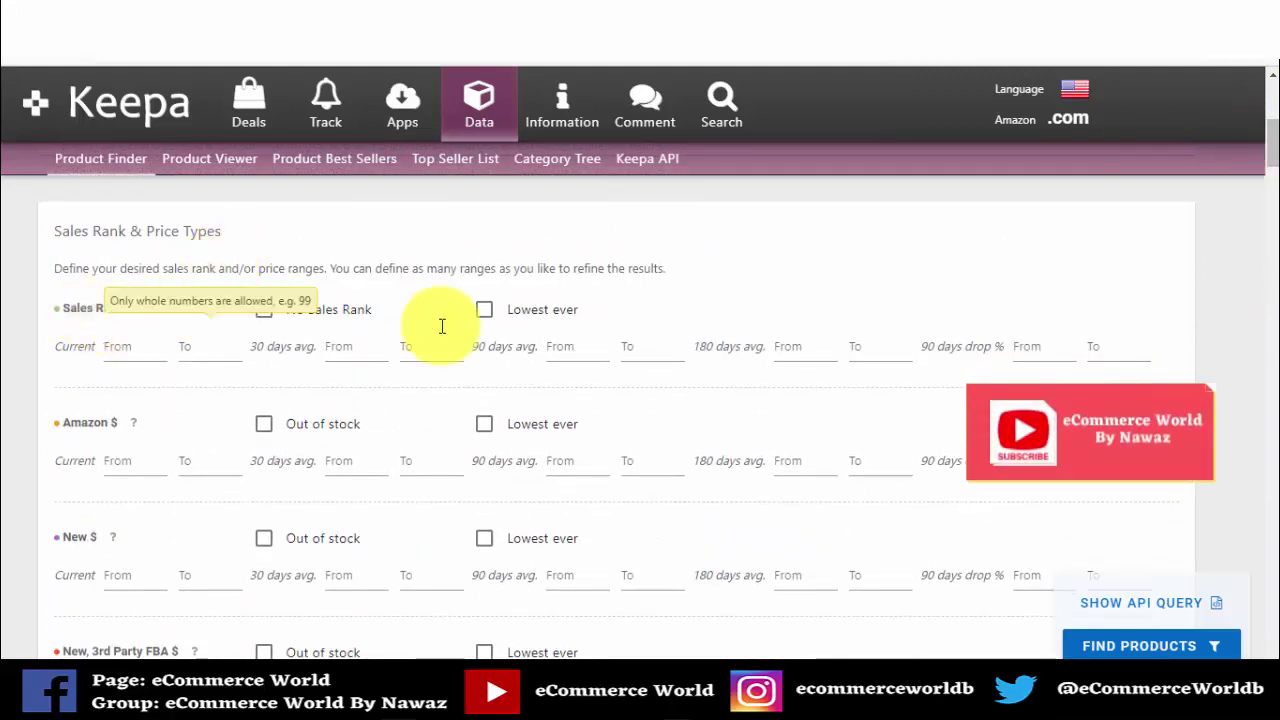
pyautogui.moveTo(577, 310)
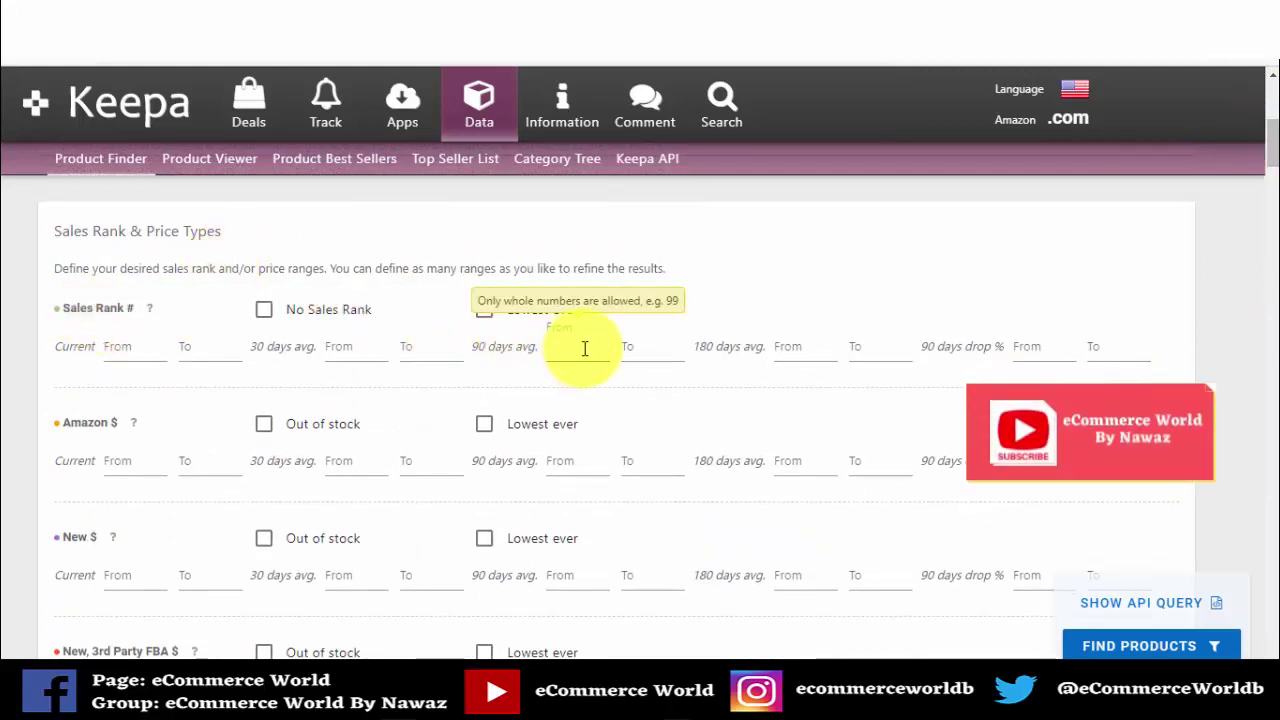
pyautogui.write('1')
pyautogui.click(648, 349)
pyautogui.write('4')
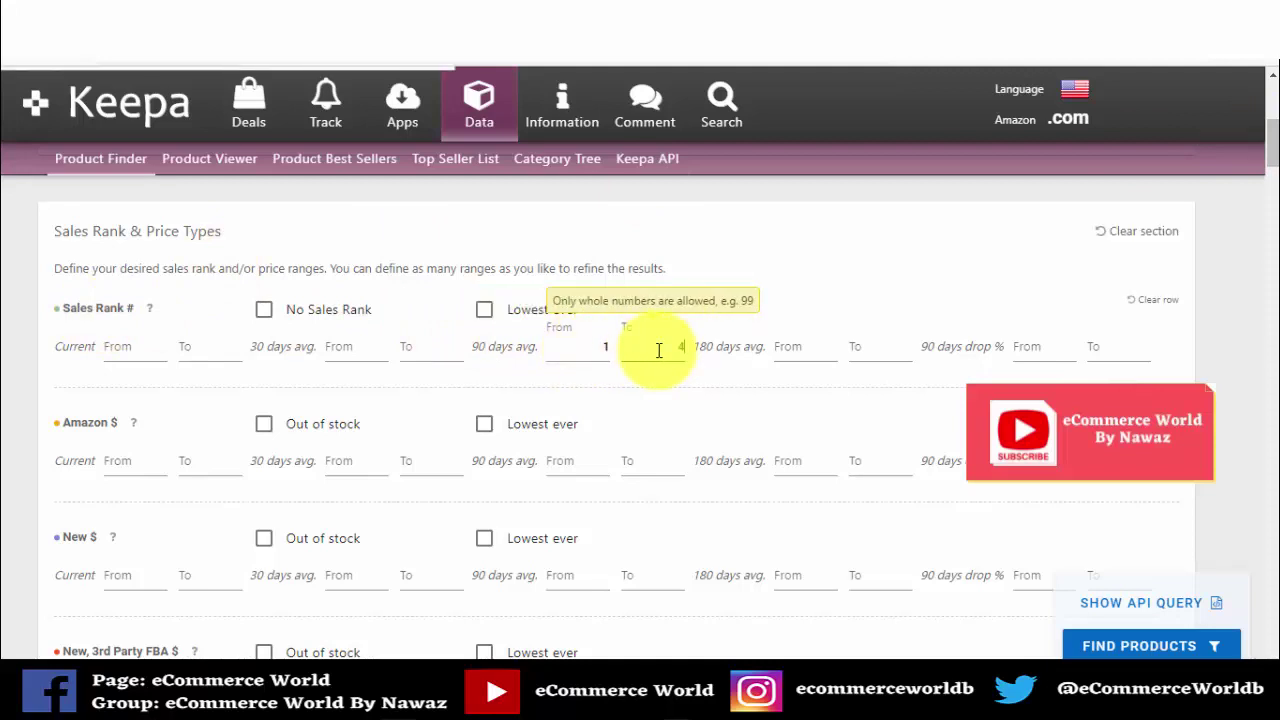
pyautogui.write('0000')
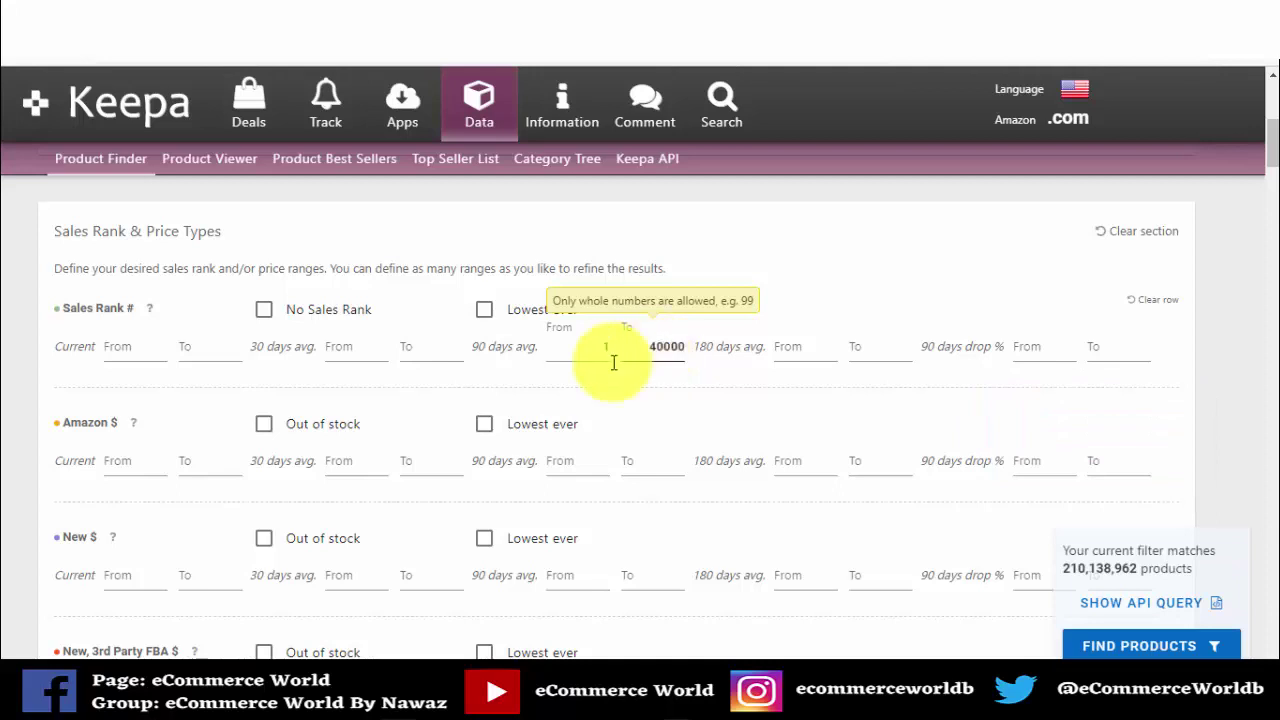
pyautogui.click(264, 424)
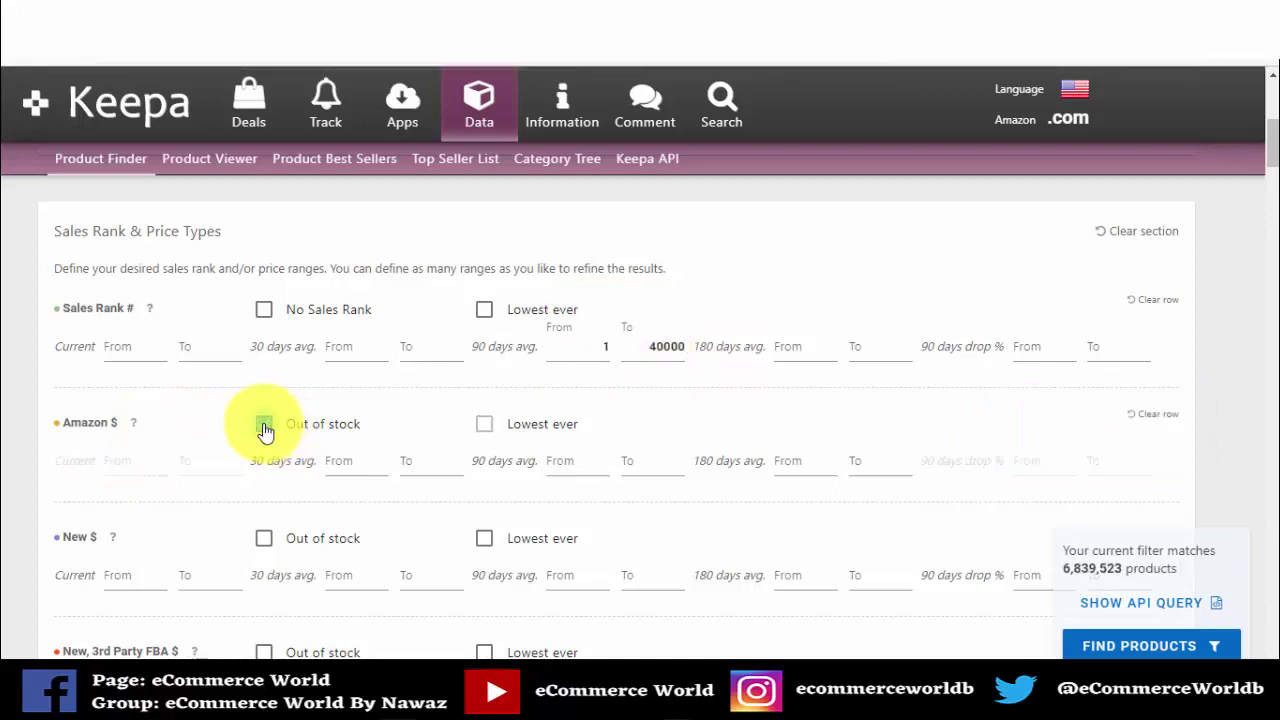
pyautogui.moveTo(1271, 145); pyautogui.dragTo(1270, 157)
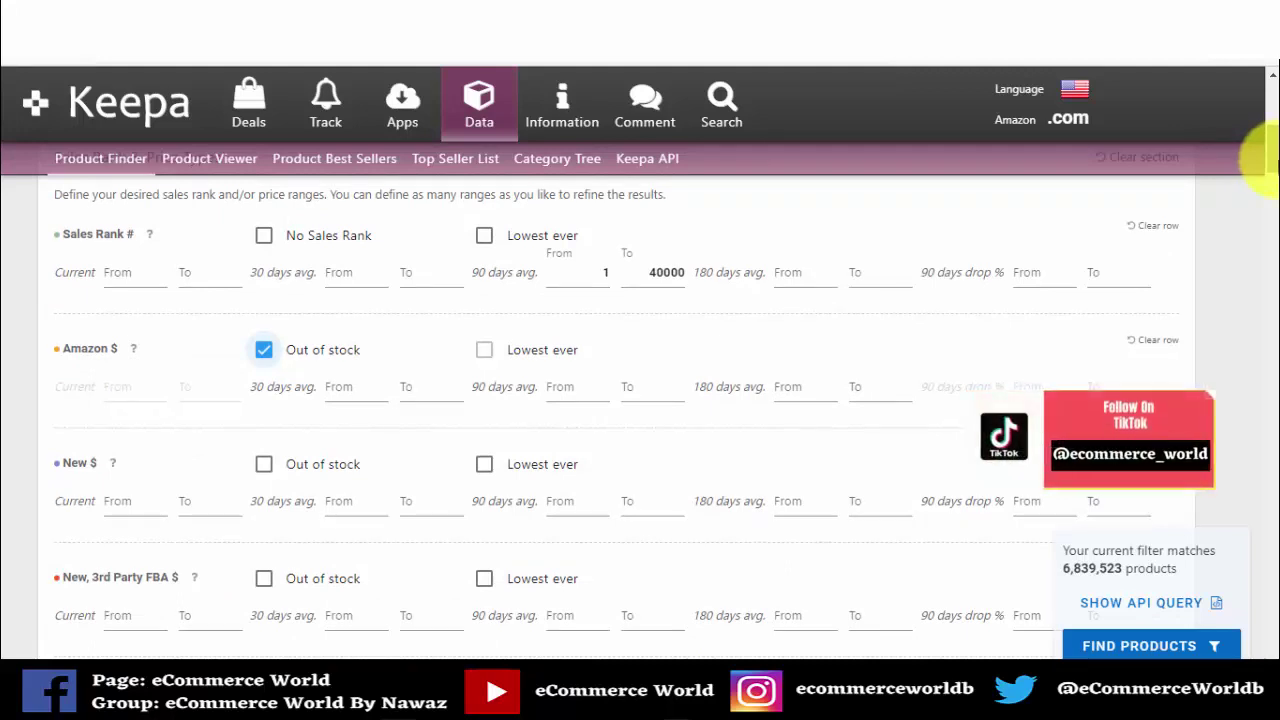
# Set the current New price range to 15–40 and require used offers out of stock.
pyautogui.click(130, 502)
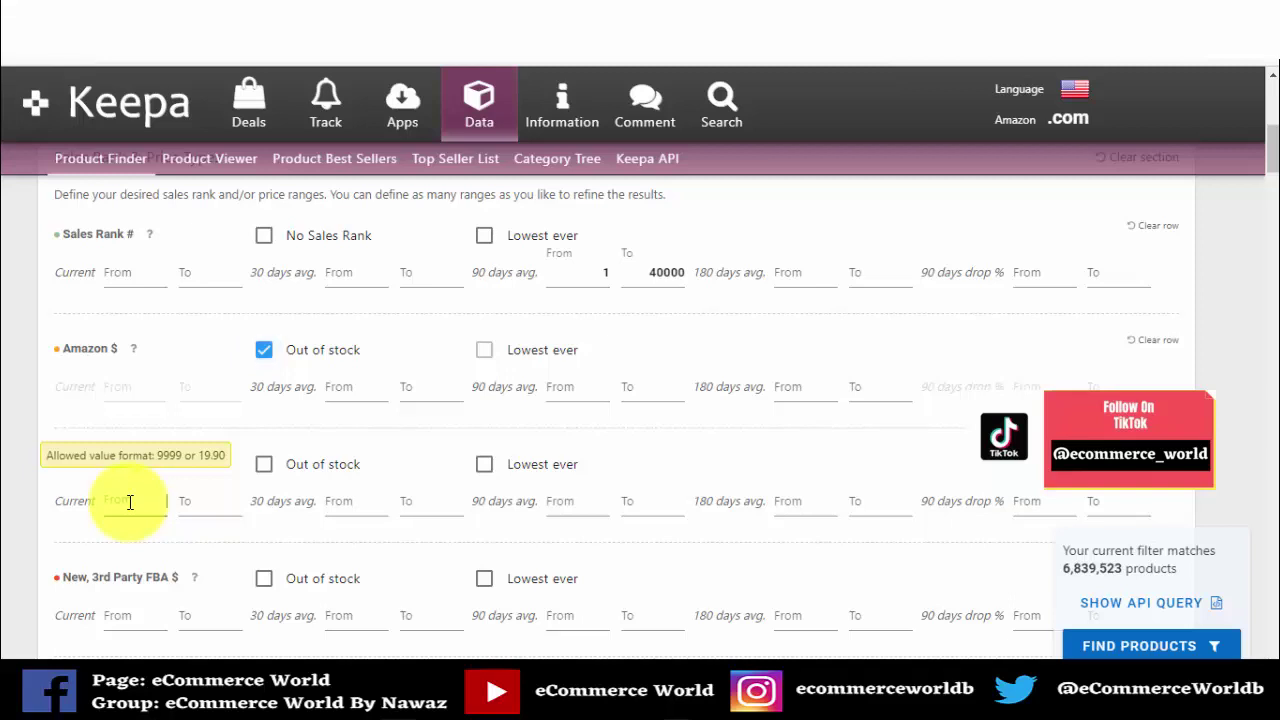
pyautogui.write('15')
pyautogui.click(195, 500)
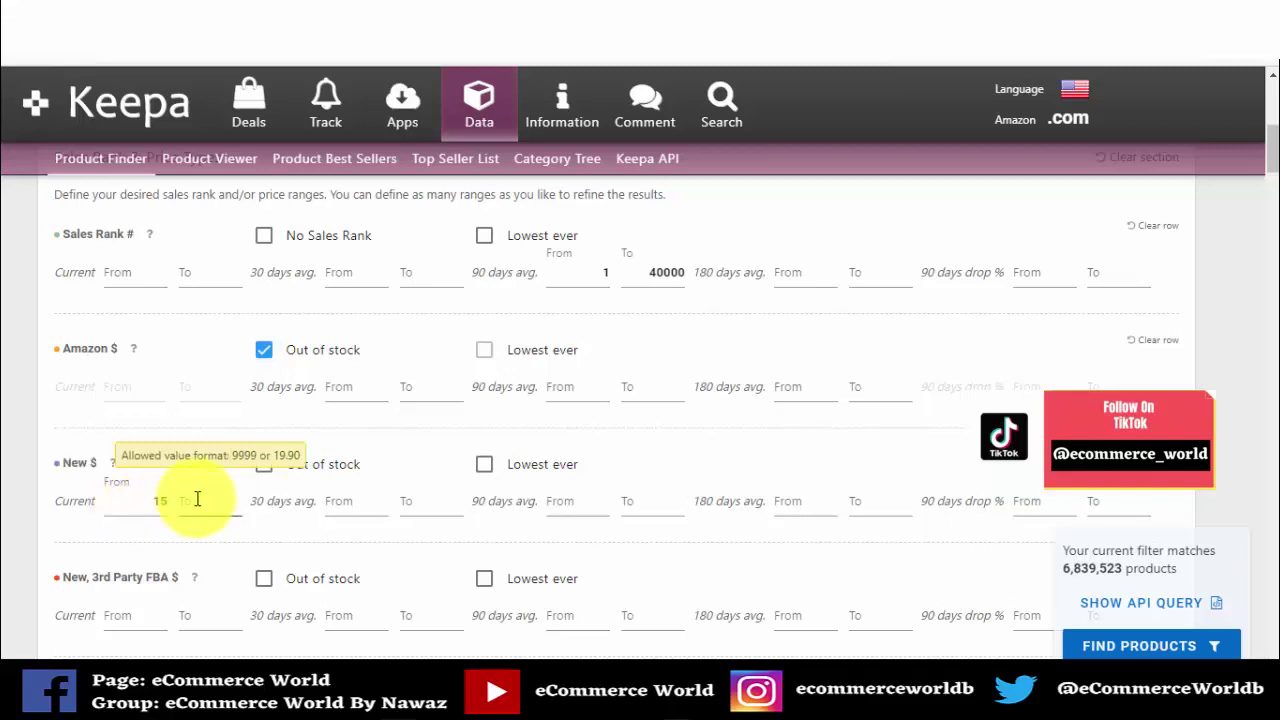
pyautogui.write('40')
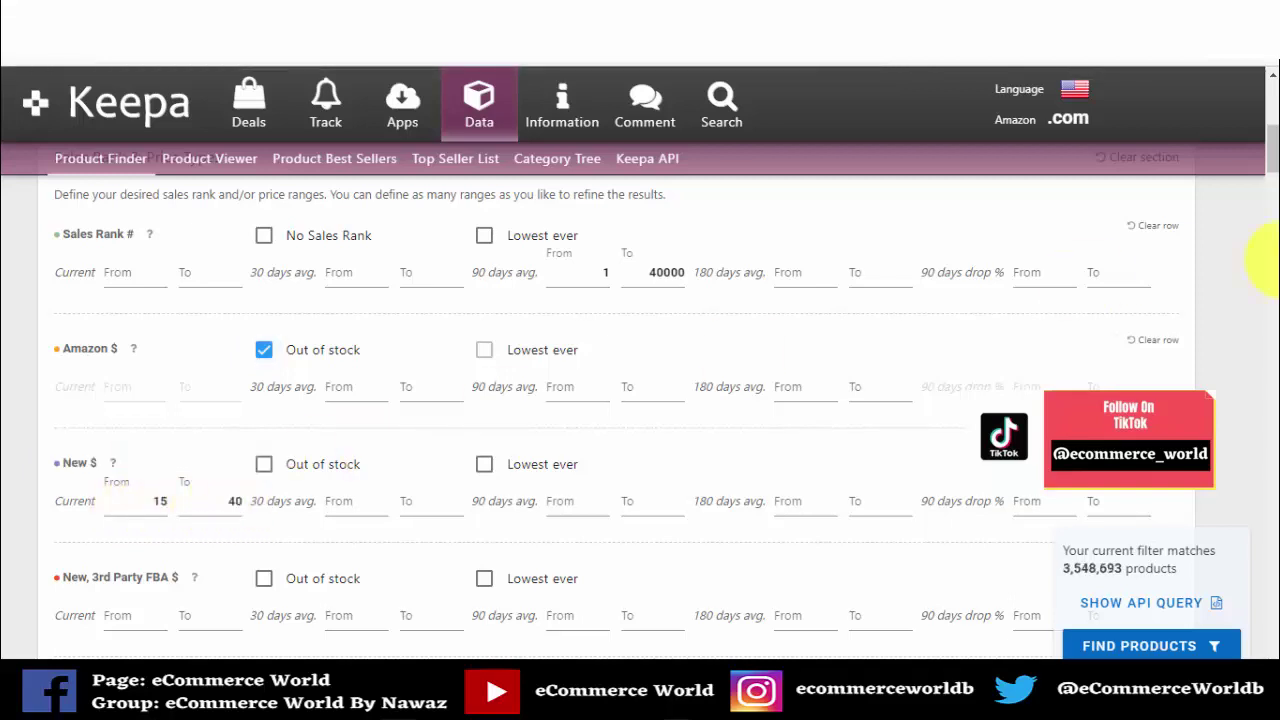
pyautogui.scroll(-1, 1262, 162)
pyautogui.scroll(-2, 1258, 175)
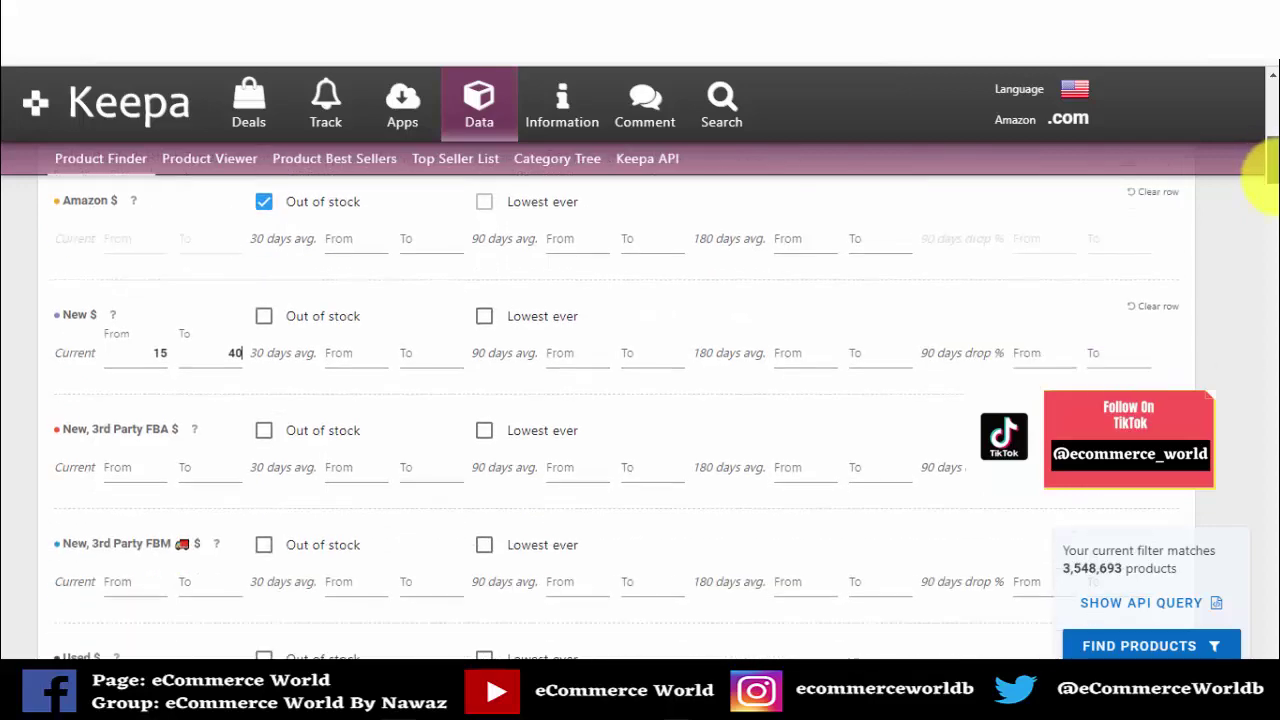
pyautogui.scroll(-2, 1258, 180)
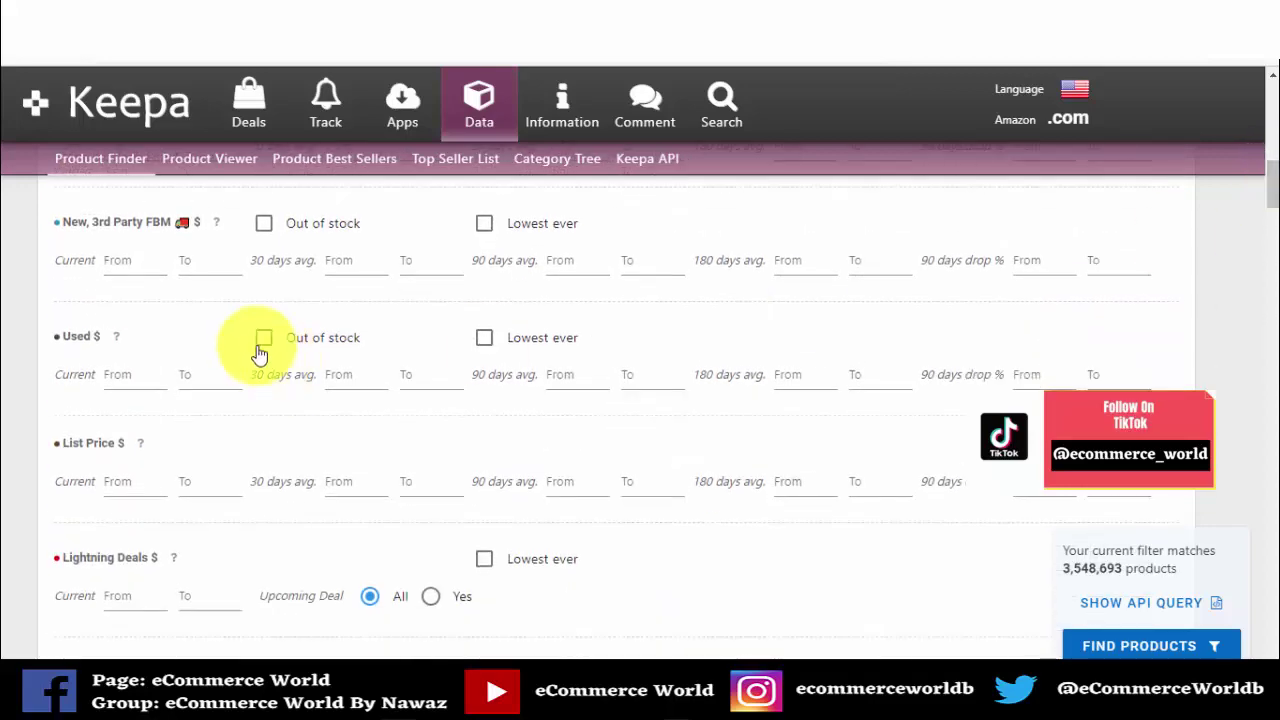
pyautogui.click(262, 340)
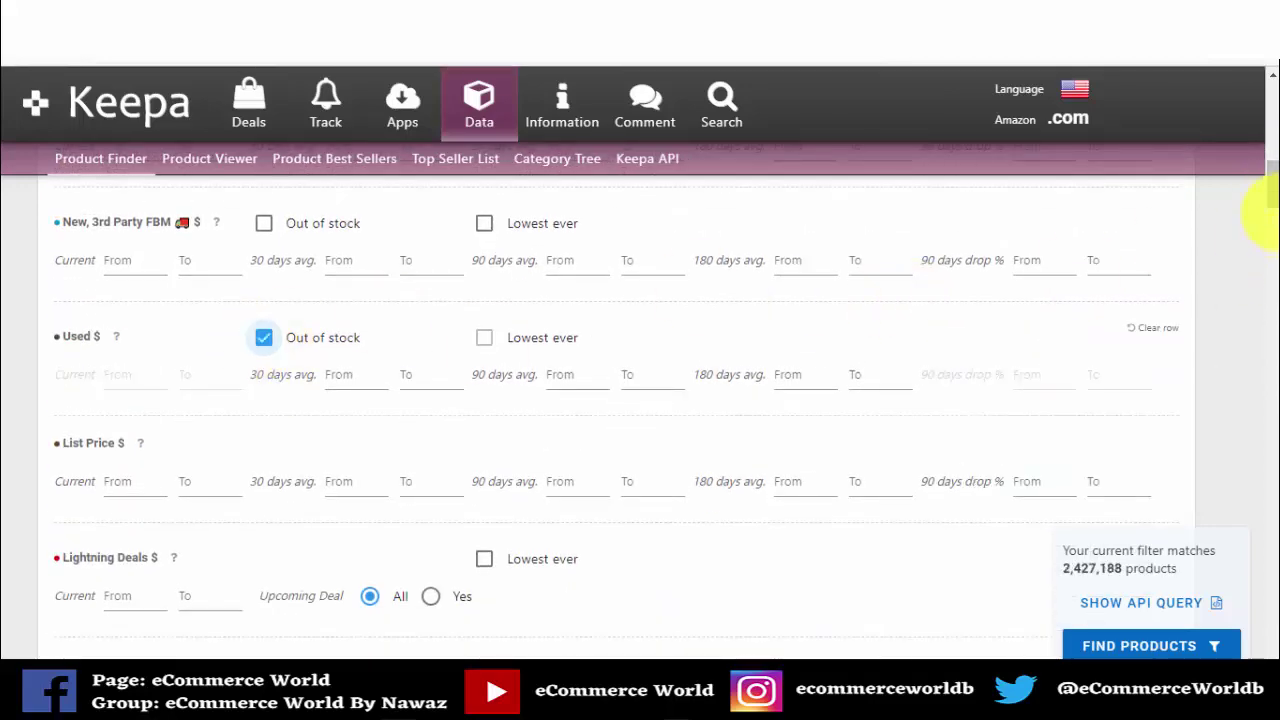
# Set the List Price range to 15–40.
pyautogui.scroll(-1, 1260, 200)
pyautogui.click(139, 400)
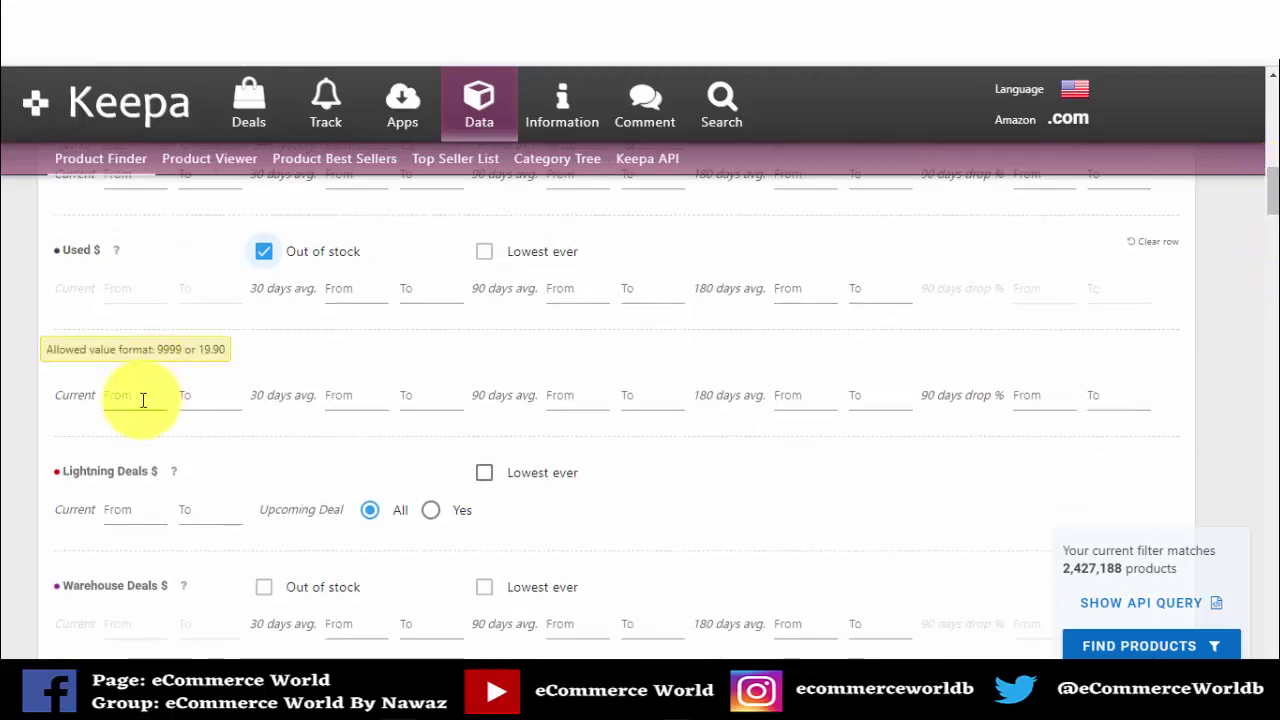
pyautogui.write('15')
pyautogui.click(210, 397)
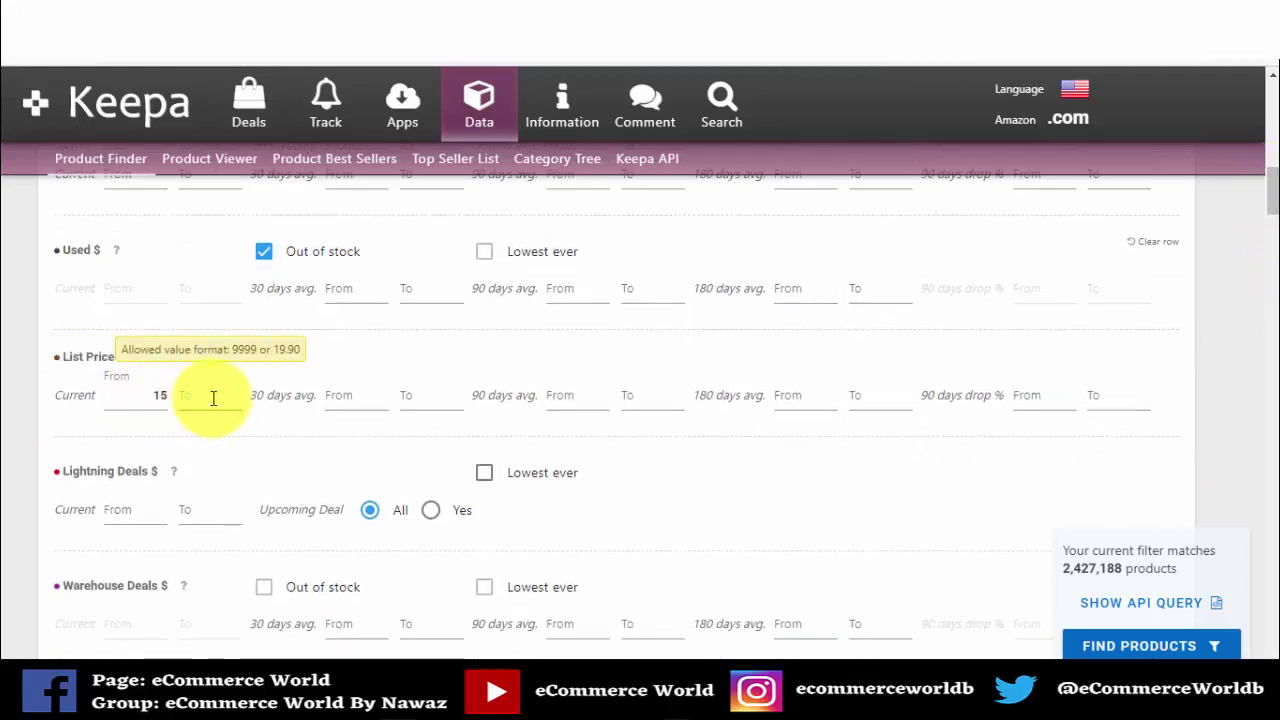
pyautogui.write('40')
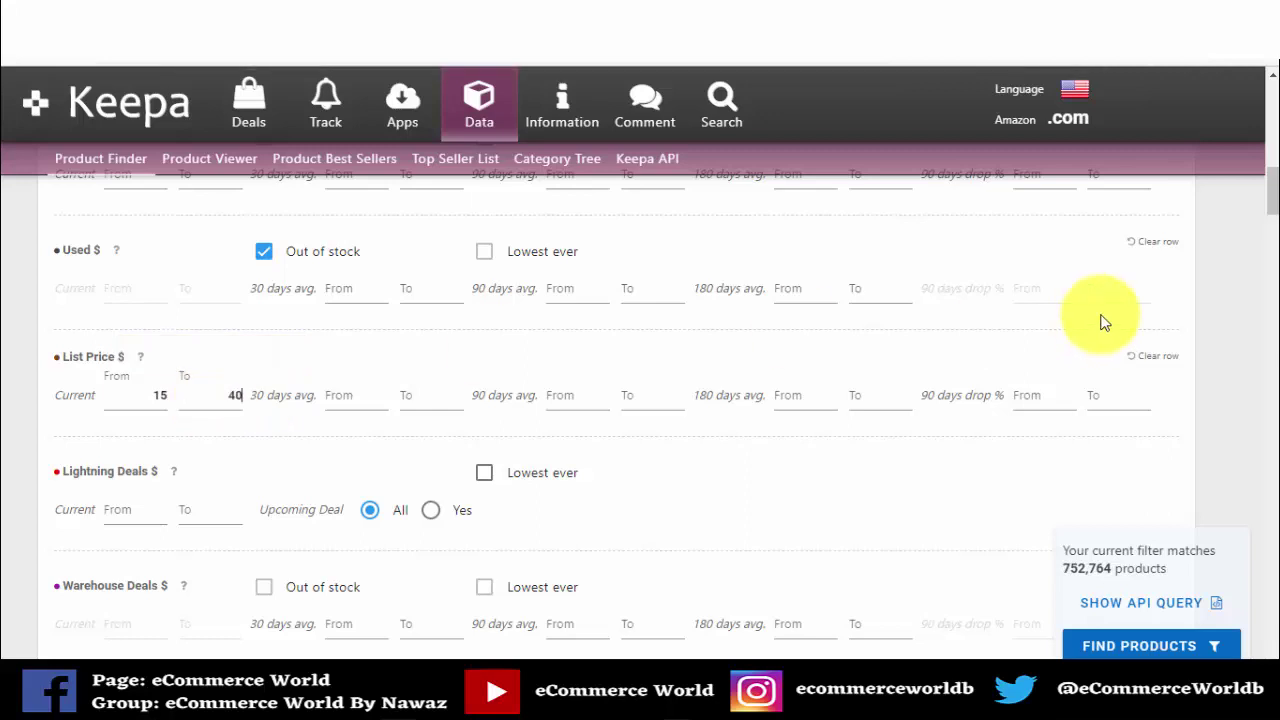
pyautogui.scroll(-1, 1270, 188)
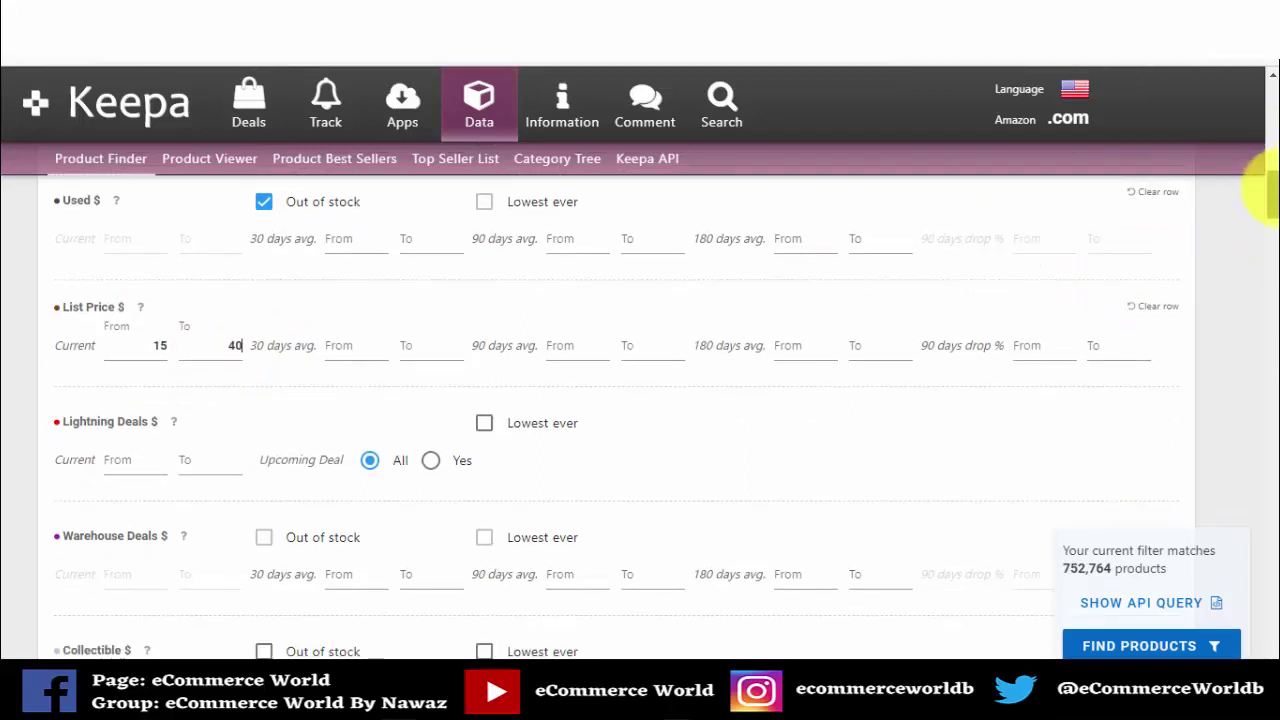
pyautogui.moveTo(1268, 188); pyautogui.dragTo(1272, 330)
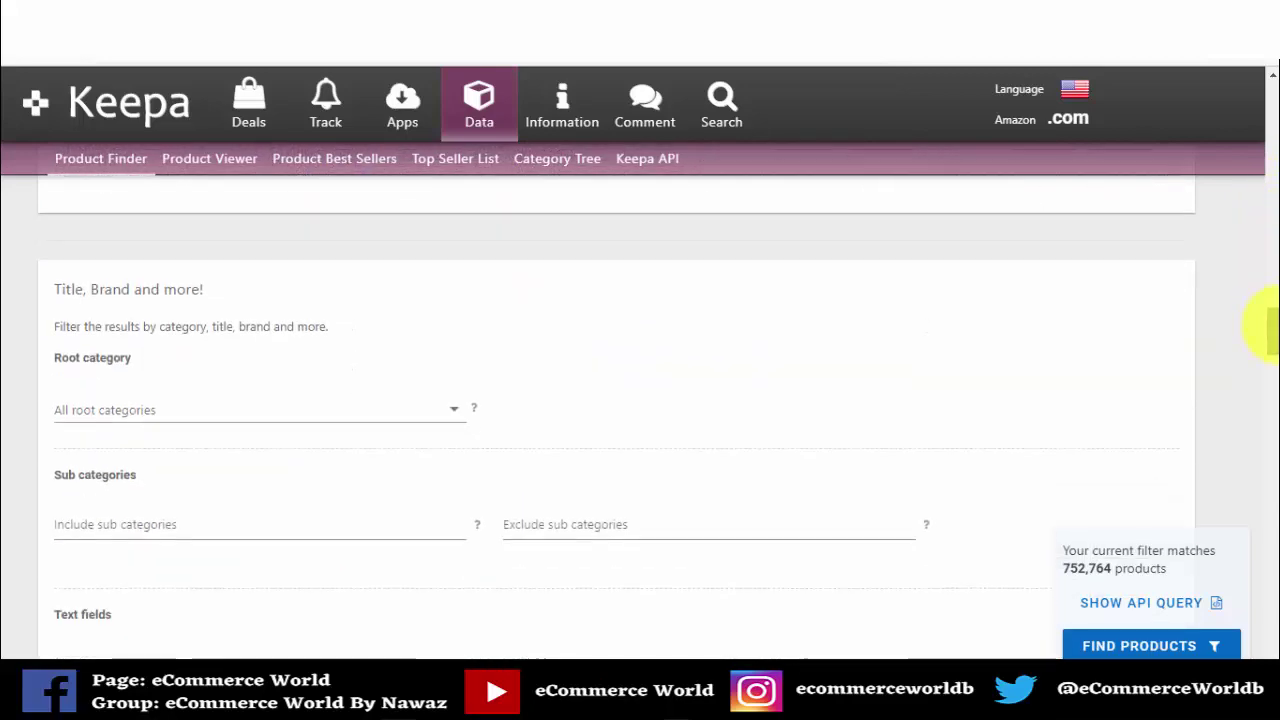
# Choose Home & Kitchen as the root category, leaving 47,101 products.
pyautogui.click(437, 412)
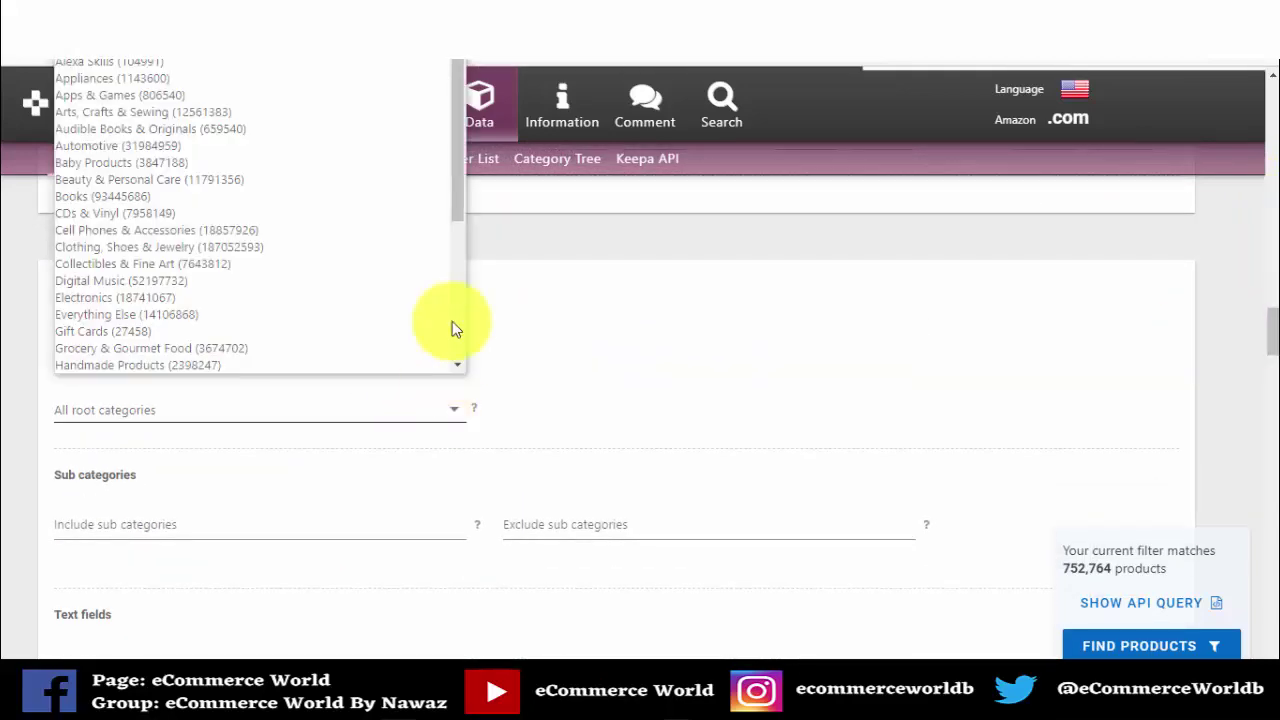
pyautogui.moveTo(451, 188)
pyautogui.mouseDown()
pyautogui.moveTo(455, 303)
pyautogui.moveTo(443, 323)
pyautogui.mouseUp()
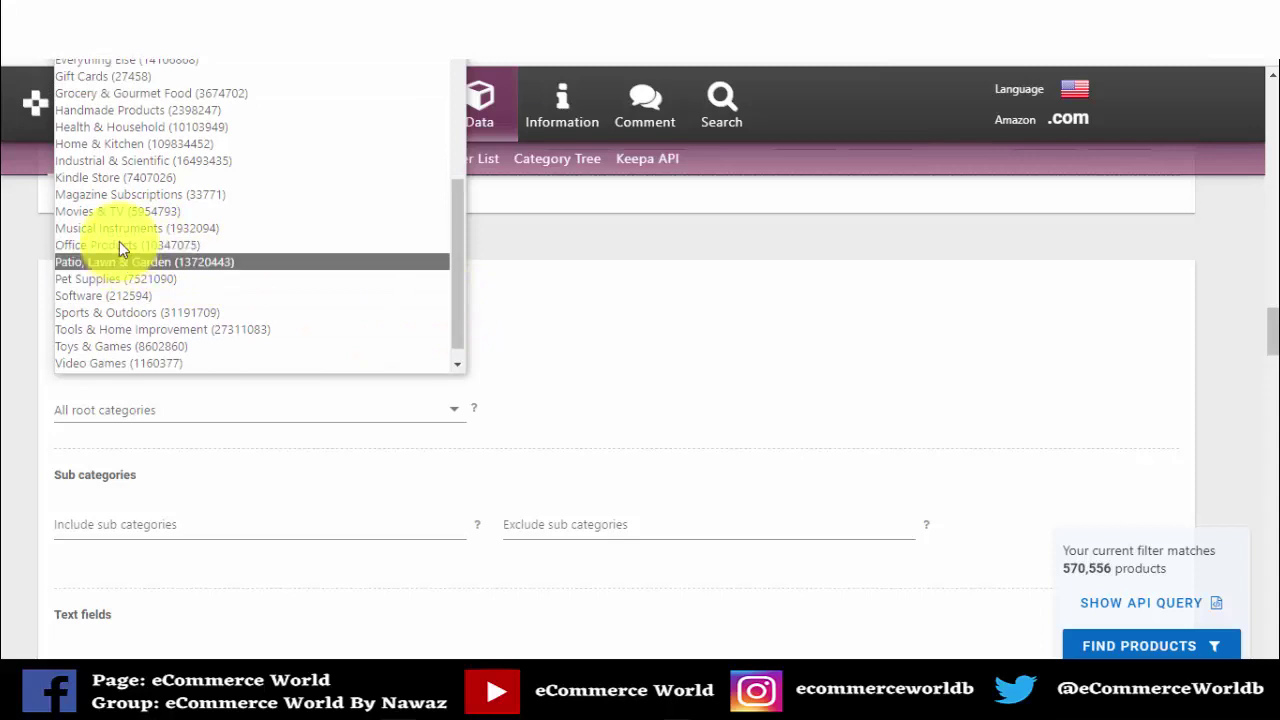
pyautogui.click(118, 143)
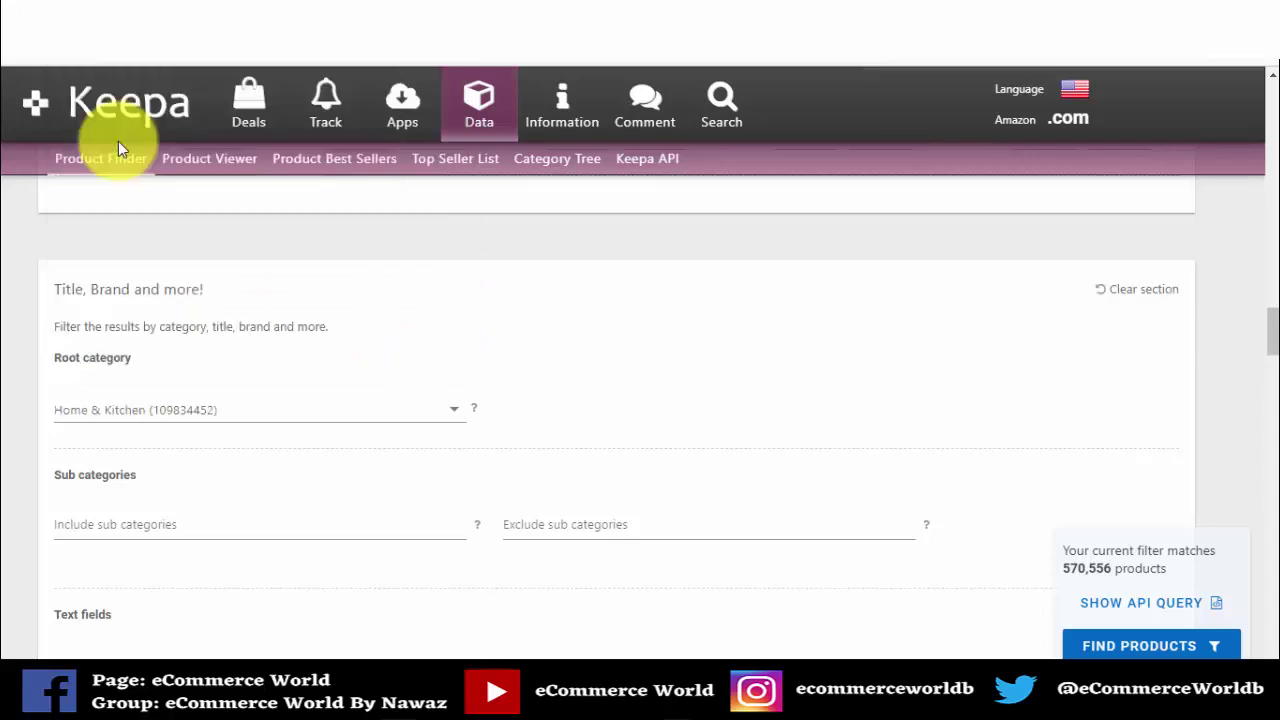
pyautogui.click(167, 527)
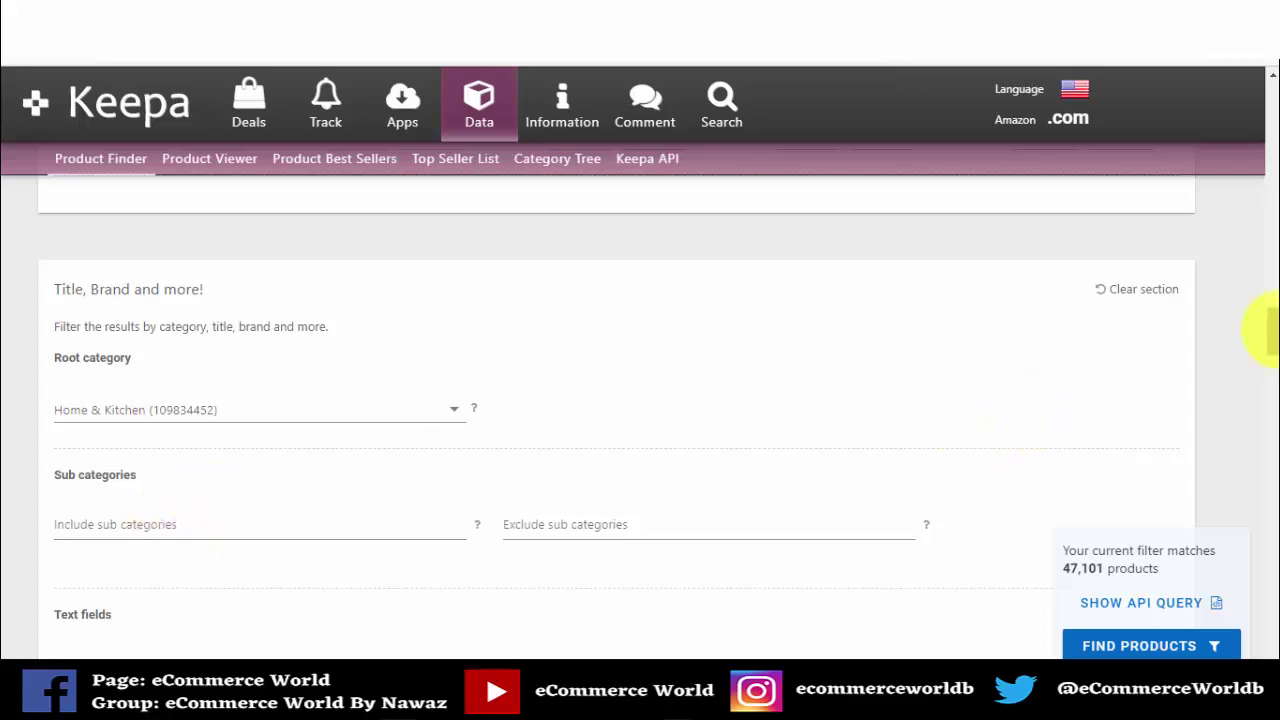
# Set New Offer Count 5–20, exclude digital products, and select No Variations.
pyautogui.moveTo(1266, 337); pyautogui.dragTo(1257, 409)
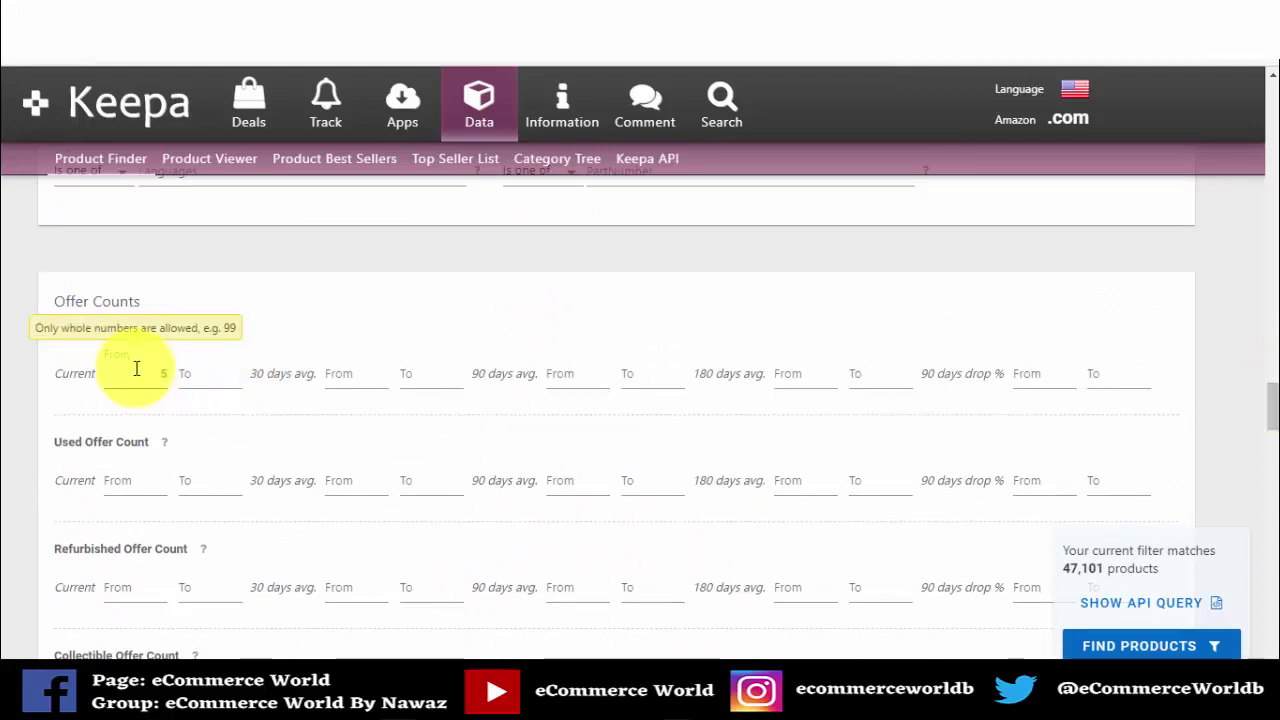
pyautogui.write('5')
pyautogui.click(209, 373)
pyautogui.write('20')
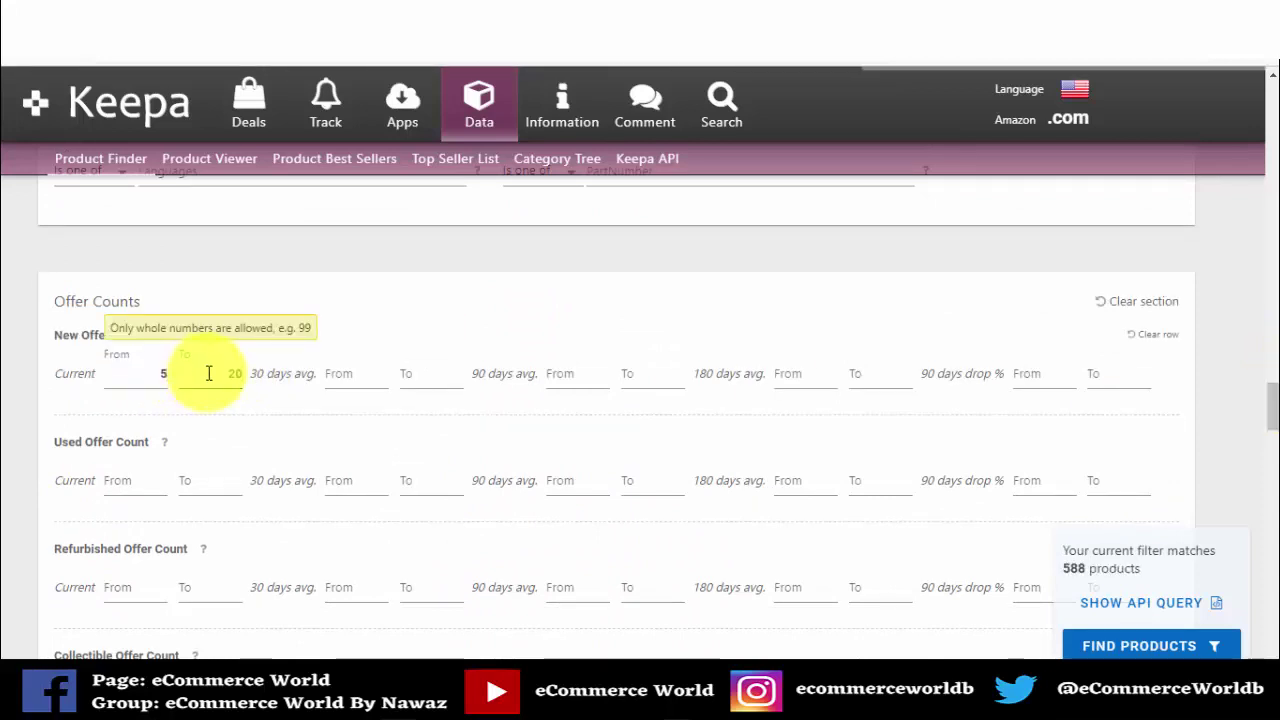
pyautogui.moveTo(1270, 430); pyautogui.dragTo(1272, 485)
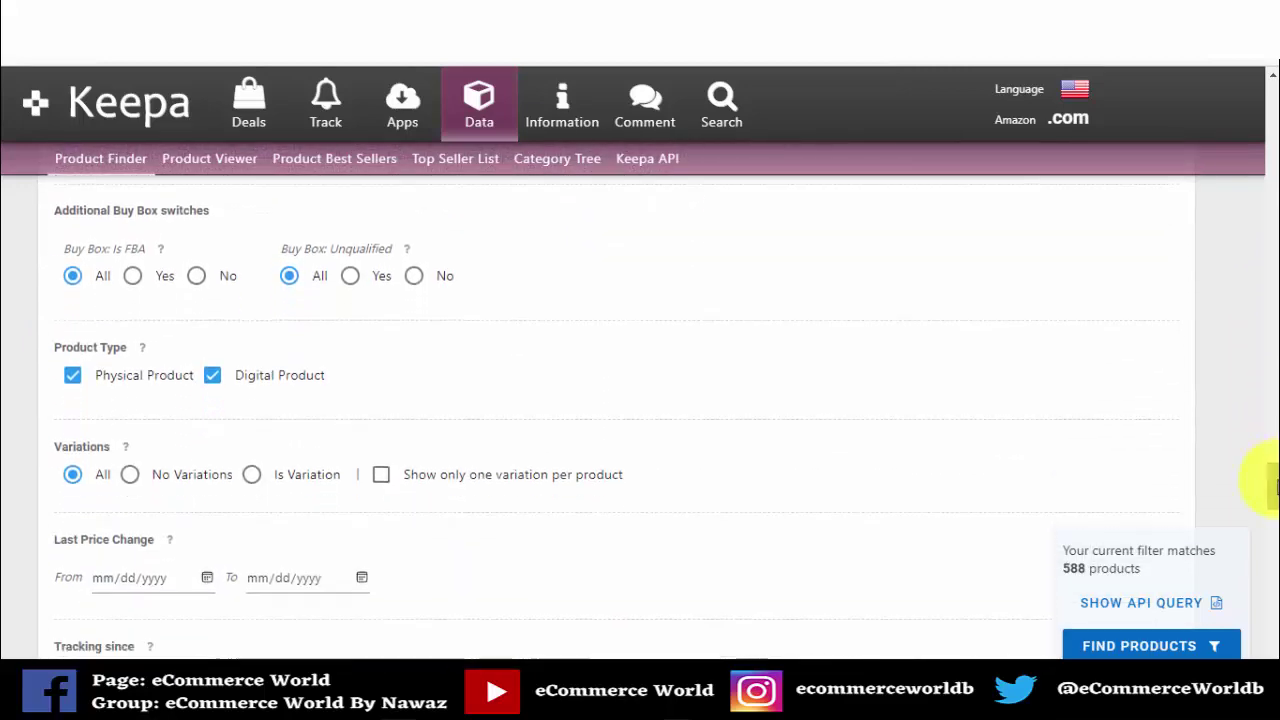
pyautogui.click(213, 386)
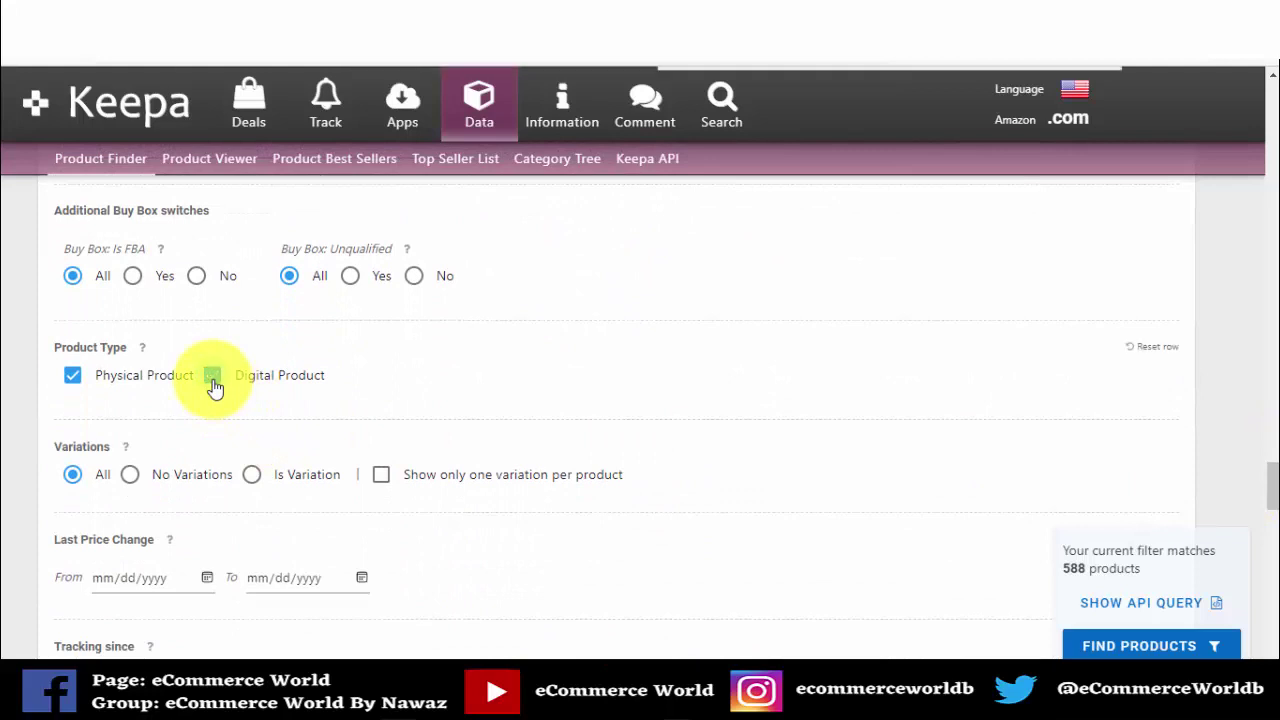
pyautogui.click(129, 476)
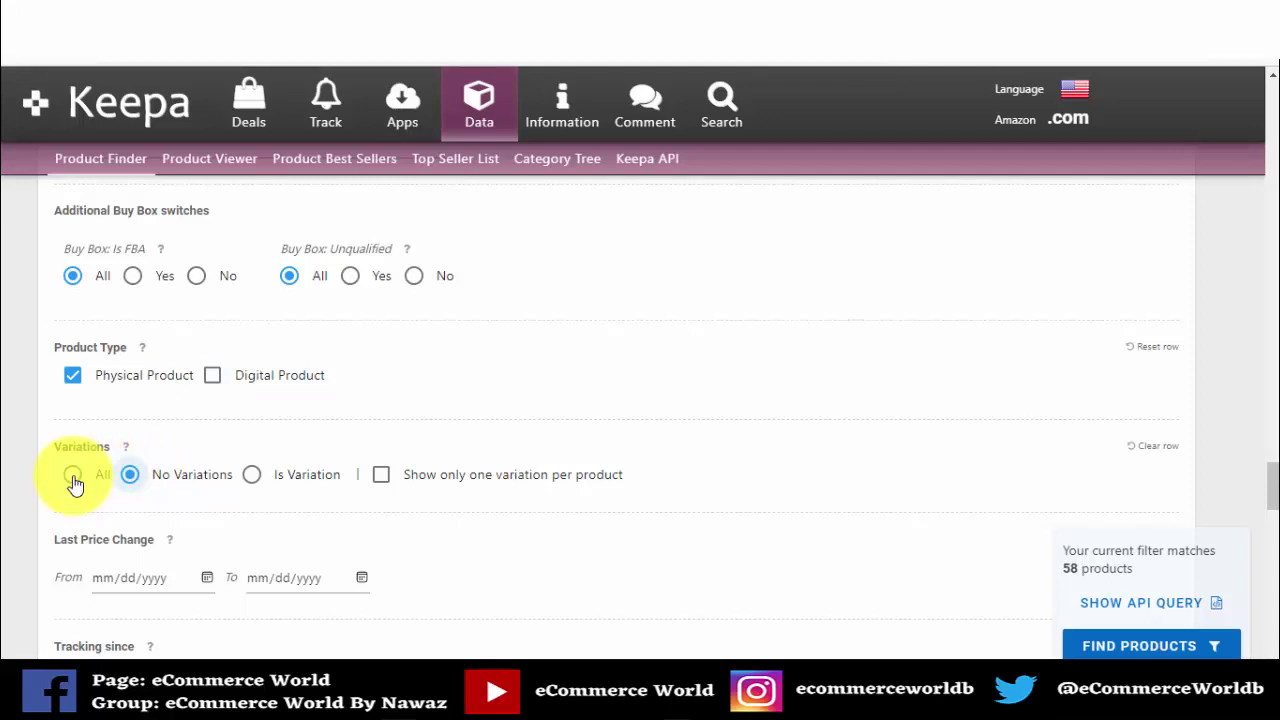
# Reset the Variations filter to All and scroll down to the Rating filter.
pyautogui.click(73, 478)
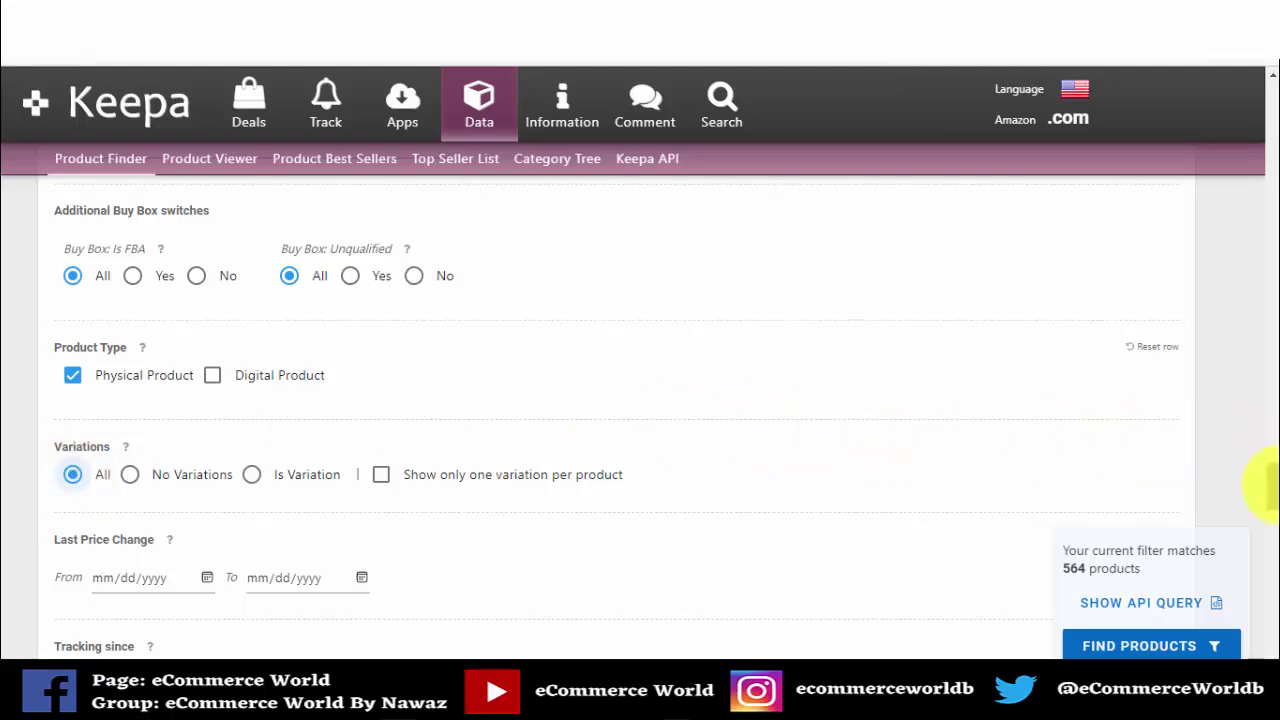
pyautogui.moveTo(1272, 486); pyautogui.dragTo(1270, 556)
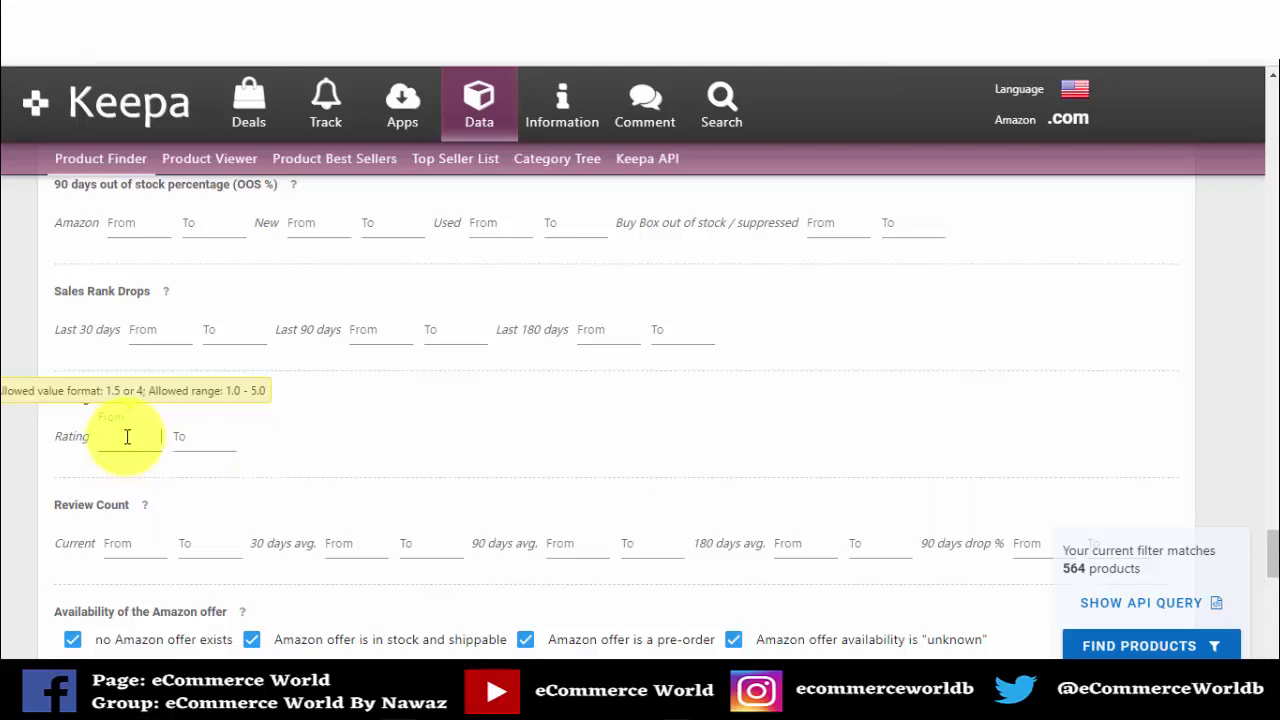
pyautogui.write('3.5')
# Require at least 25 reviews and exclude in-stock and pre-order Amazon offers.
pyautogui.click(130, 541)
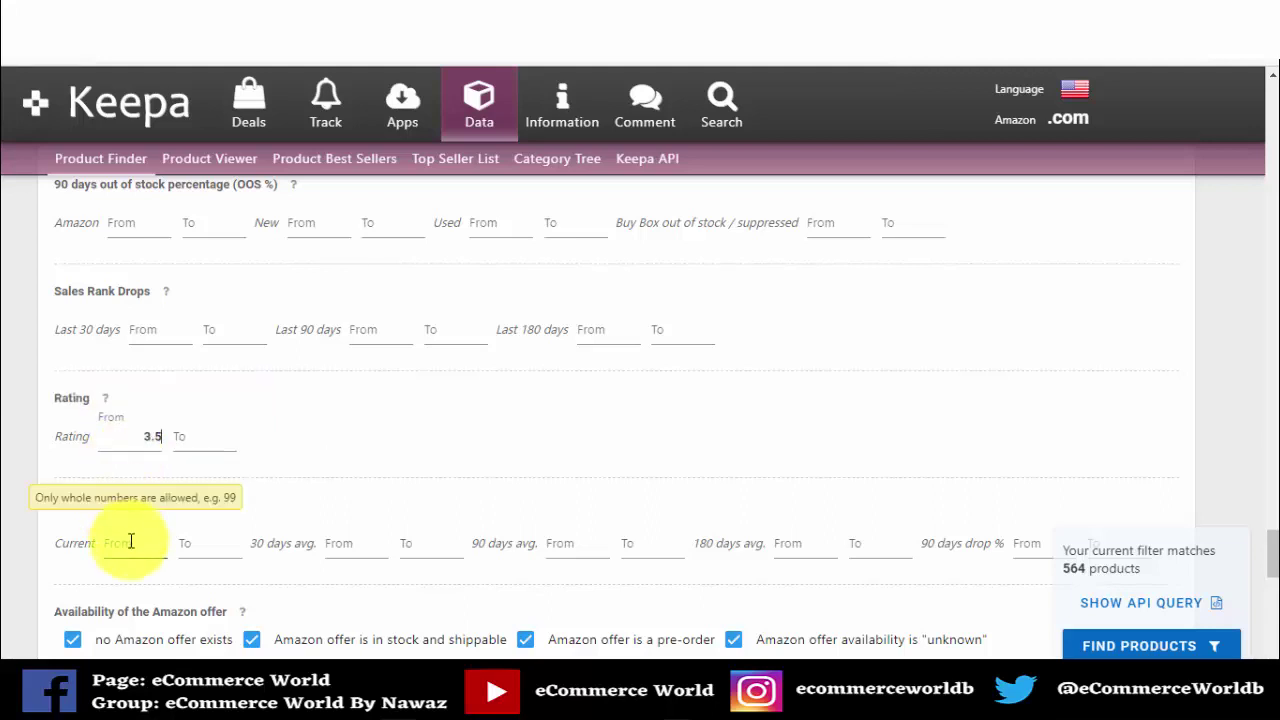
pyautogui.write('25')
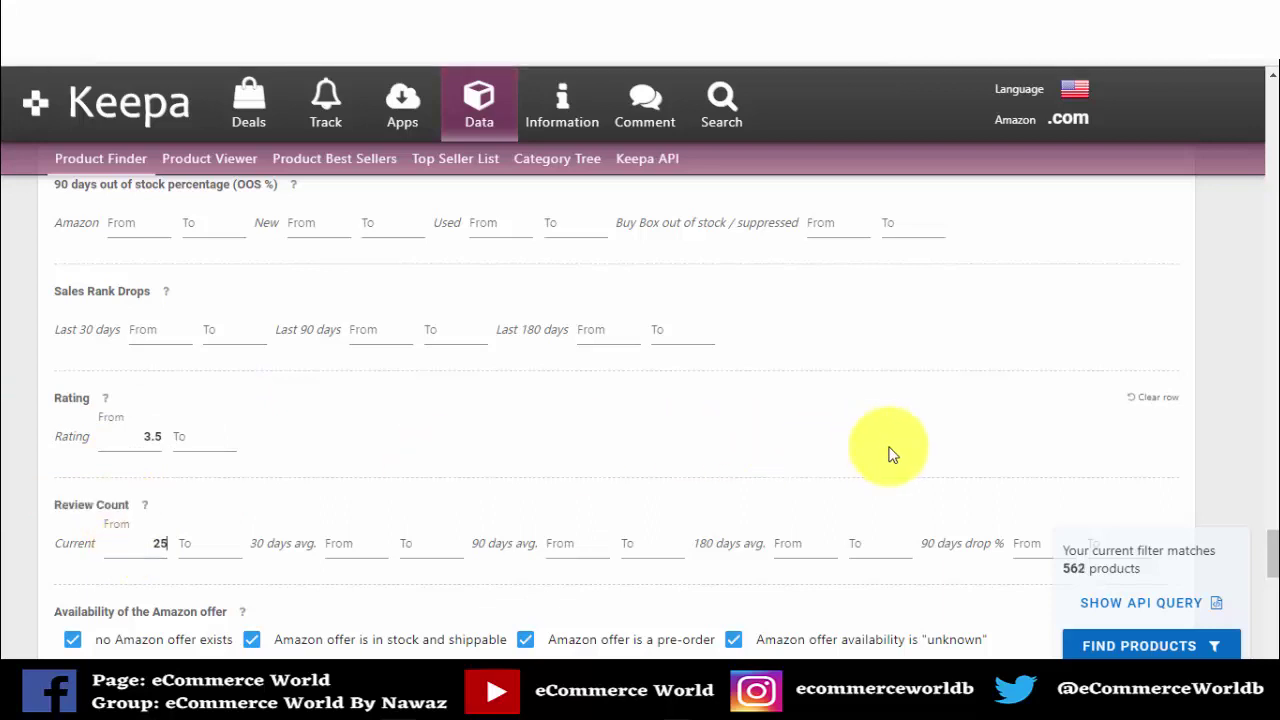
pyautogui.scroll(-3, 1262, 560)
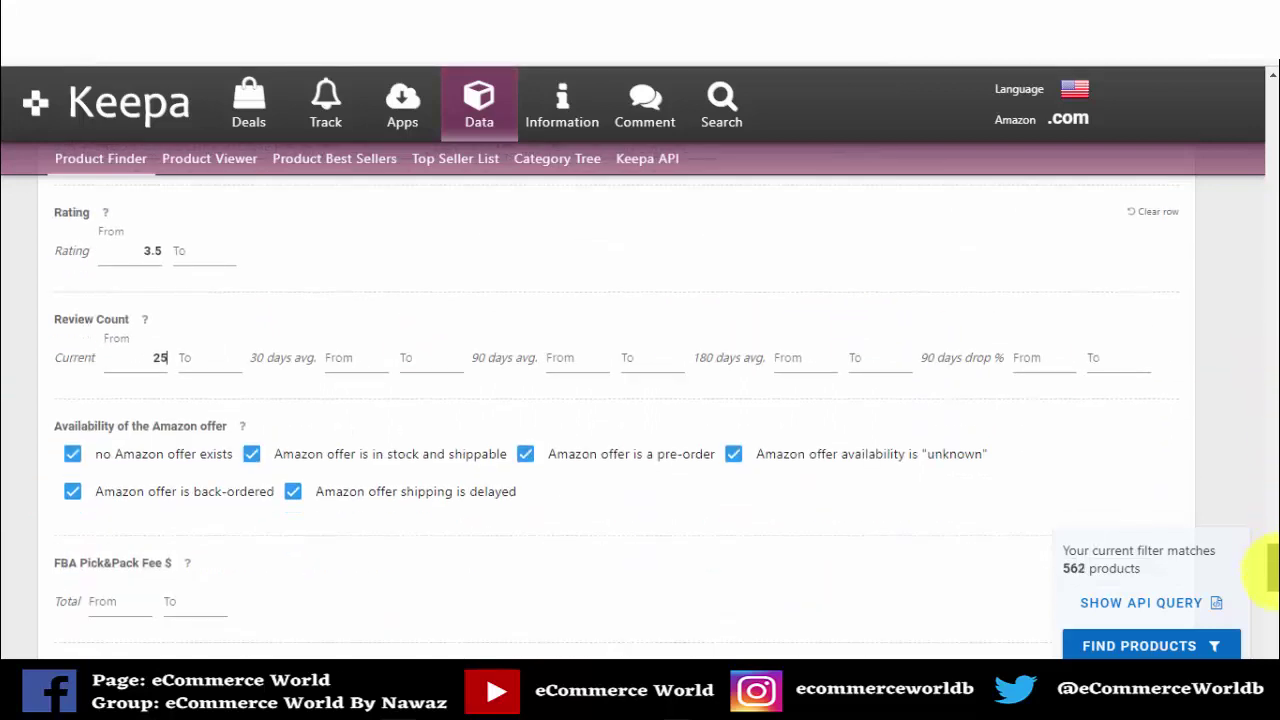
pyautogui.click(251, 410)
pyautogui.click(527, 407)
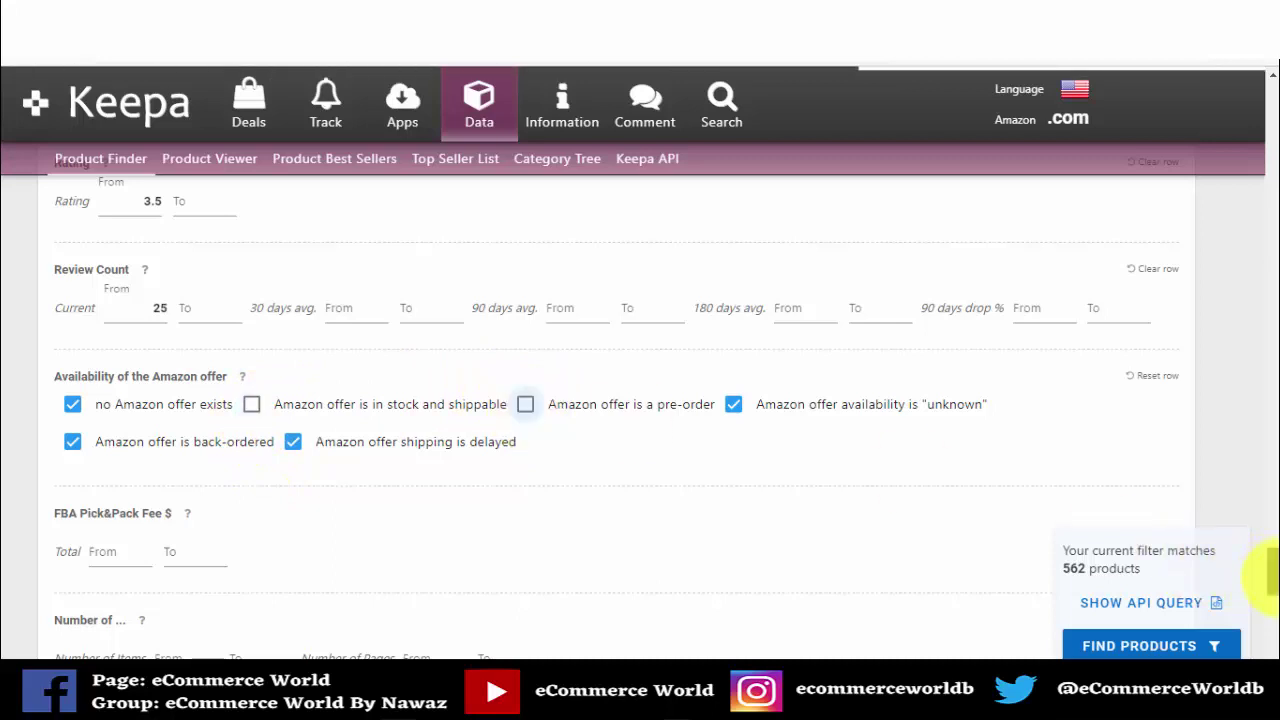
# Leave package weight blank and limit item weight to a maximum of 3000 g.
pyautogui.scroll(-3, 1262, 590)
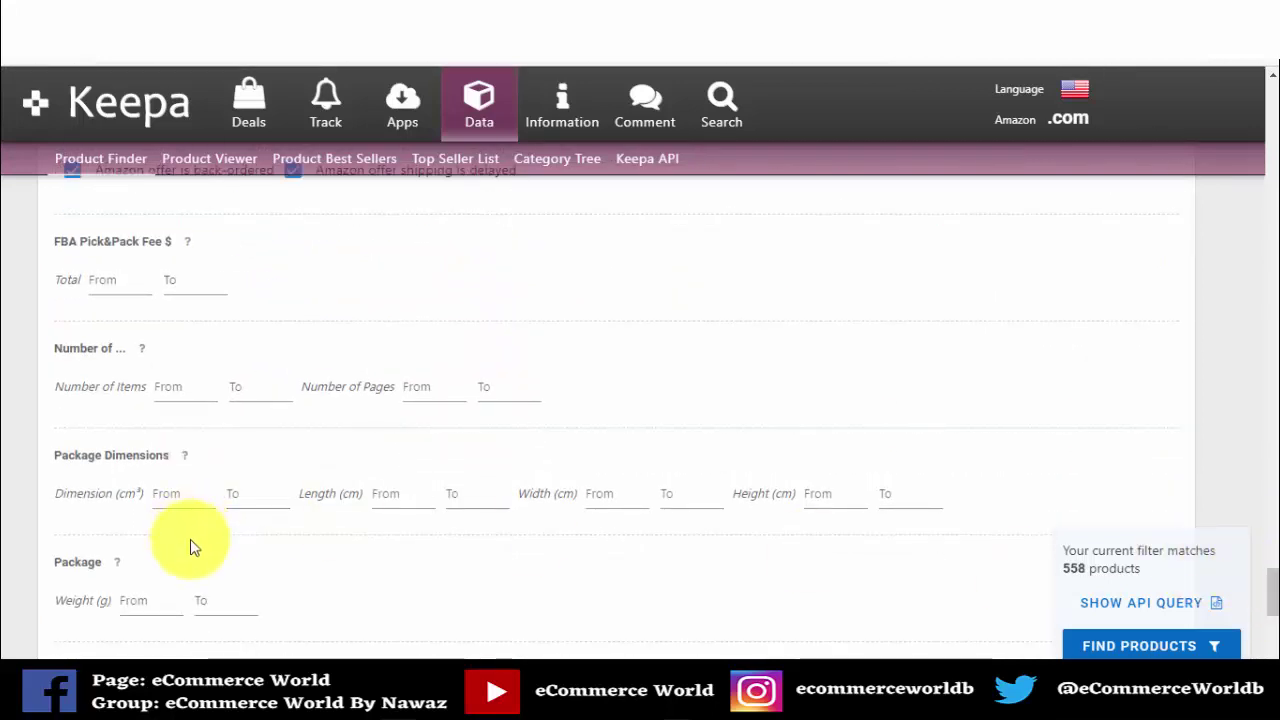
pyautogui.click(150, 603)
pyautogui.click(76, 572)
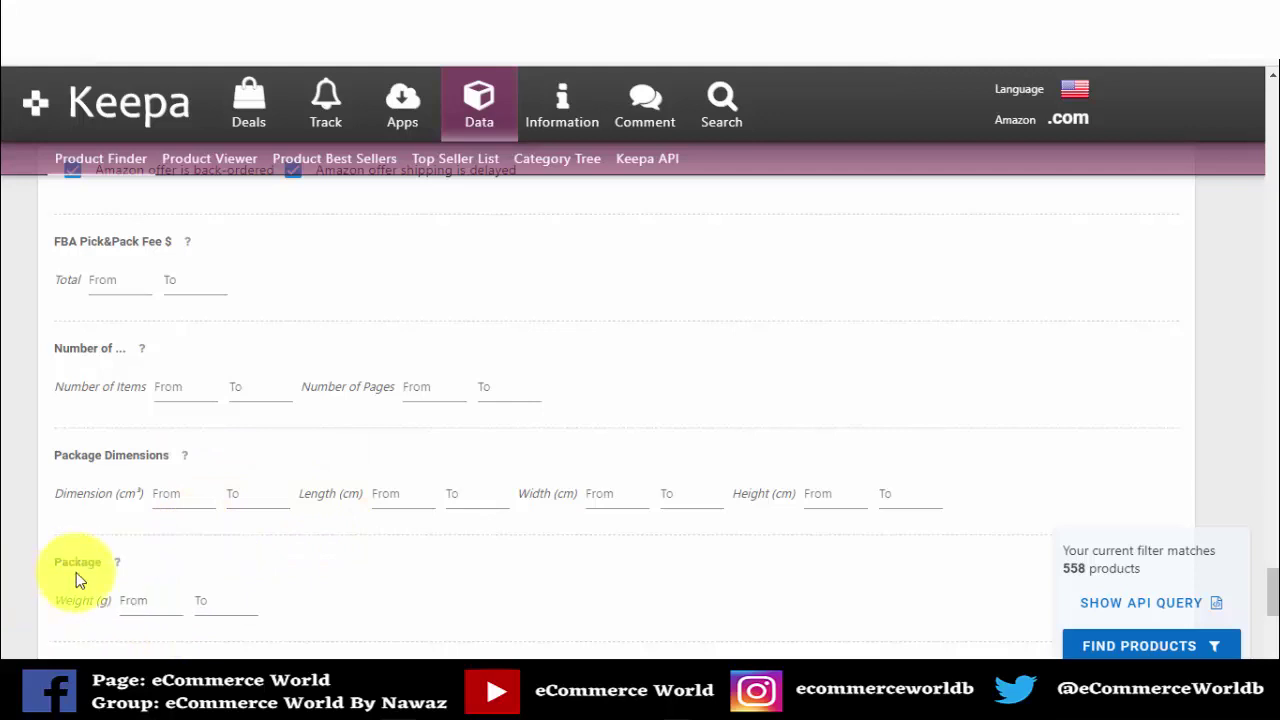
pyautogui.click(130, 598)
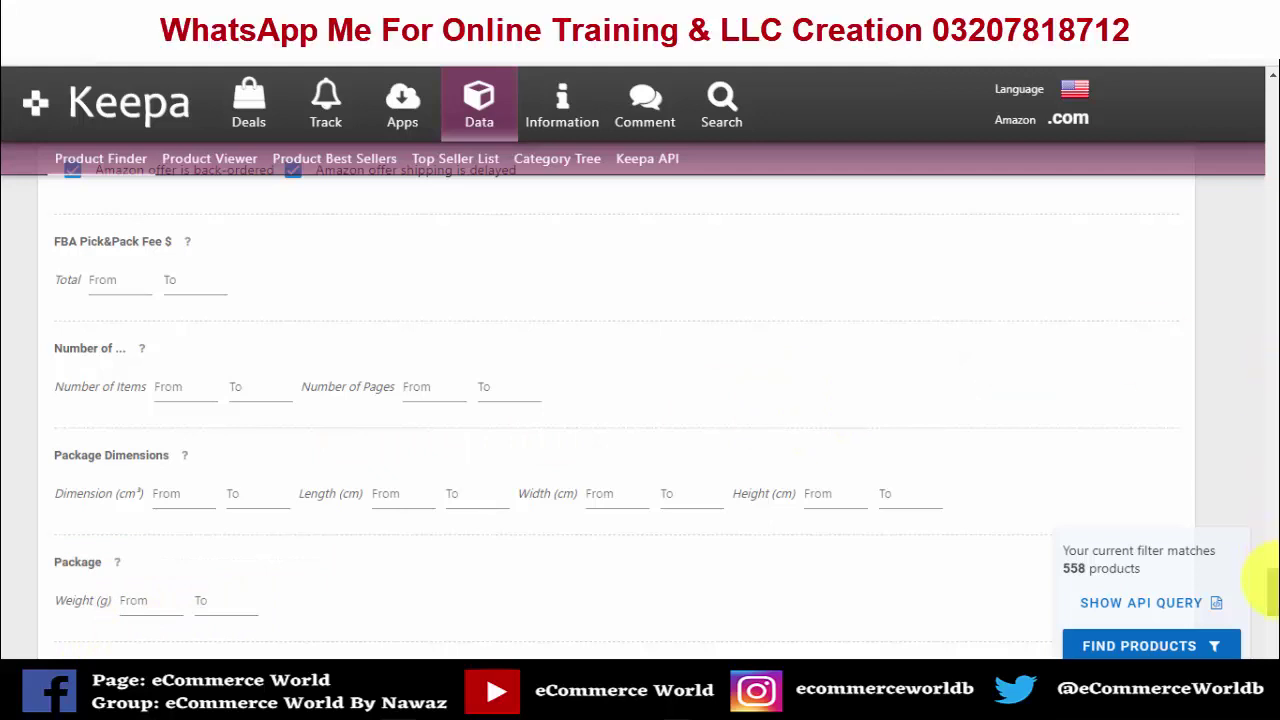
pyautogui.moveTo(1270, 580); pyautogui.dragTo(1270, 590)
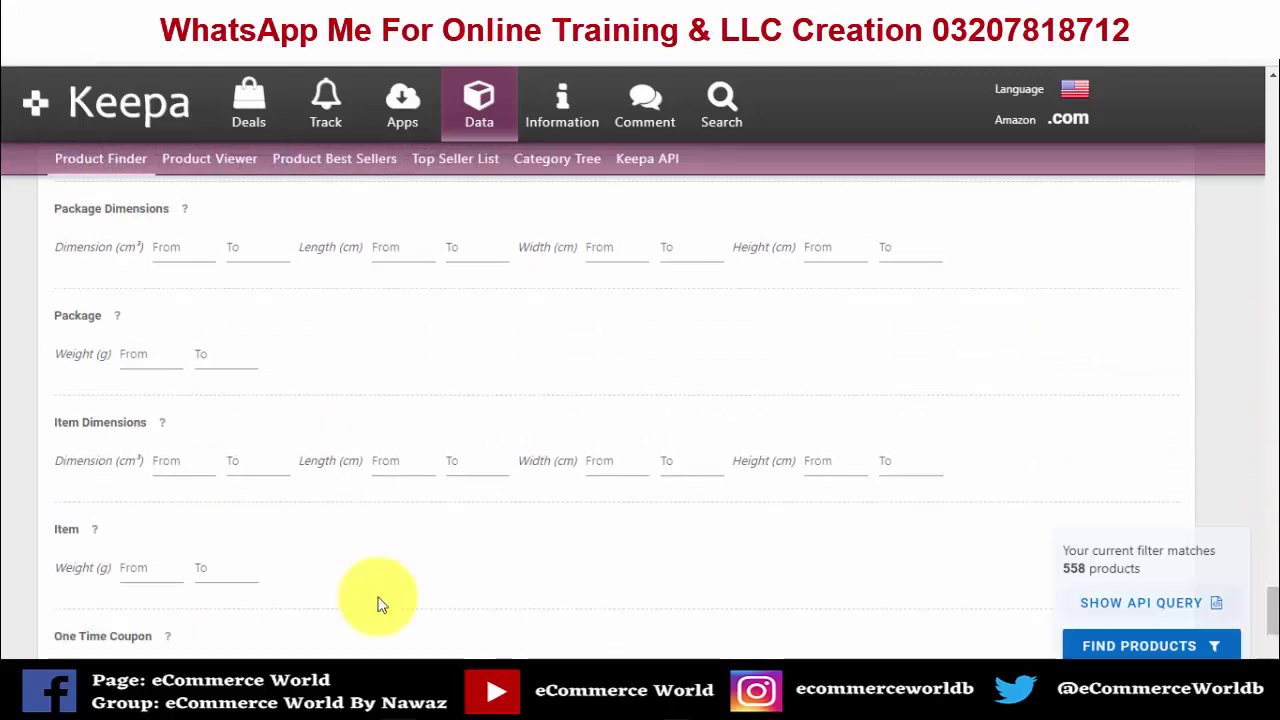
pyautogui.click(234, 567)
pyautogui.write('3000')
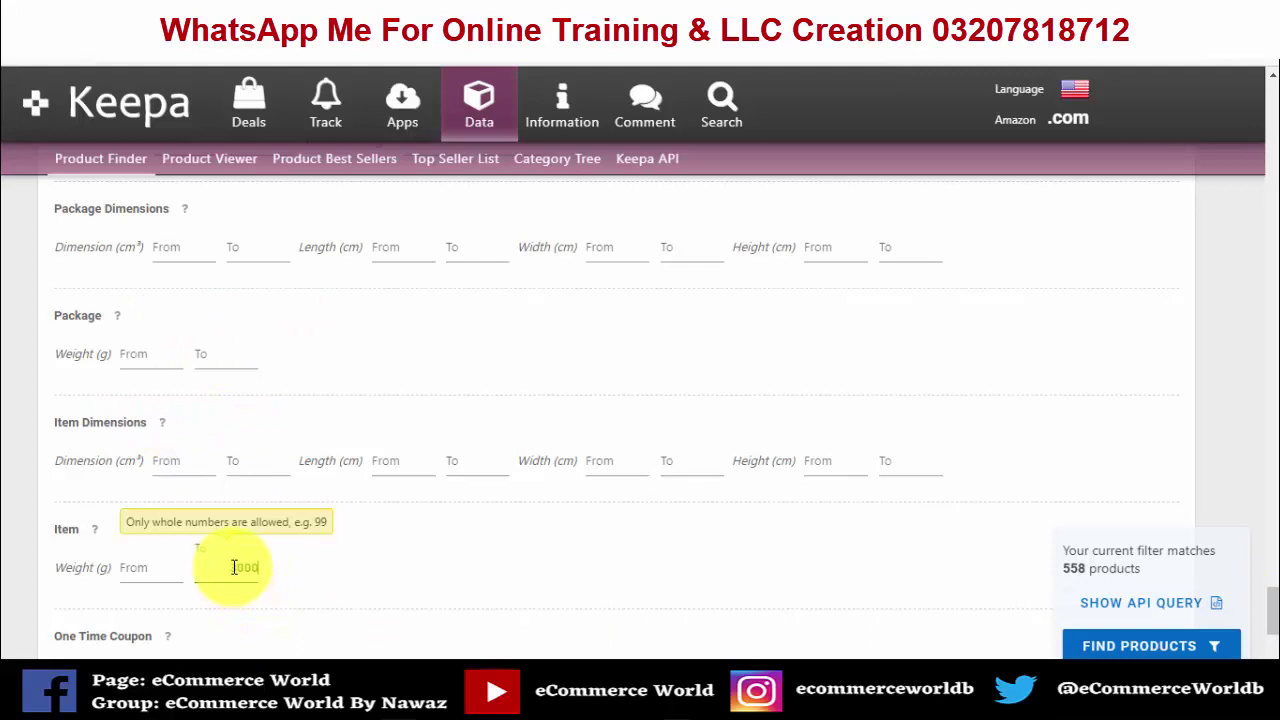
pyautogui.click(100, 583)
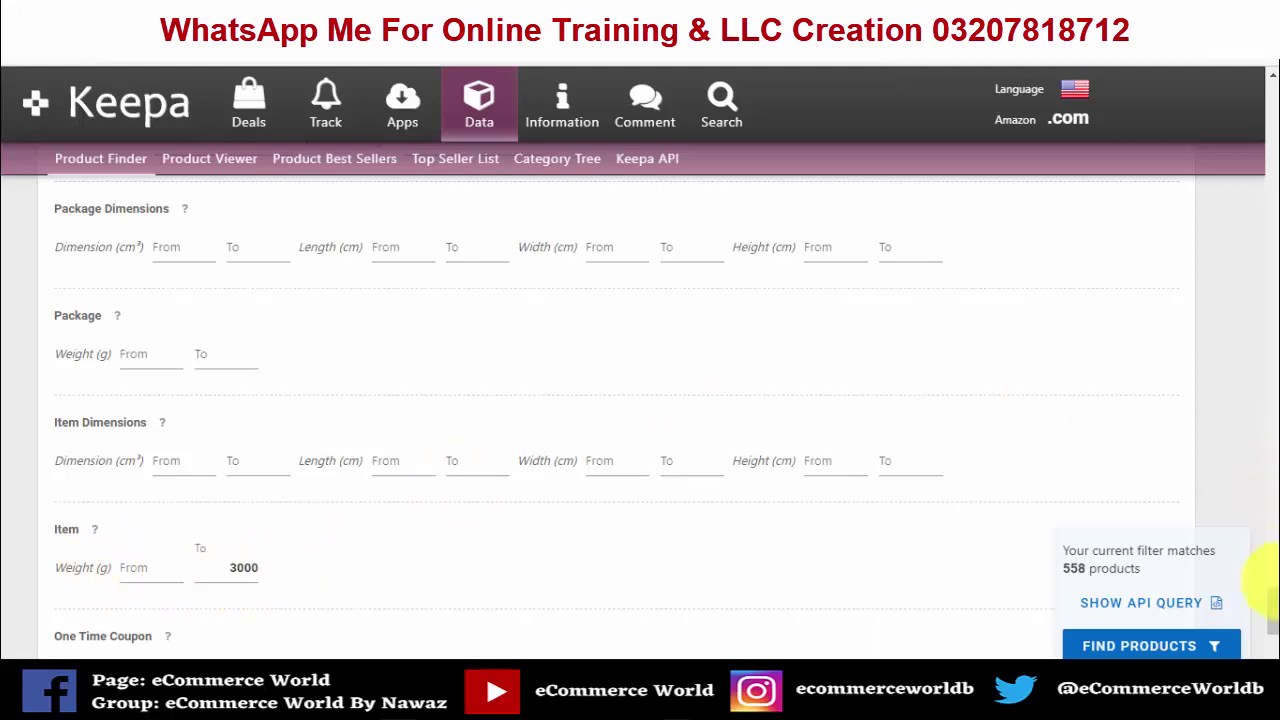
# Set Adult and Trade-In to No and run the search, returning 495 products.
pyautogui.scroll(-3, 1230, 603)
pyautogui.scroll(-2, 1200, 600)
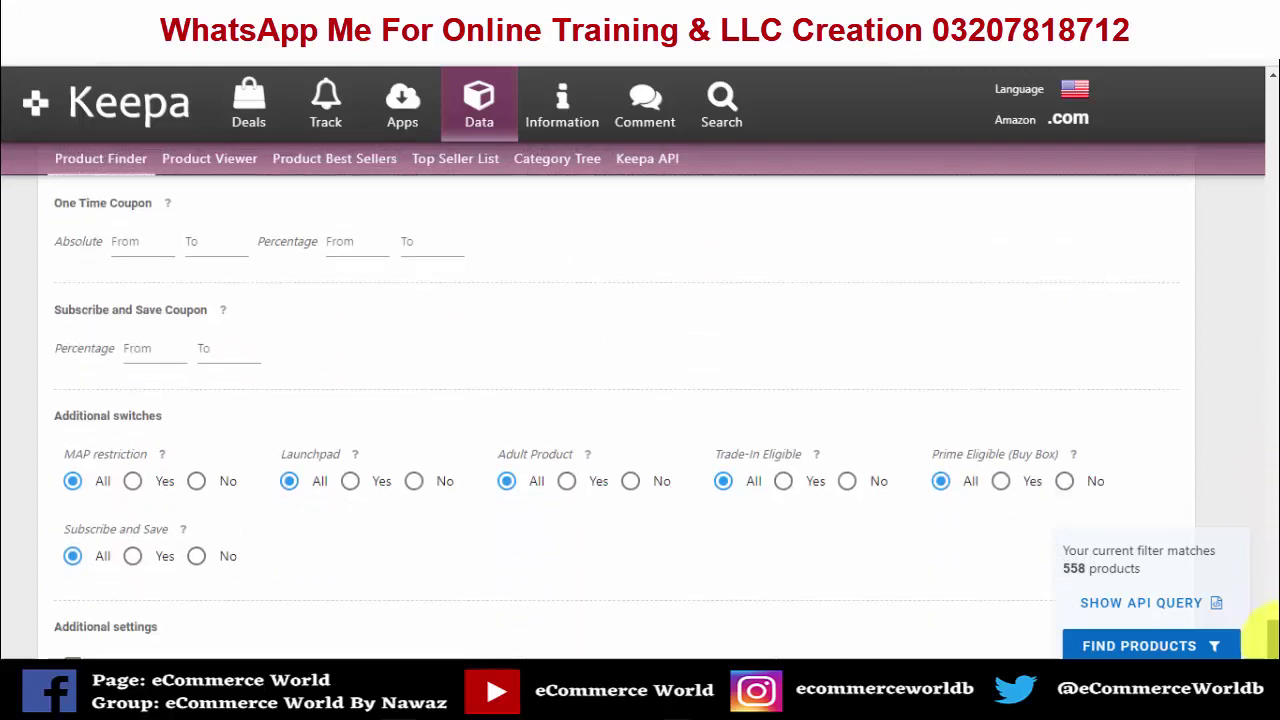
pyautogui.click(628, 484)
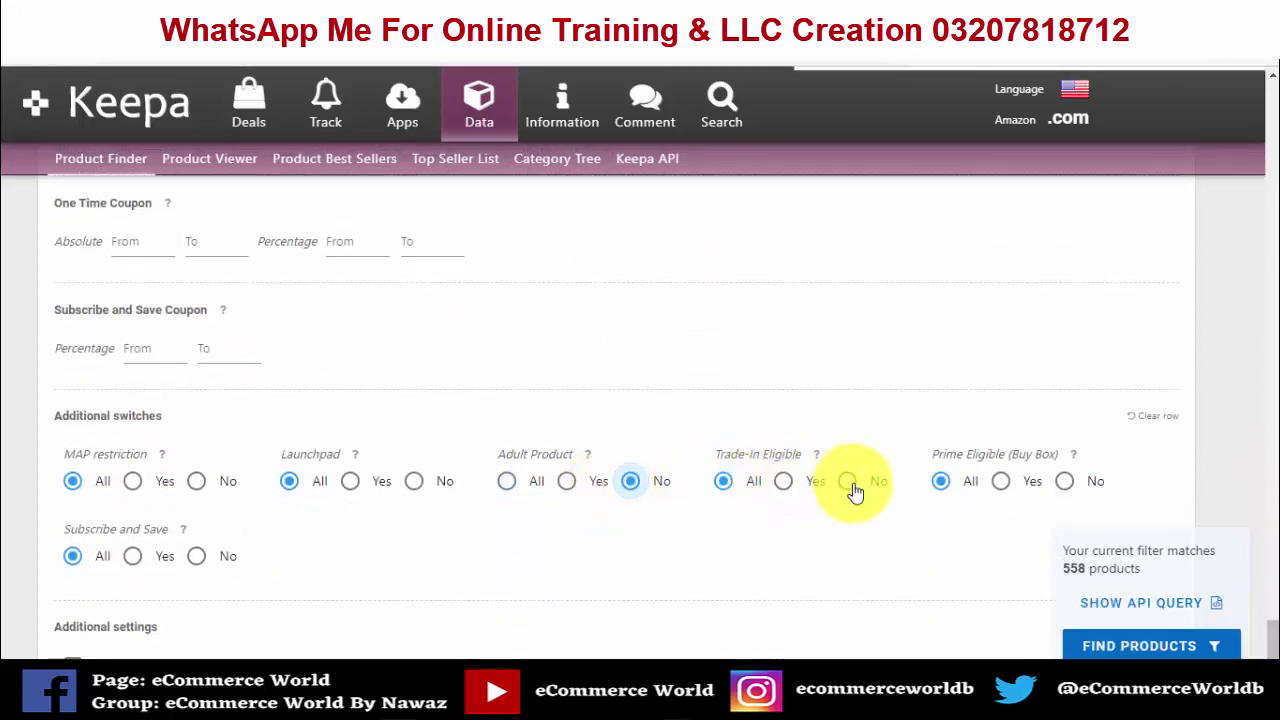
pyautogui.click(847, 484)
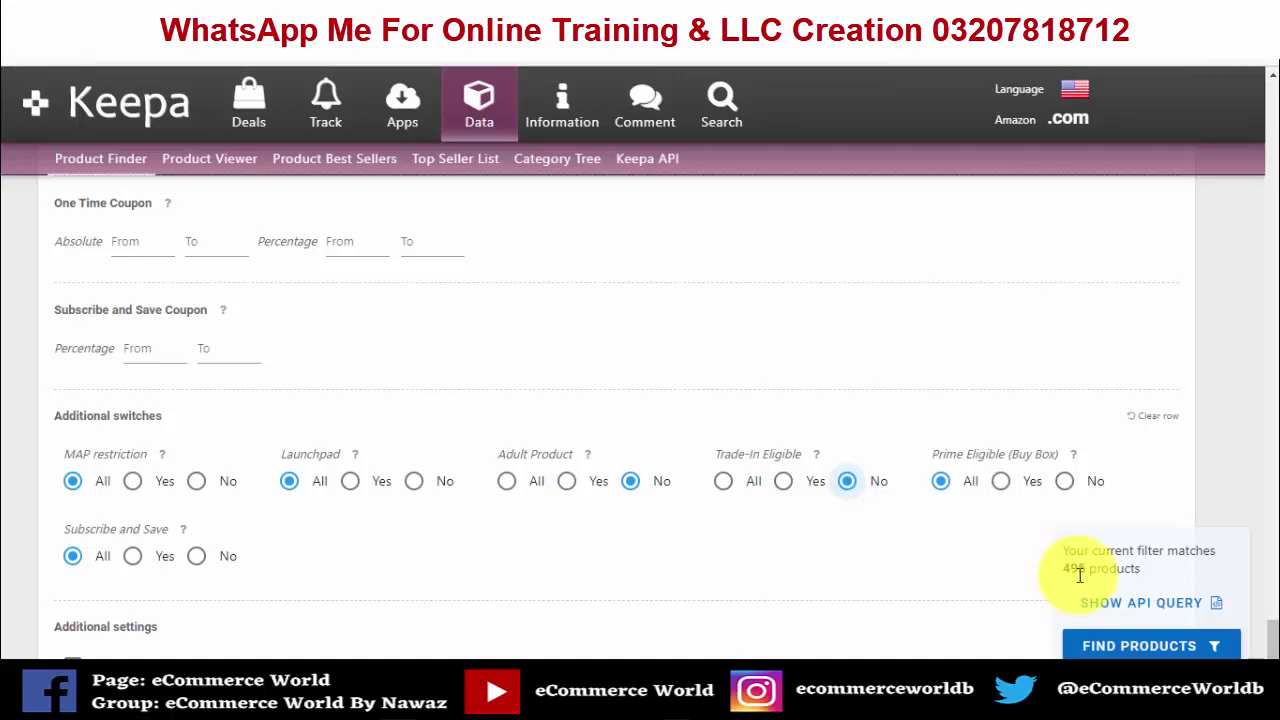
pyautogui.click(1127, 647)
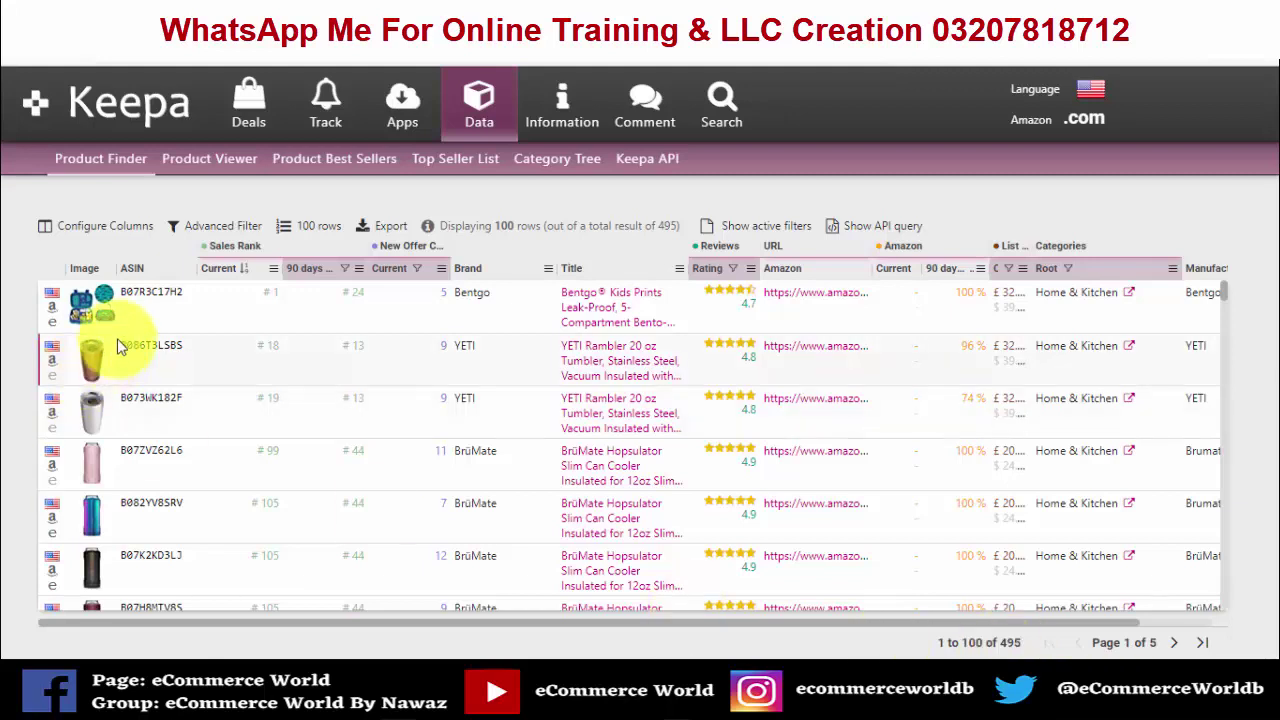
# Hide the Amazon price, root category, image, list price and Manufacturer columns.
pyautogui.click(82, 230)
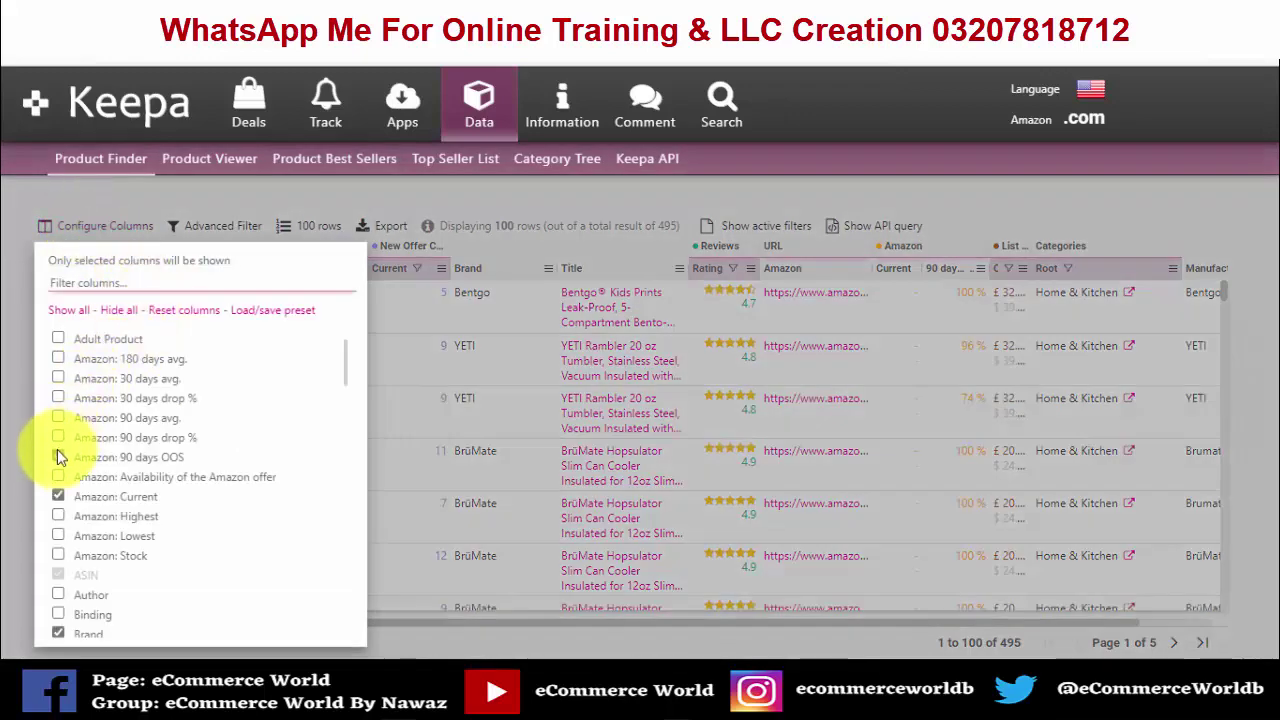
pyautogui.click(58, 496)
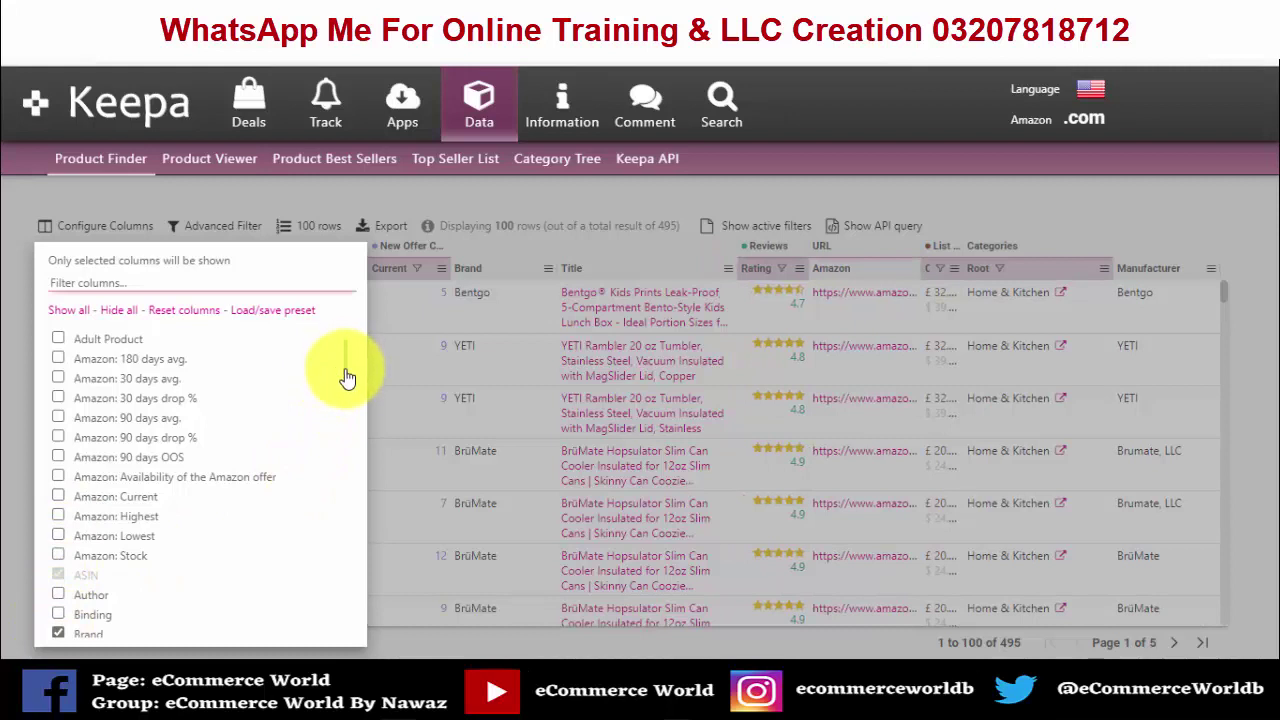
pyautogui.moveTo(346, 372)
pyautogui.mouseDown()
pyautogui.moveTo(346, 383)
pyautogui.moveTo(343, 371)
pyautogui.mouseUp()
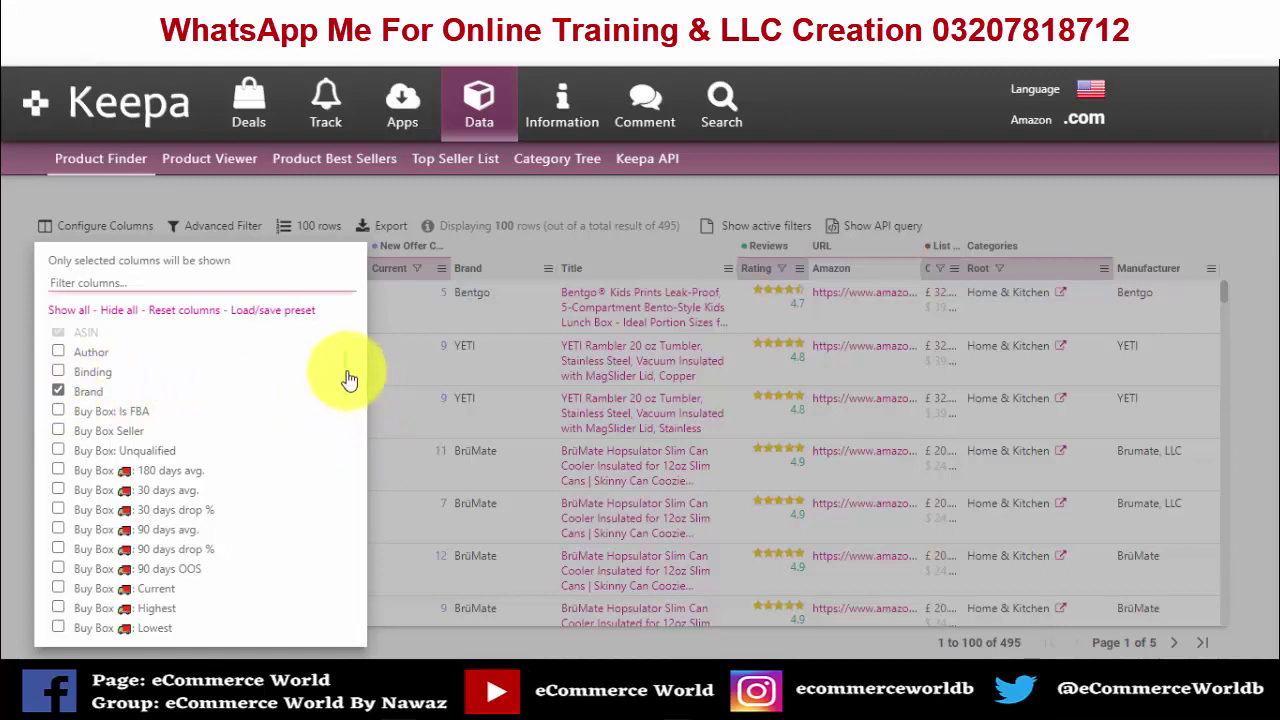
pyautogui.moveTo(346, 374); pyautogui.dragTo(348, 392)
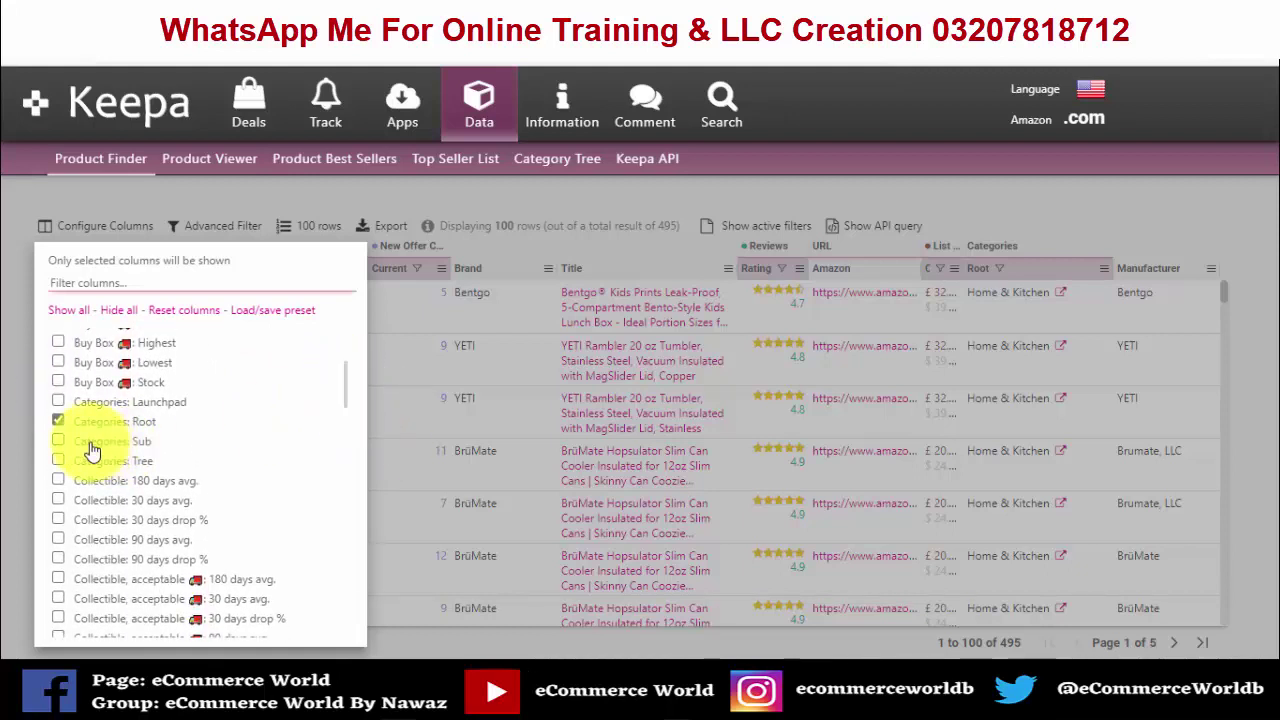
pyautogui.click(57, 421)
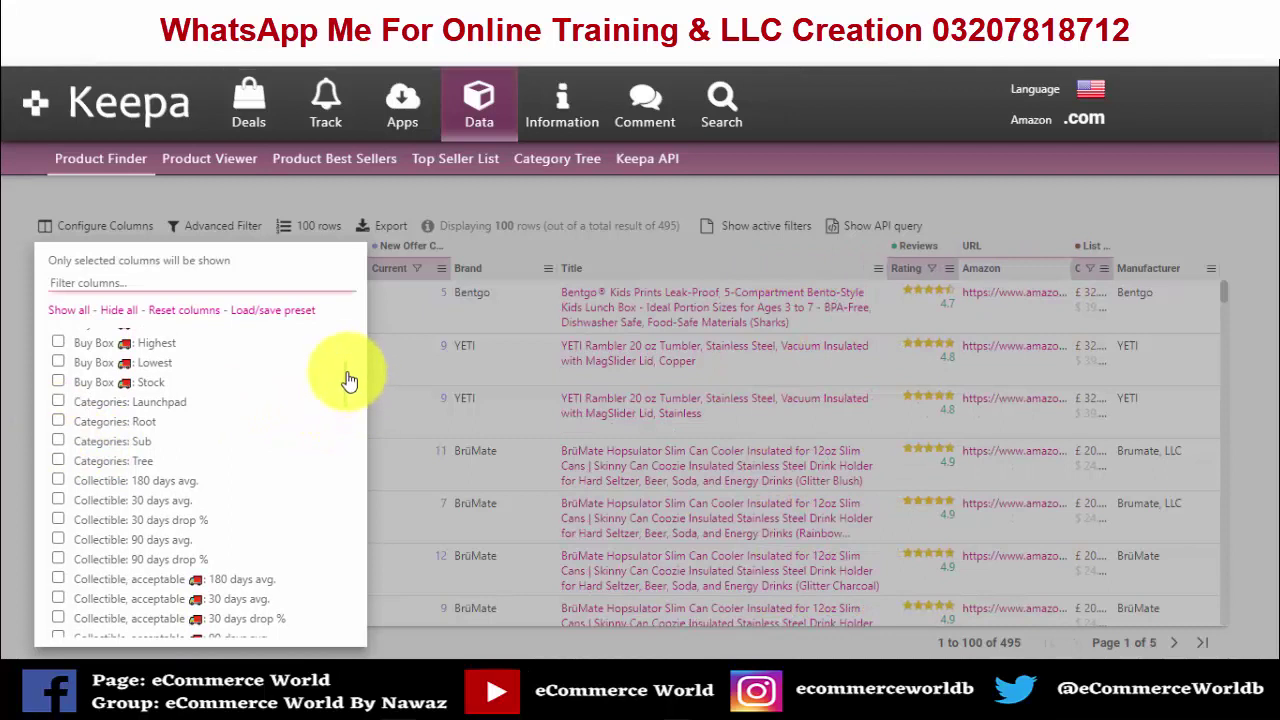
pyautogui.moveTo(346, 380); pyautogui.dragTo(344, 444)
pyautogui.click(58, 526)
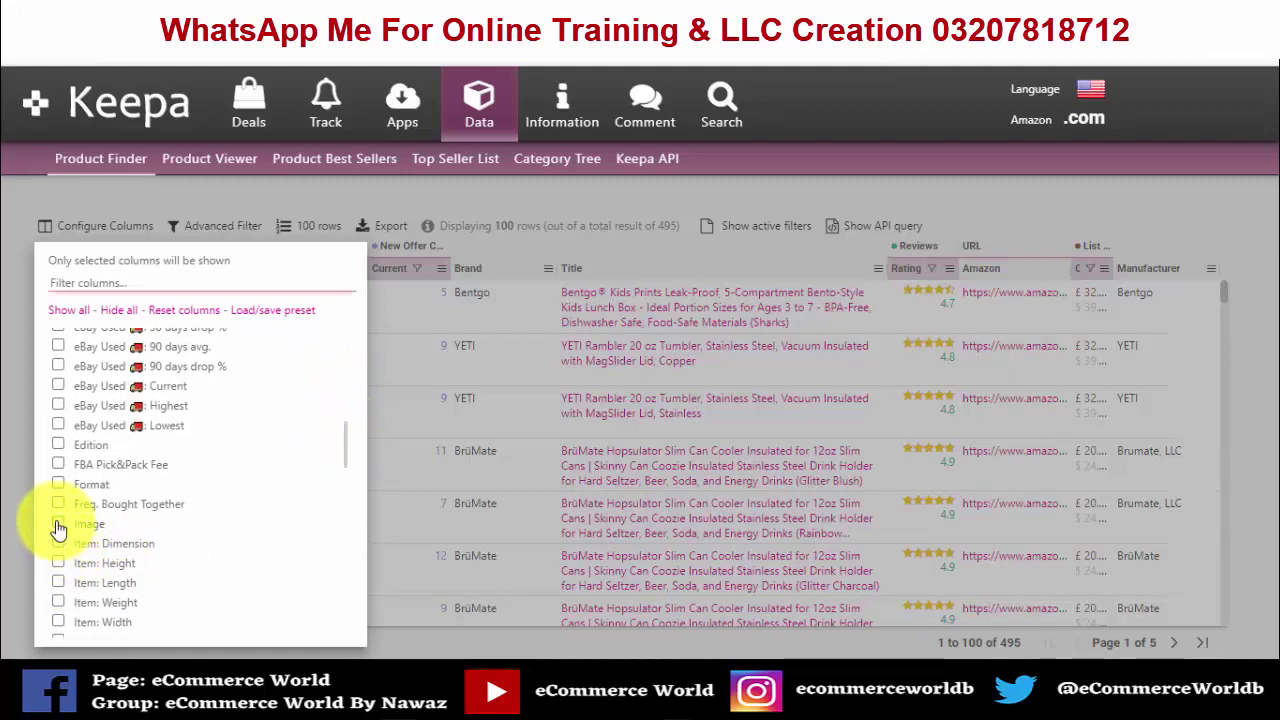
pyautogui.moveTo(343, 446); pyautogui.dragTo(347, 458)
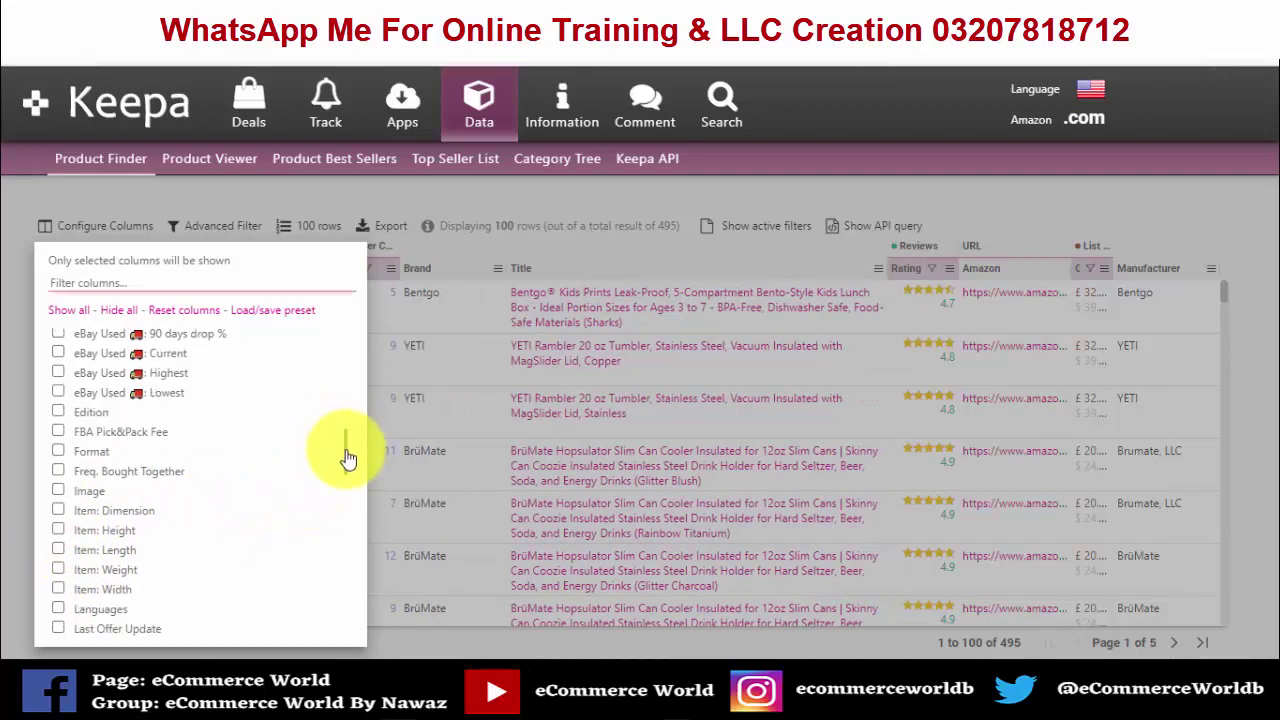
pyautogui.scroll(-4, 347, 458)
pyautogui.scroll(-1, 347, 458)
pyautogui.click(58, 507)
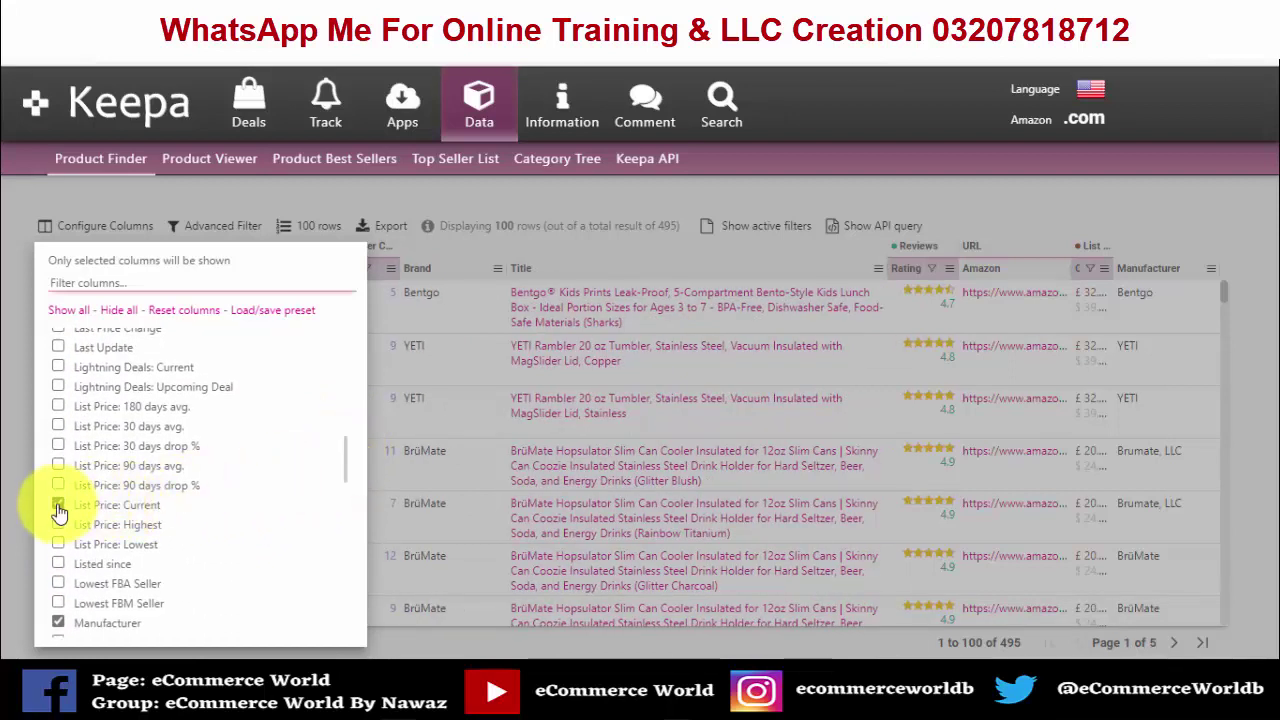
pyautogui.click(58, 623)
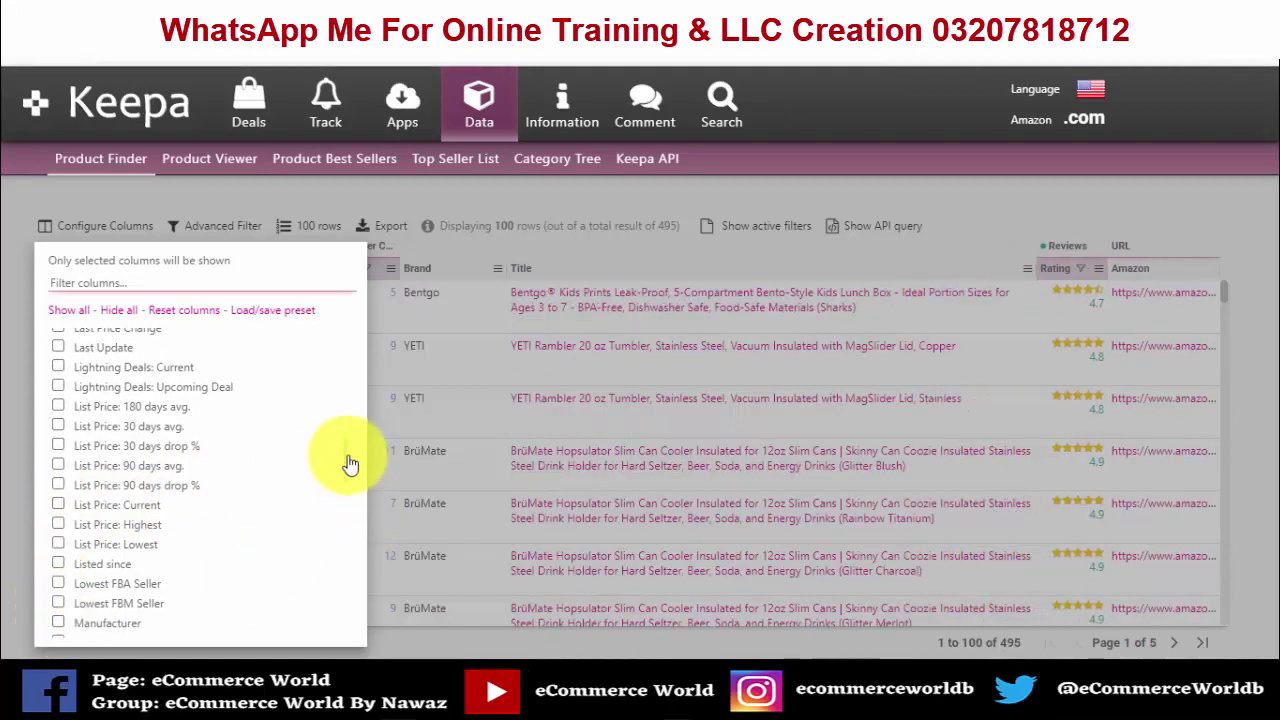
# Hide the Rating, 90-day average sales rank and Sales Rank: Current columns.
pyautogui.moveTo(348, 462); pyautogui.dragTo(347, 492)
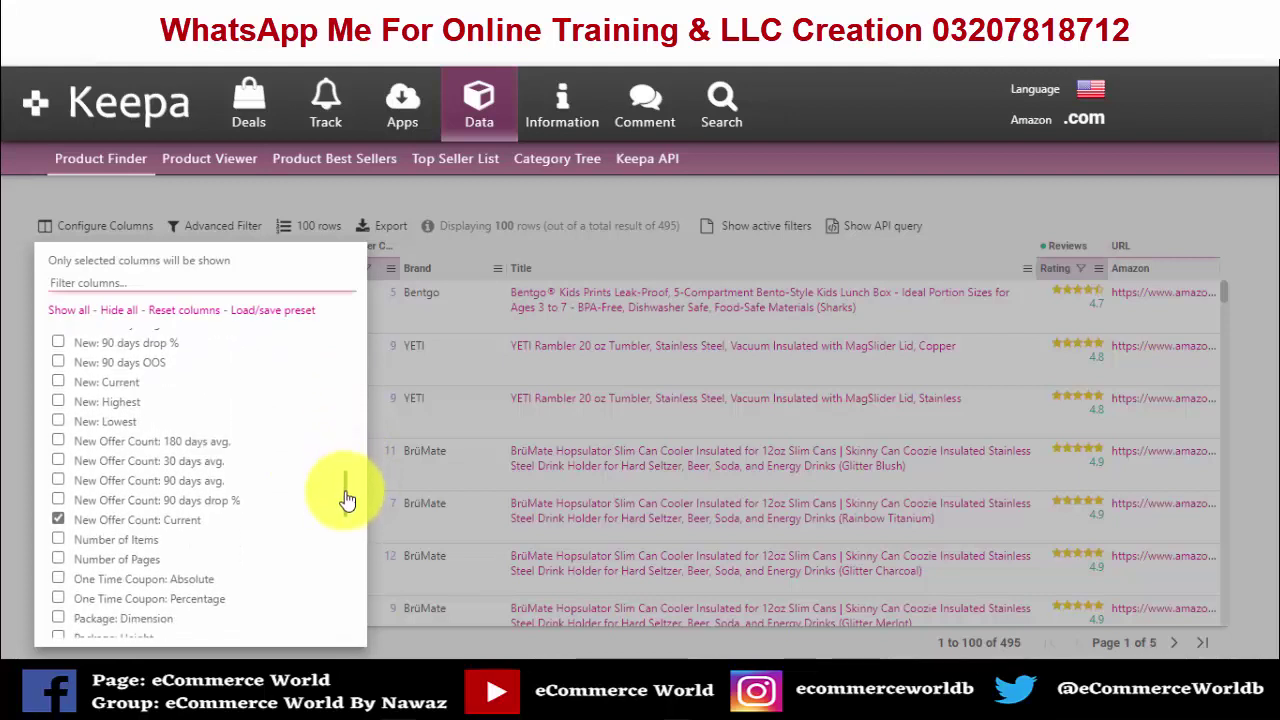
pyautogui.moveTo(347, 492); pyautogui.dragTo(346, 500)
pyautogui.scroll(-1, 175, 512)
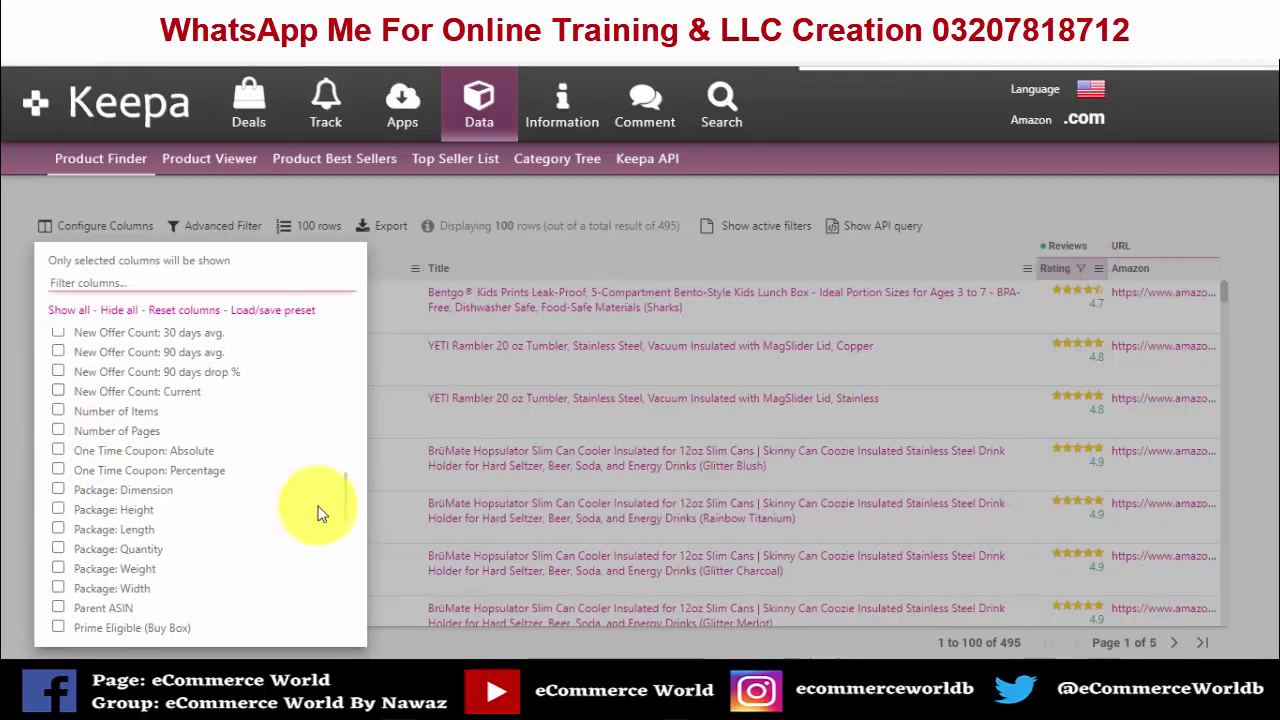
pyautogui.moveTo(345, 500)
pyautogui.mouseDown()
pyautogui.moveTo(343, 543)
pyautogui.moveTo(308, 551)
pyautogui.mouseUp()
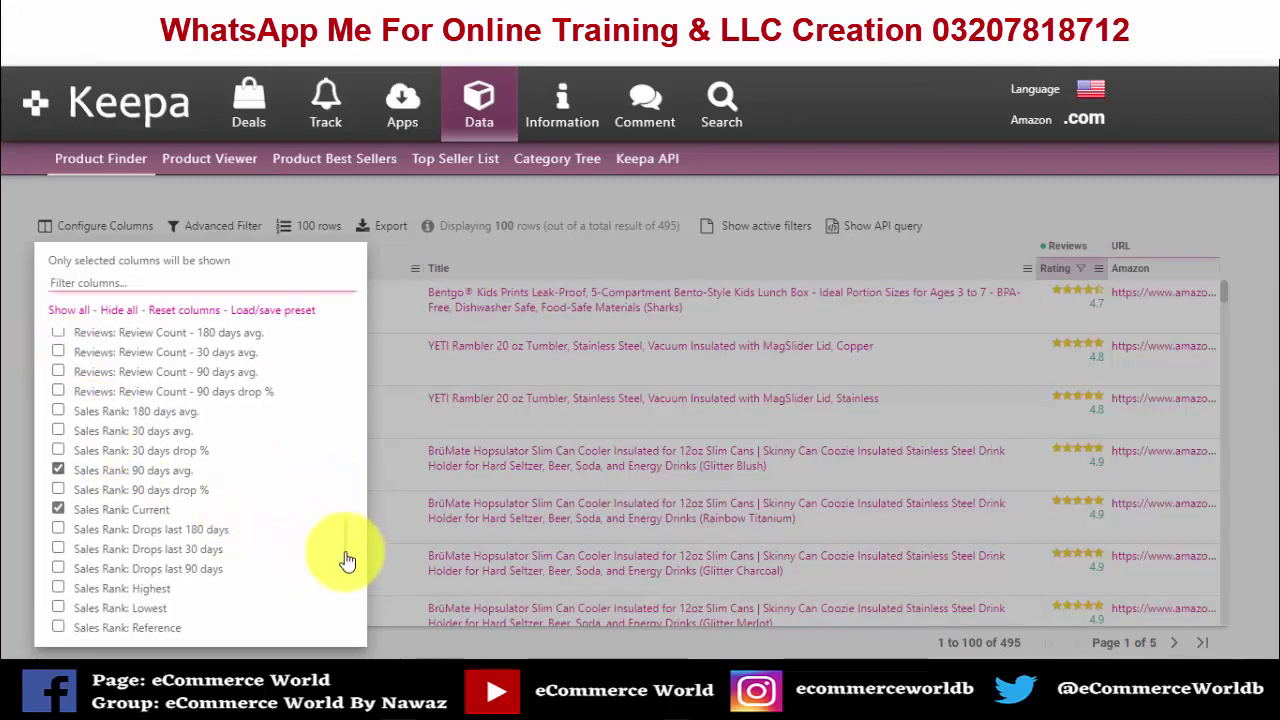
pyautogui.scroll(3, 300, 546)
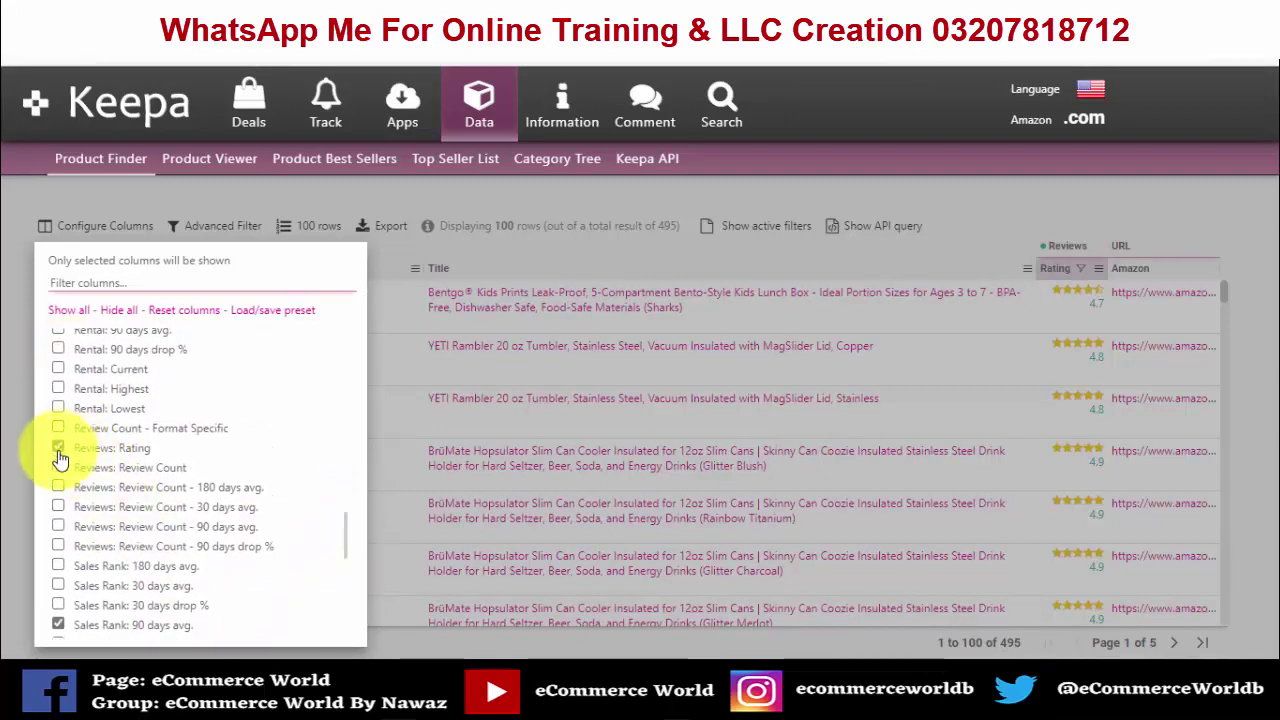
pyautogui.click(59, 452)
pyautogui.click(58, 620)
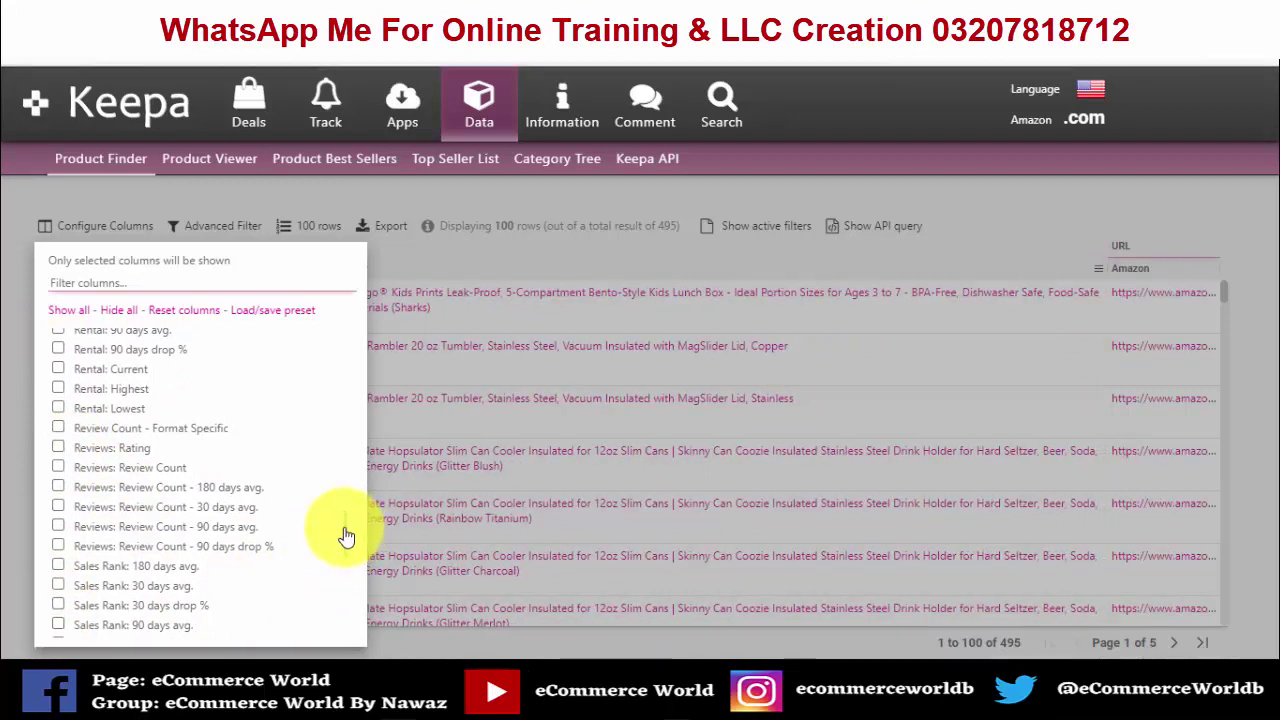
pyautogui.scroll(-2, 345, 540)
pyautogui.scroll(-2, 345, 540)
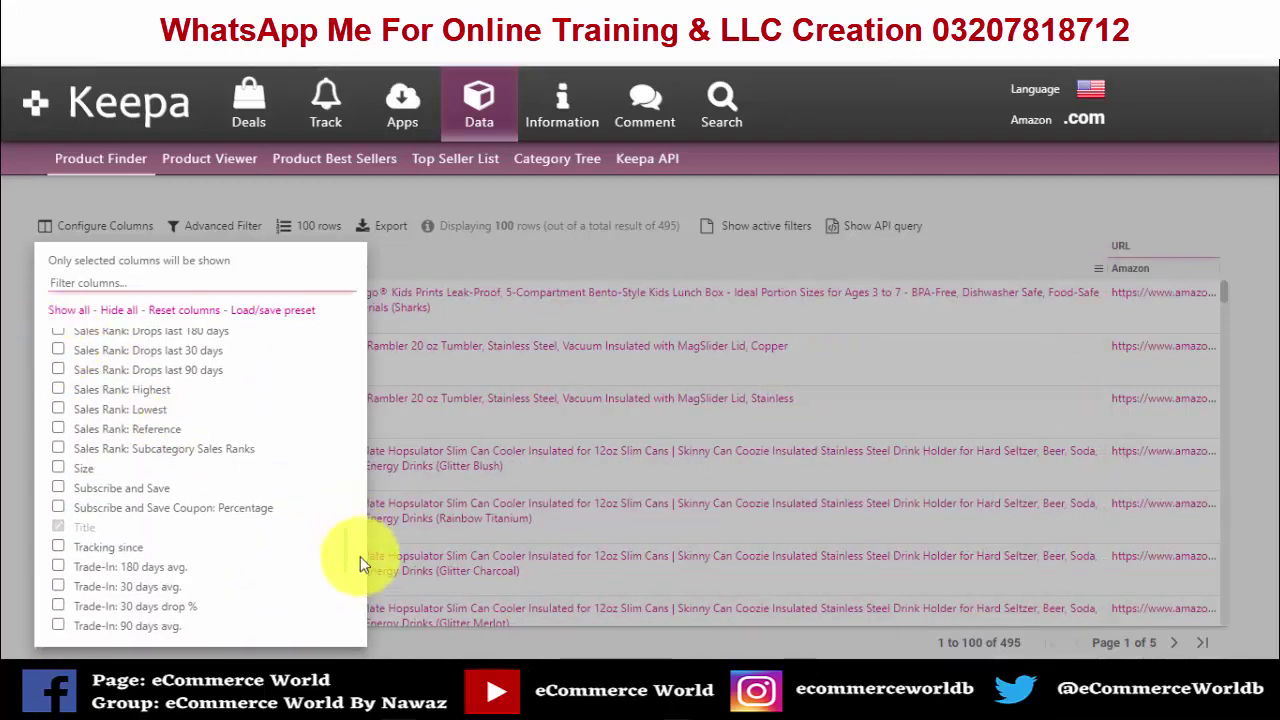
pyautogui.scroll(2, 345, 560)
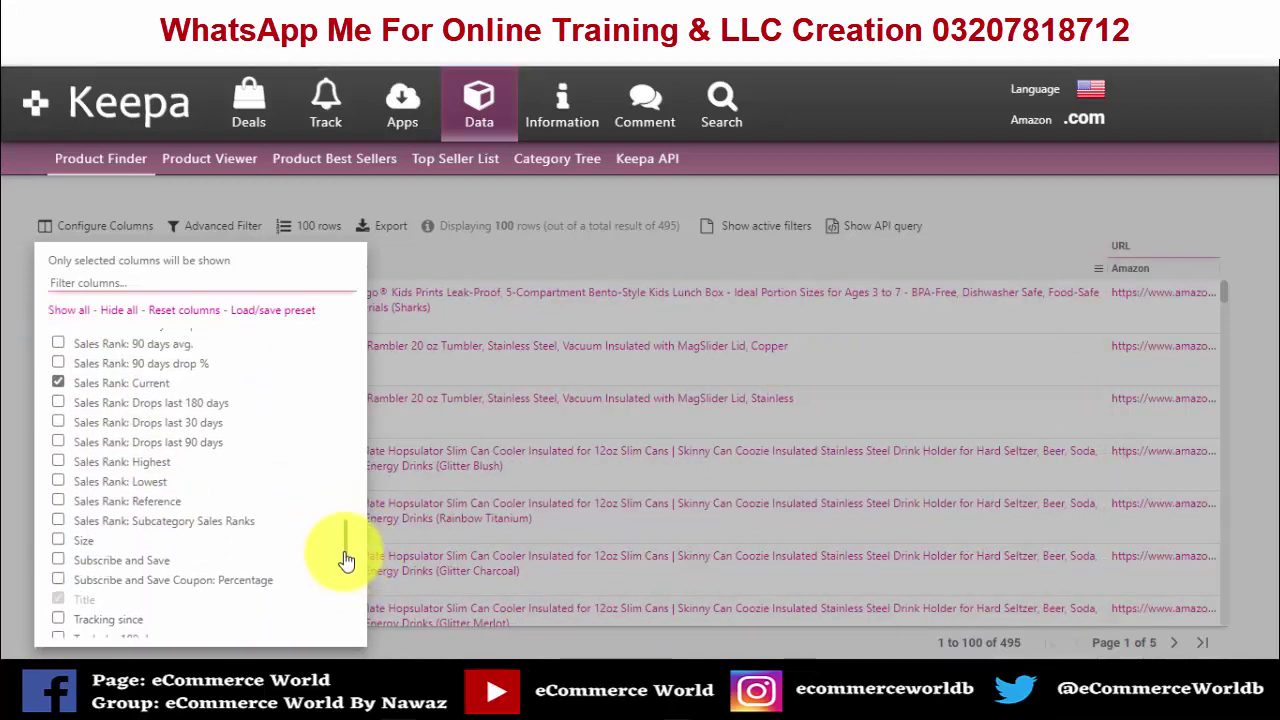
pyautogui.scroll(2, 250, 520)
pyautogui.click(59, 487)
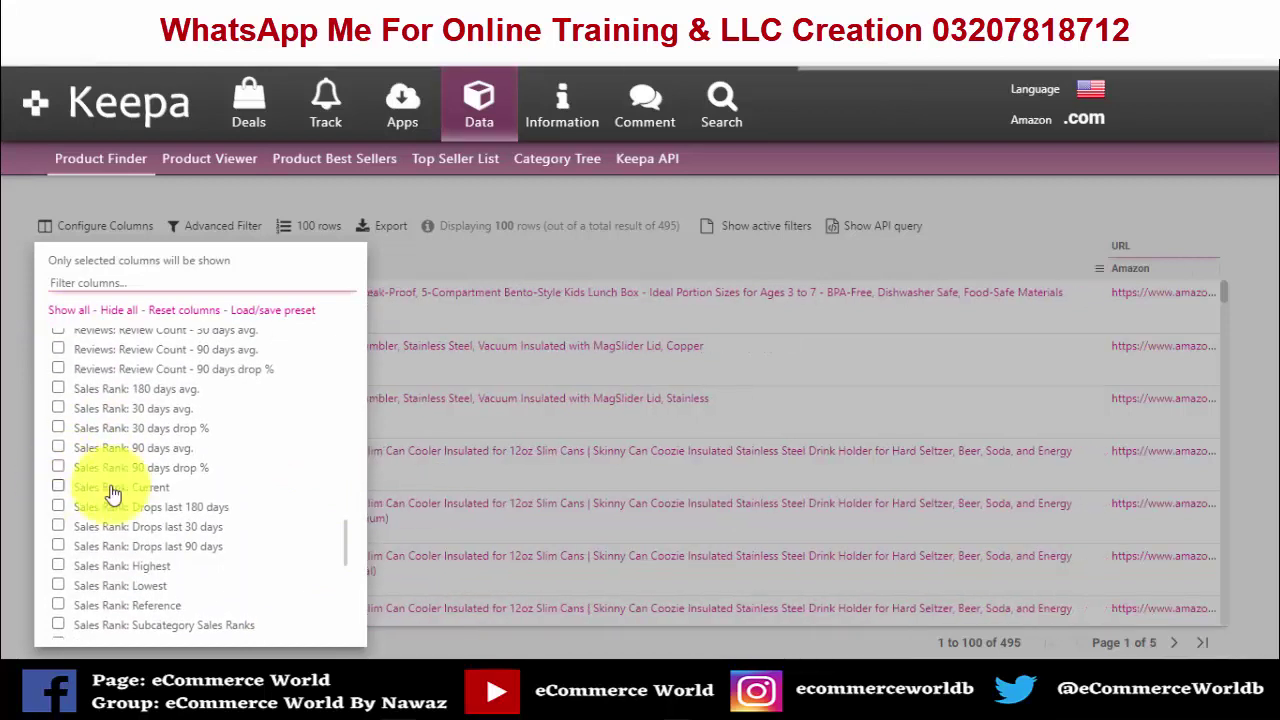
# Hide the URL: Amazon column and close the column configuration panel.
pyautogui.scroll(-1, 345, 548)
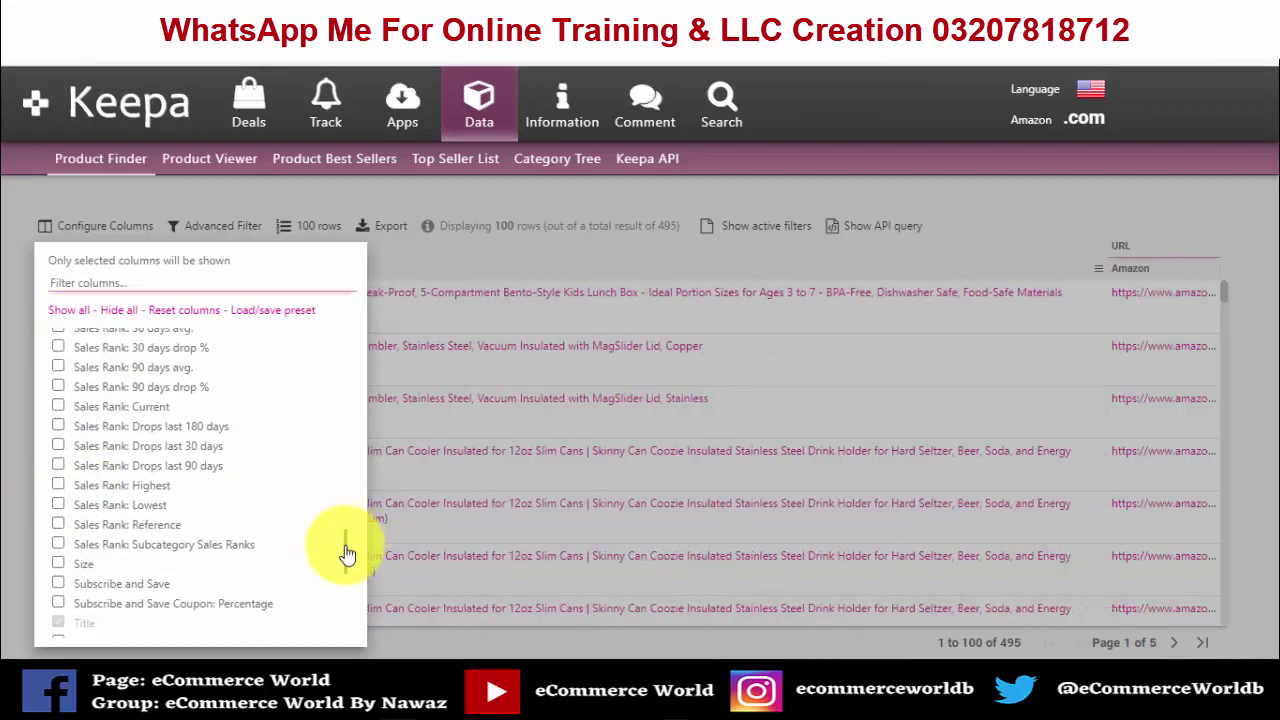
pyautogui.scroll(-1, 345, 550)
pyautogui.scroll(-1, 345, 550)
pyautogui.scroll(-1, 300, 535)
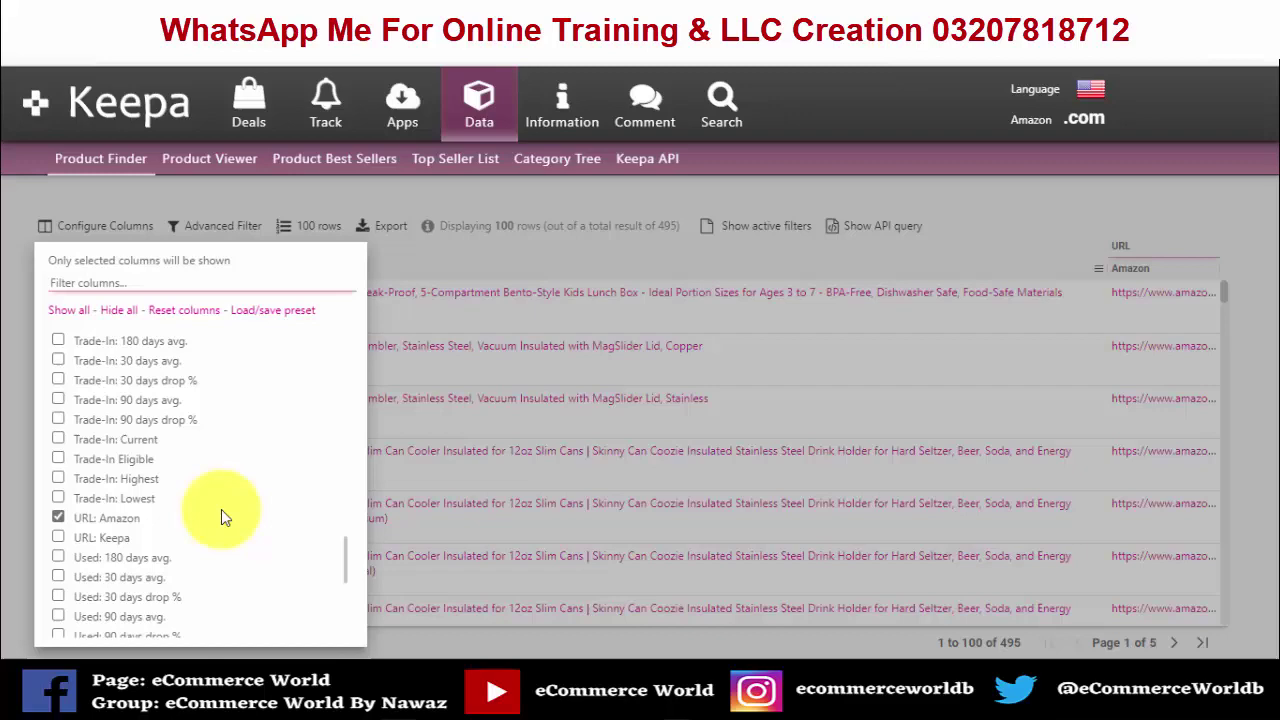
pyautogui.click(59, 518)
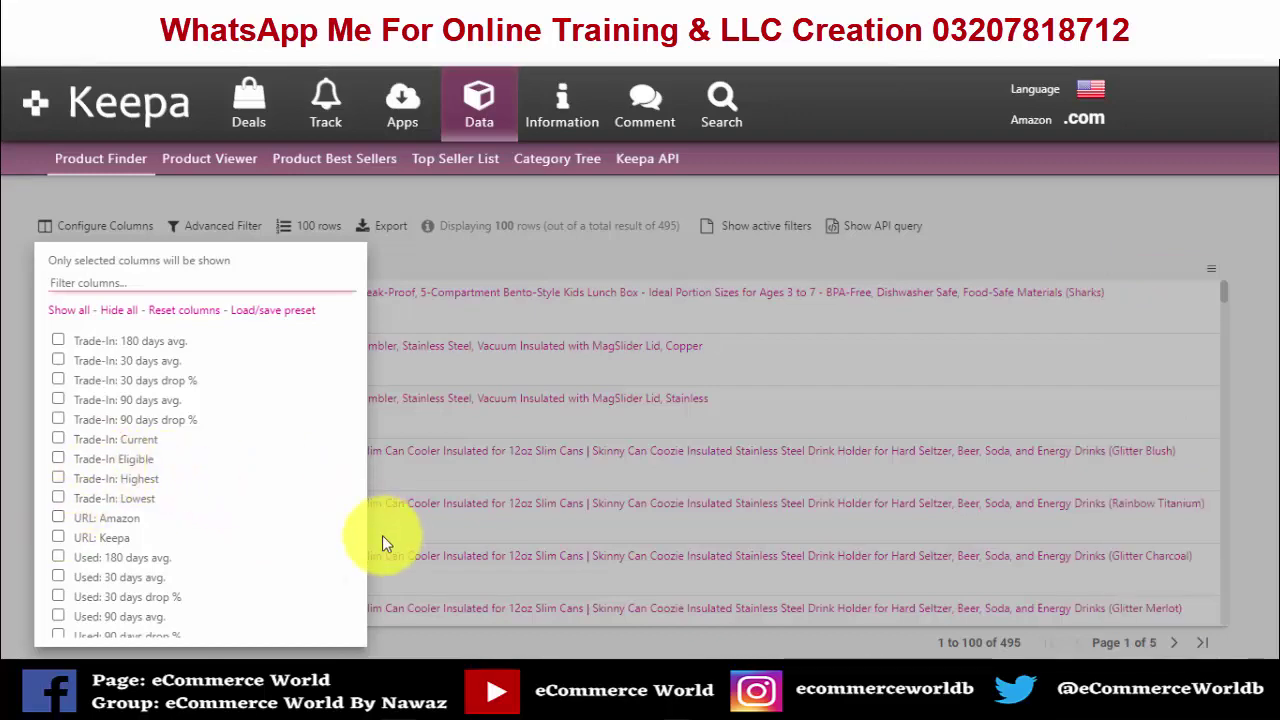
pyautogui.moveTo(348, 568); pyautogui.dragTo(343, 300)
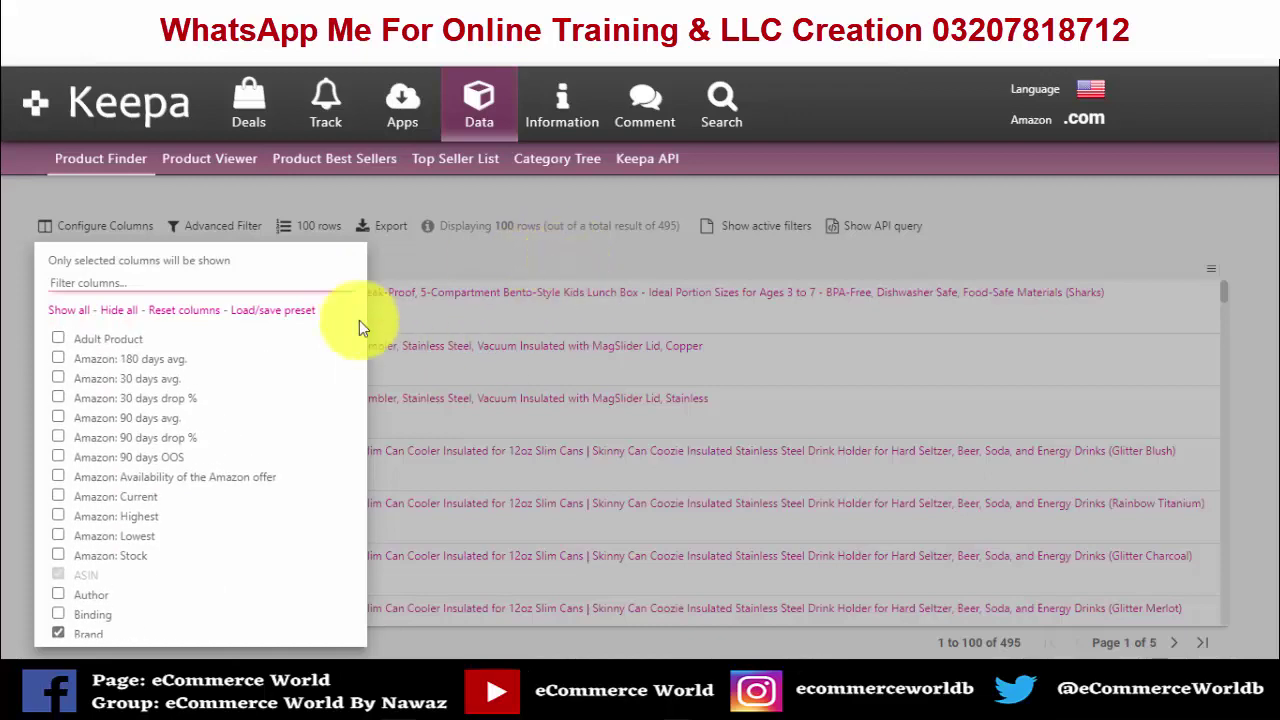
pyautogui.click(79, 234)
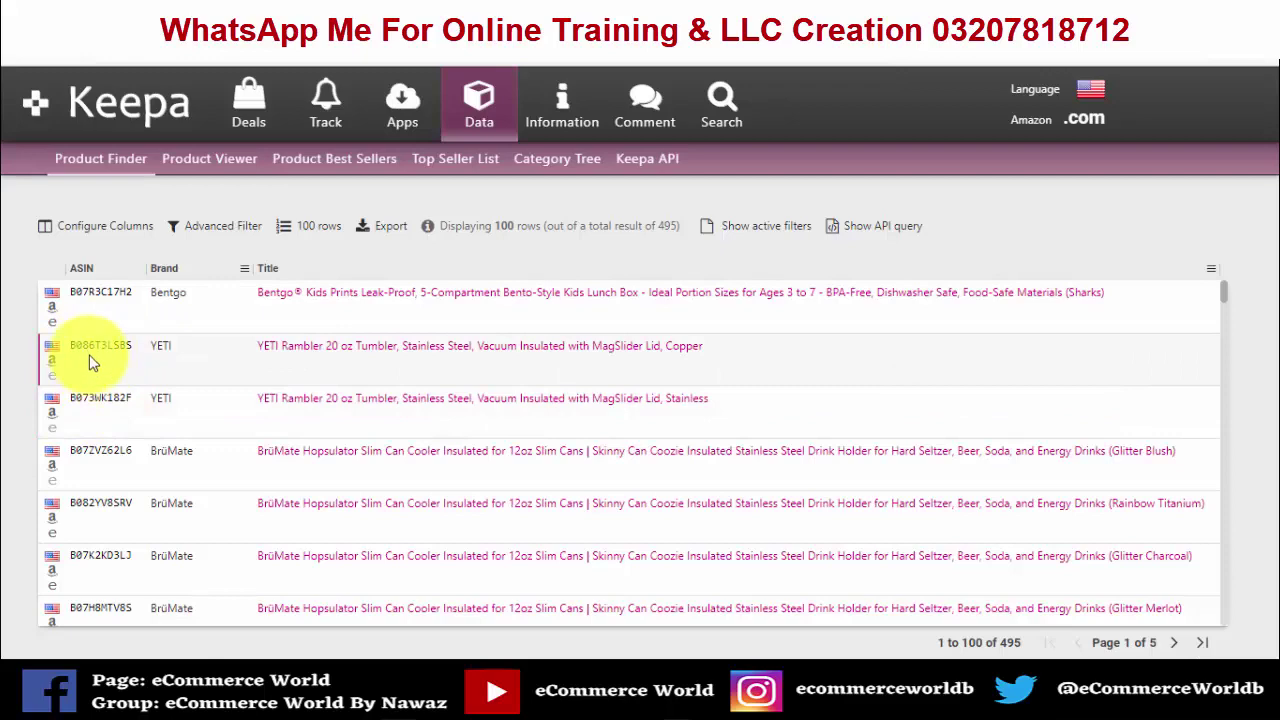
# Export the table with all active columns as an Excel (.xlsx) file.
pyautogui.click(380, 232)
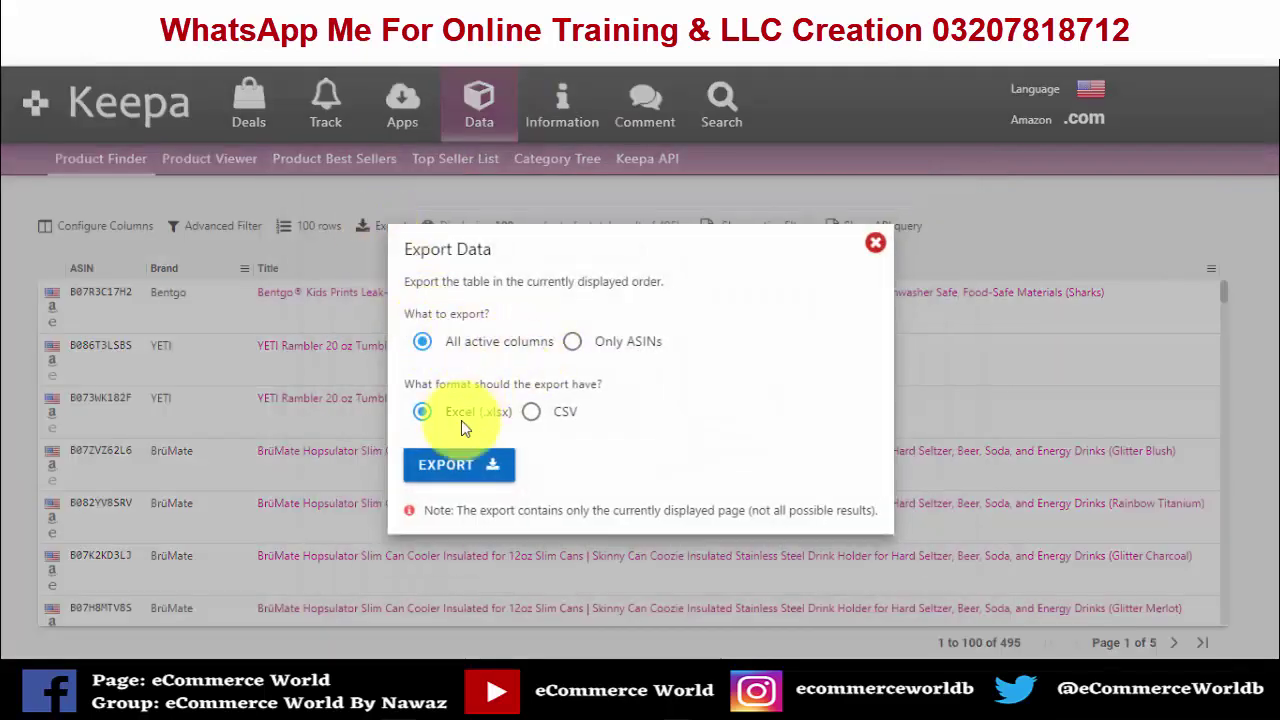
pyautogui.click(457, 472)
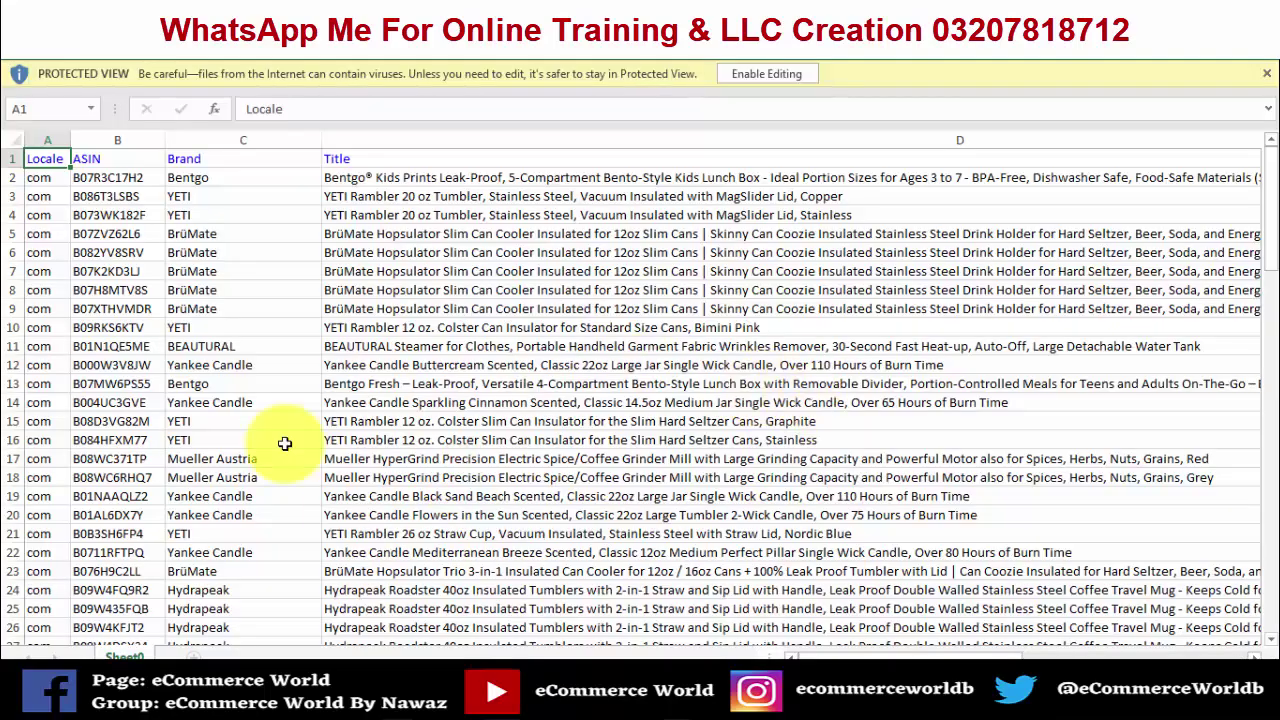
# Enable editing and clear all product titles from column D, keeping Locale, ASIN and Brand.
pyautogui.click(766, 76)
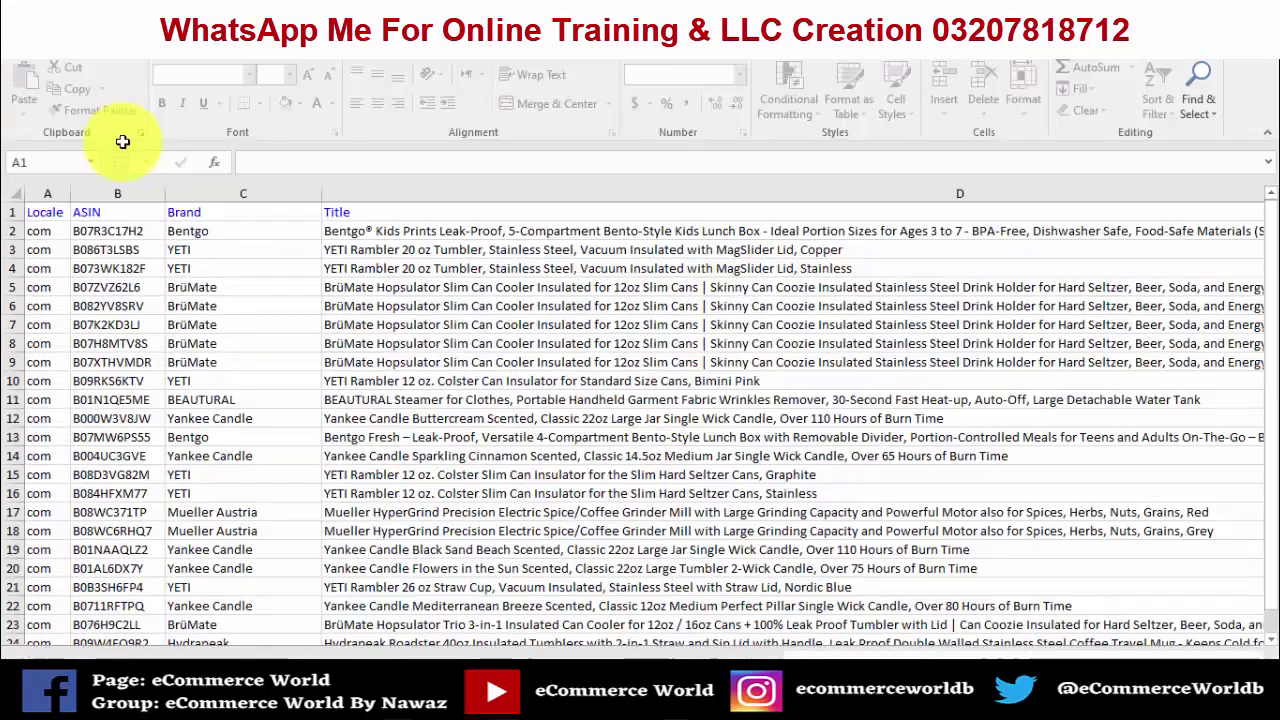
pyautogui.click(185, 212)
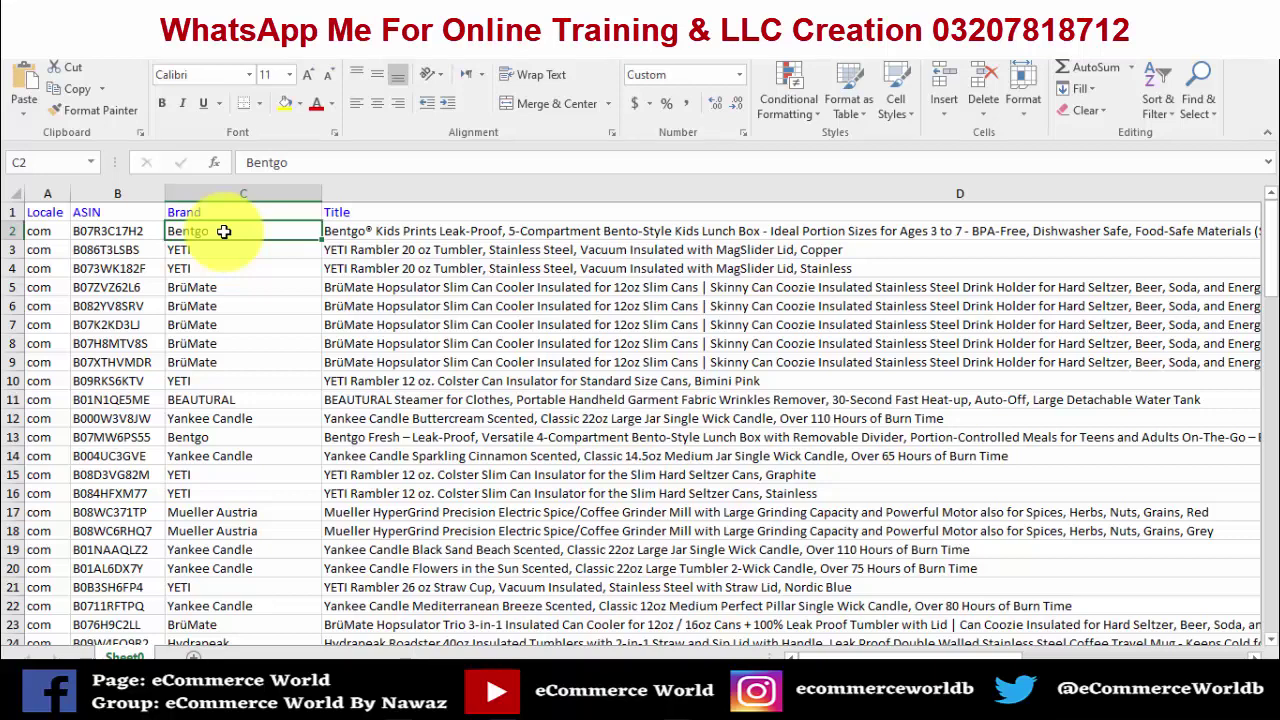
pyautogui.click(526, 187)
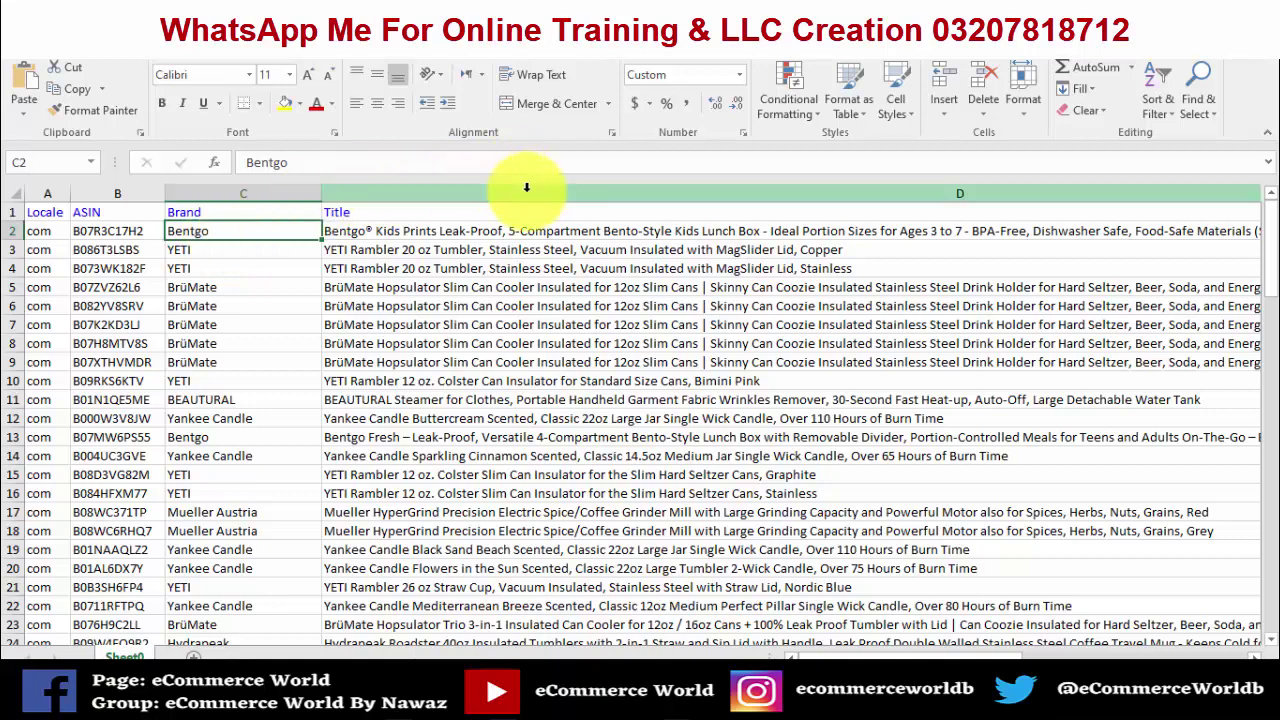
pyautogui.click(526, 187)
pyautogui.hscroll(3, 526, 191)
pyautogui.press('Delete')
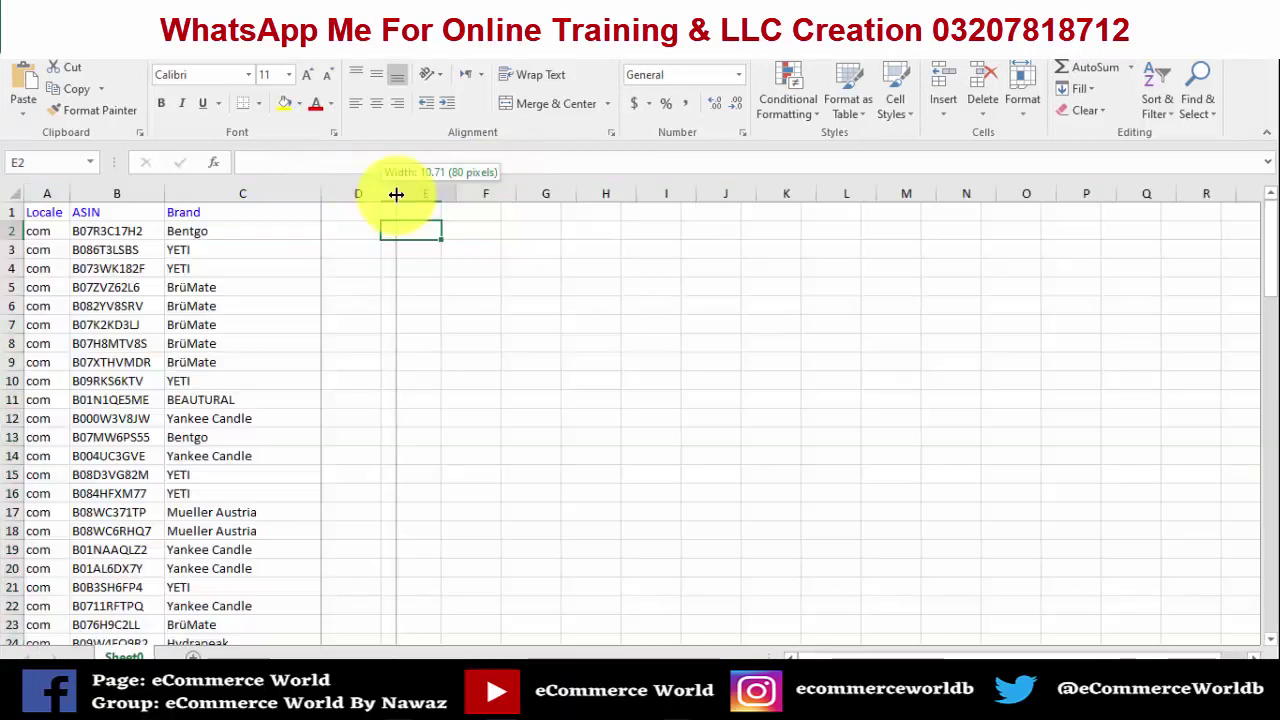
pyautogui.moveTo(394, 194); pyautogui.dragTo(552, 194)
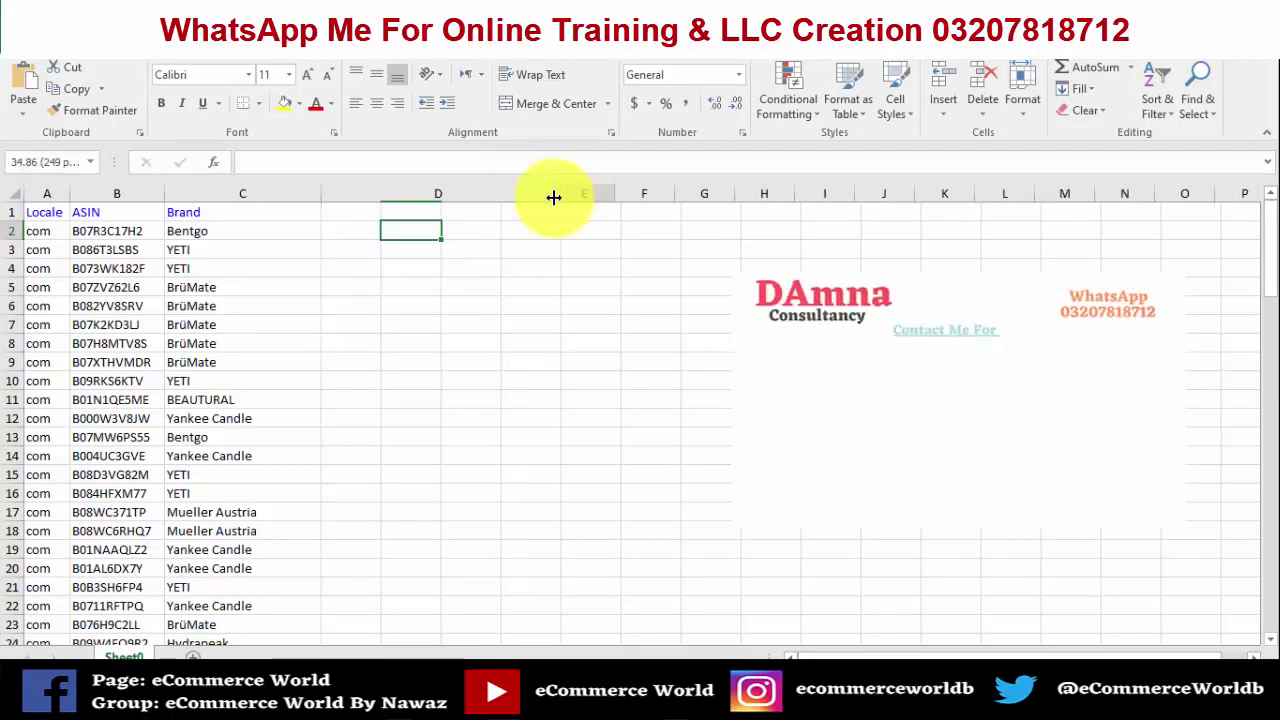
pyautogui.click(143, 233)
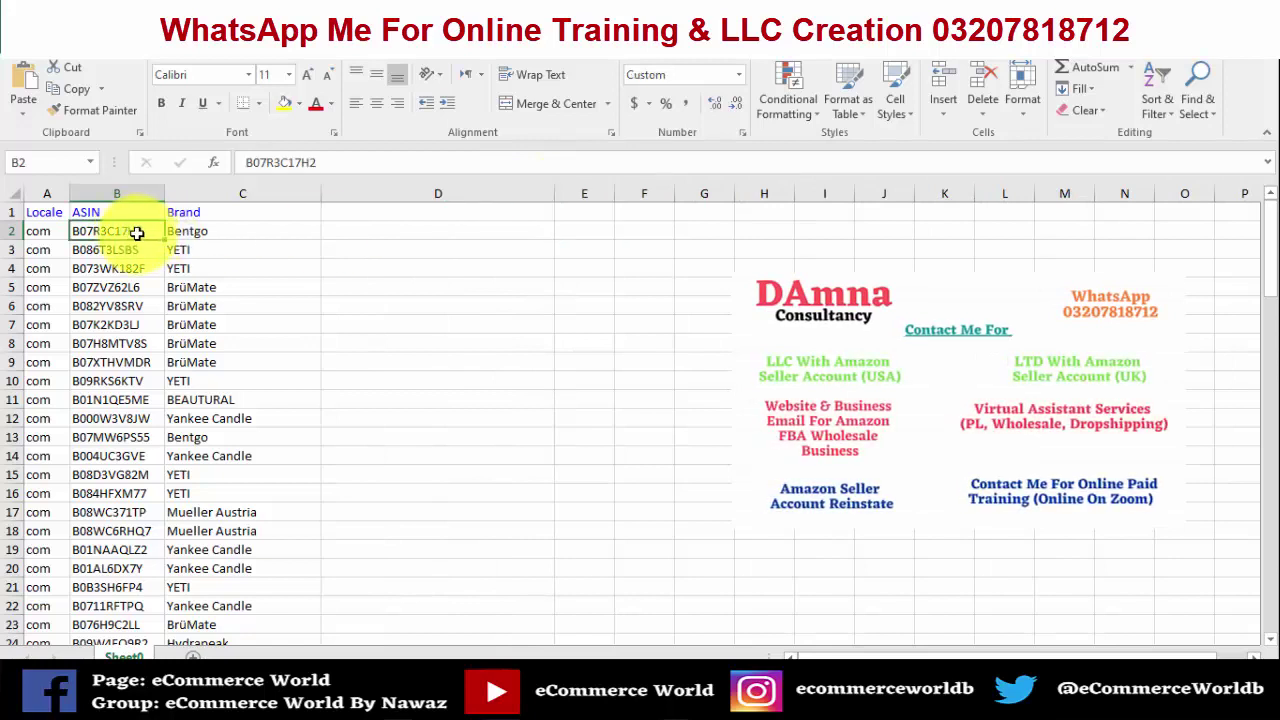
# Add Product and Website headings in D1 and E1, narrowing column D to fit.
pyautogui.click(200, 227)
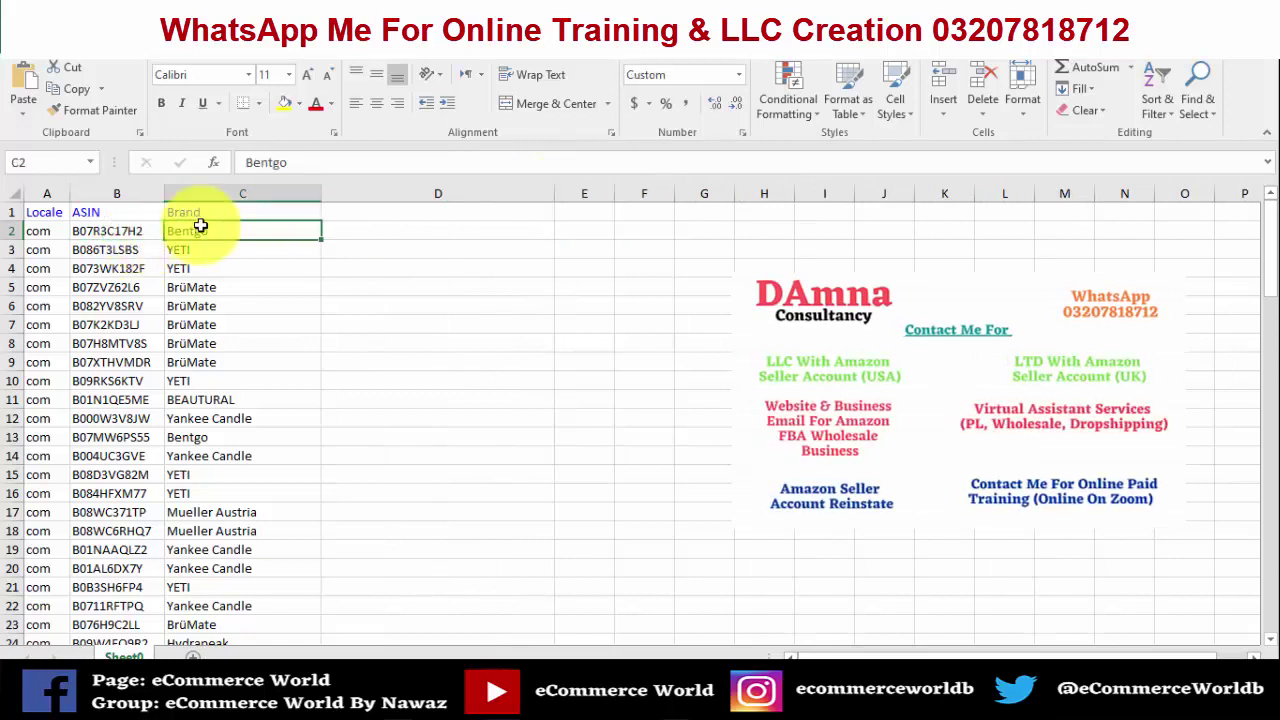
pyautogui.click(399, 212)
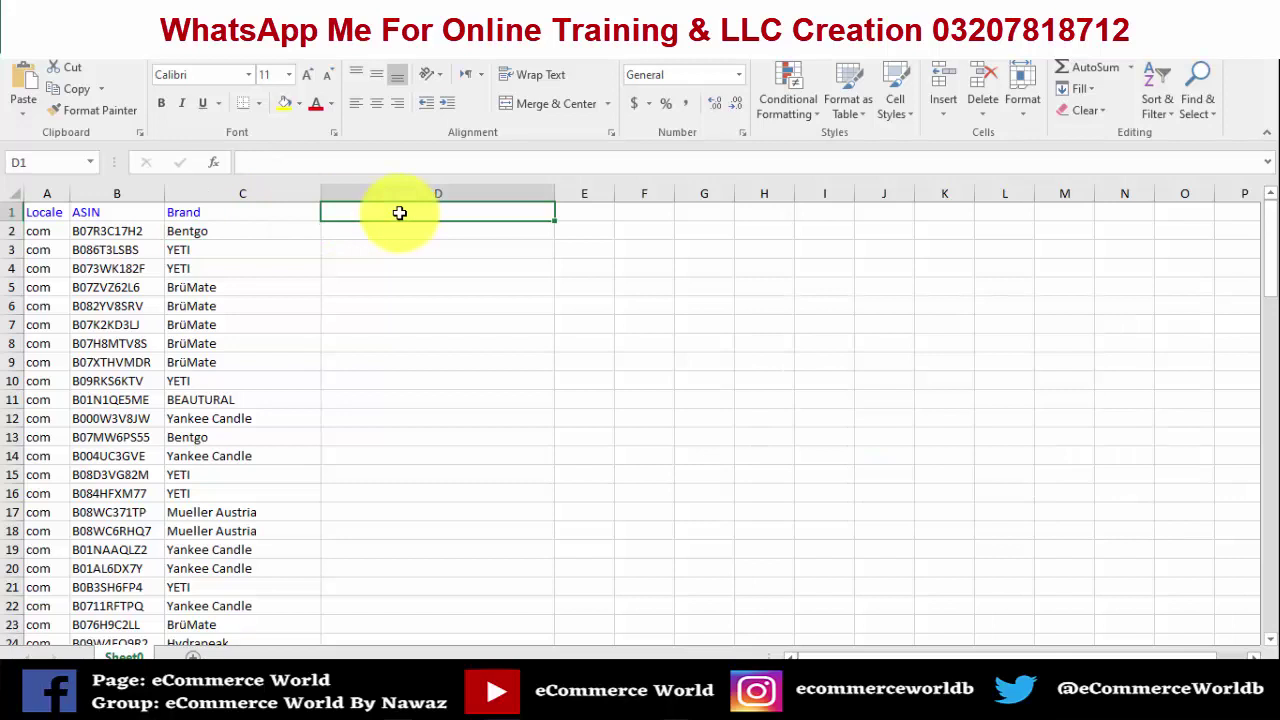
pyautogui.write('Product')
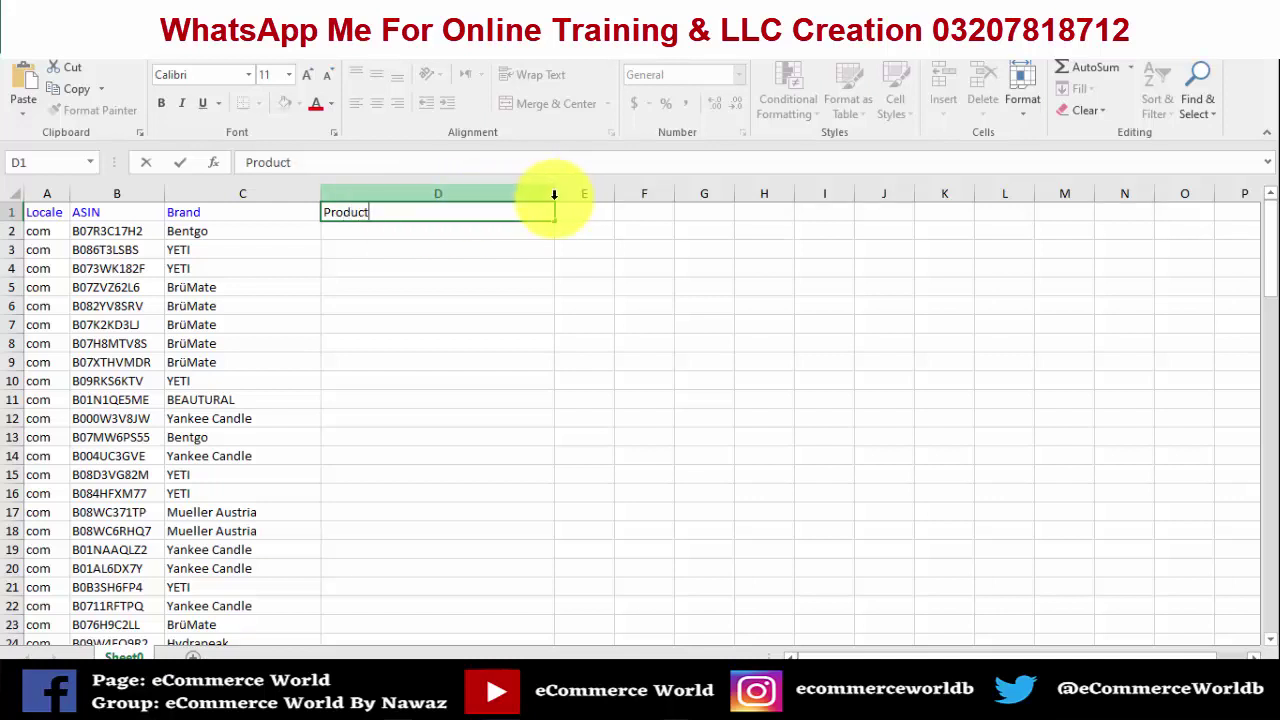
pyautogui.click(554, 194)
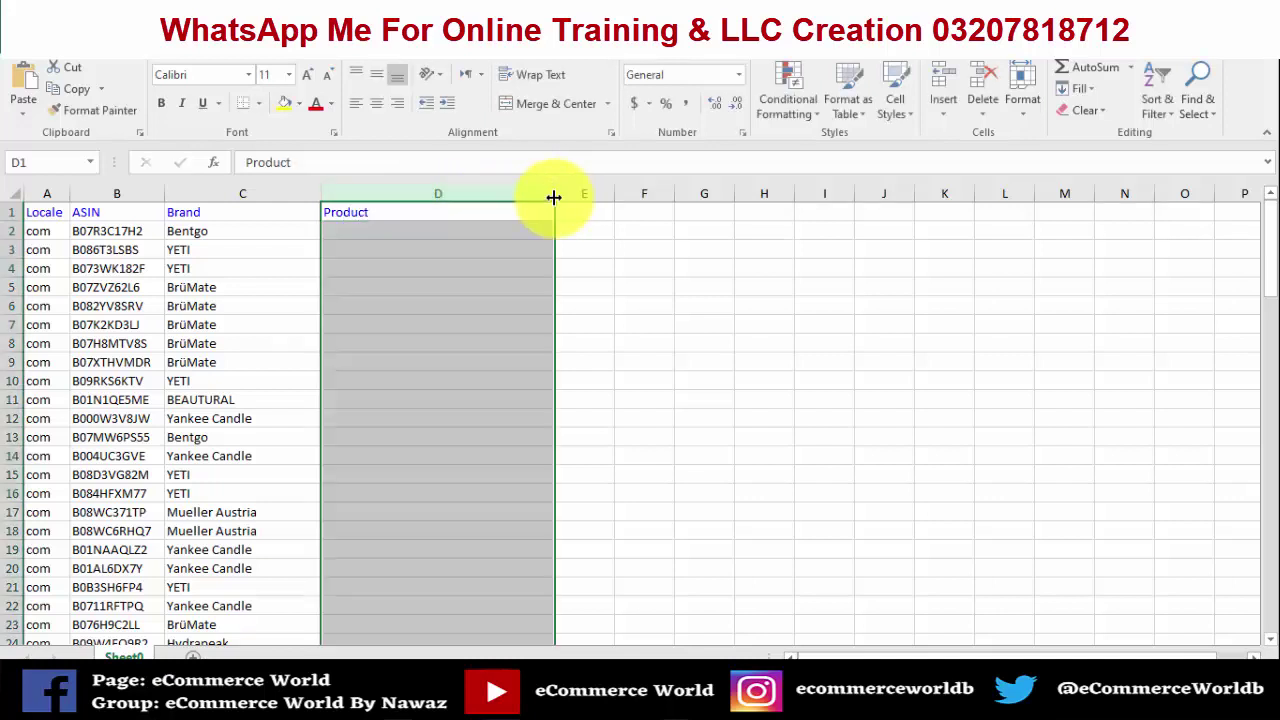
pyautogui.moveTo(554, 196)
pyautogui.mouseDown()
pyautogui.moveTo(383, 194)
pyautogui.moveTo(580, 194)
pyautogui.moveTo(520, 270)
pyautogui.mouseUp()
pyautogui.click(520, 208)
pyautogui.write('Website')
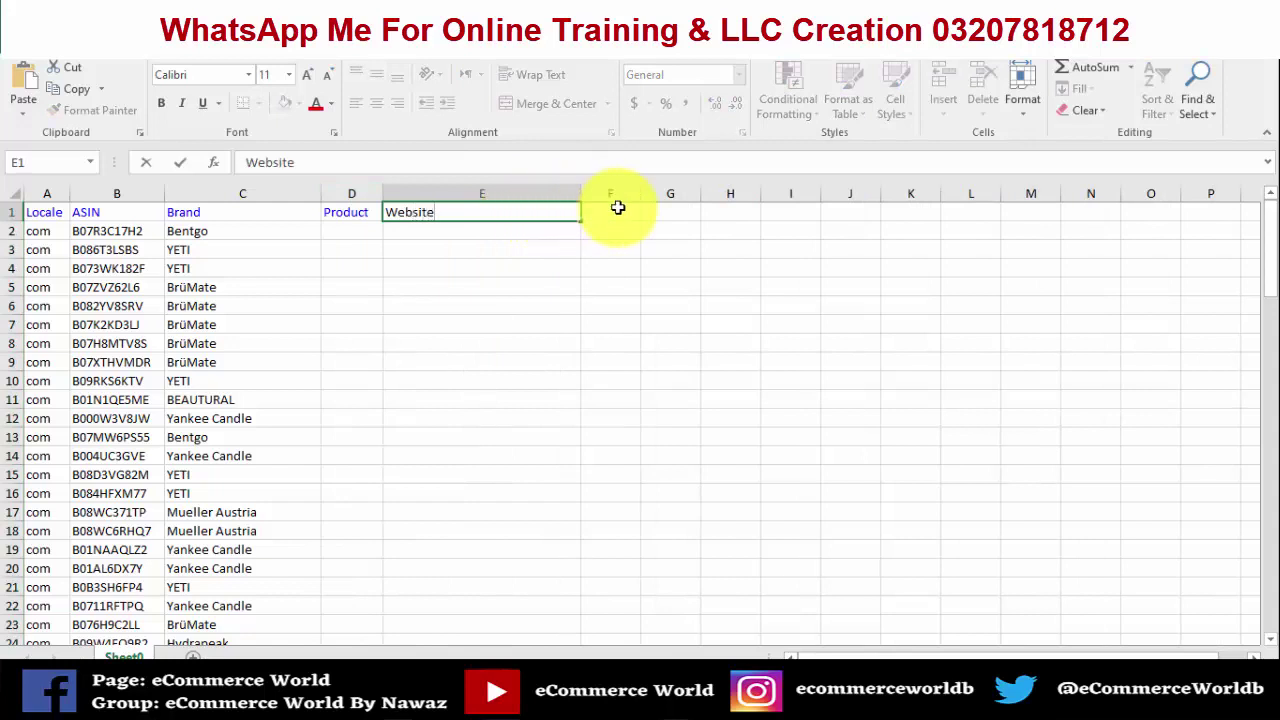
pyautogui.click(614, 208)
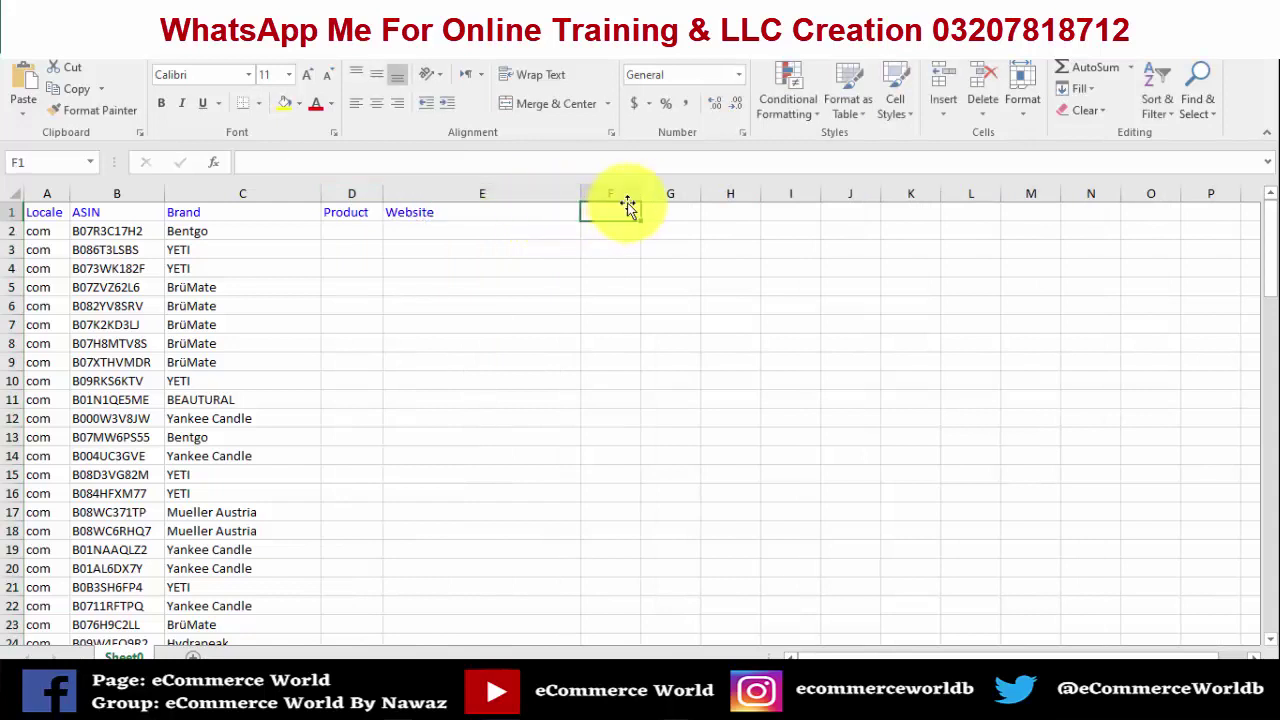
# Add Email, Phone Number and Form headings in F1–H1, widening columns F, G and I, and begin I1.
pyautogui.moveTo(641, 193); pyautogui.dragTo(755, 193)
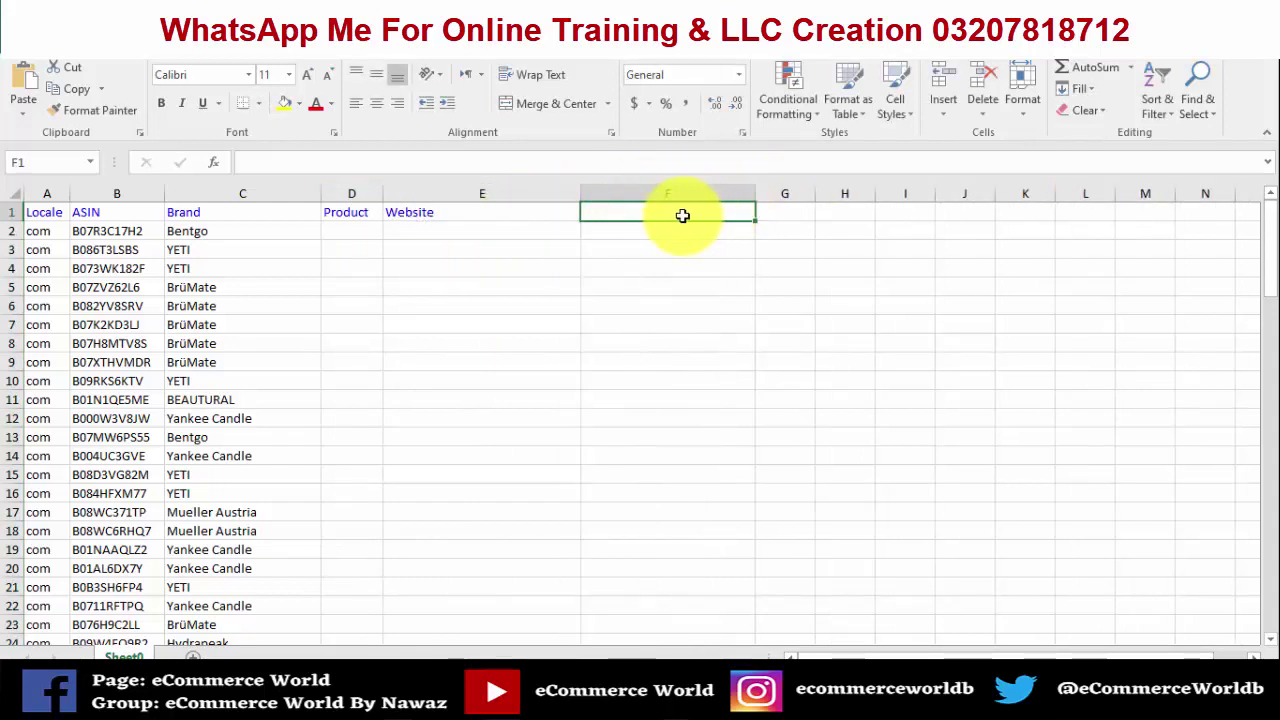
pyautogui.write('P')
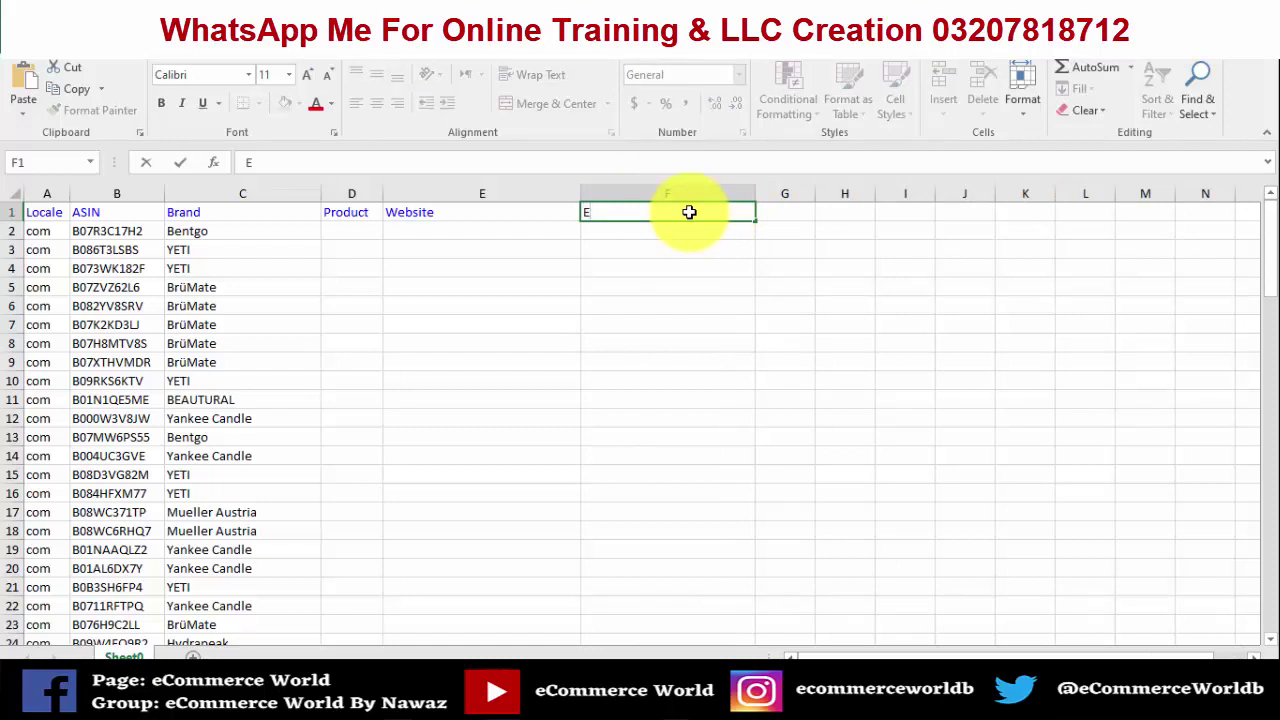
pyautogui.click(810, 252)
pyautogui.click(789, 213)
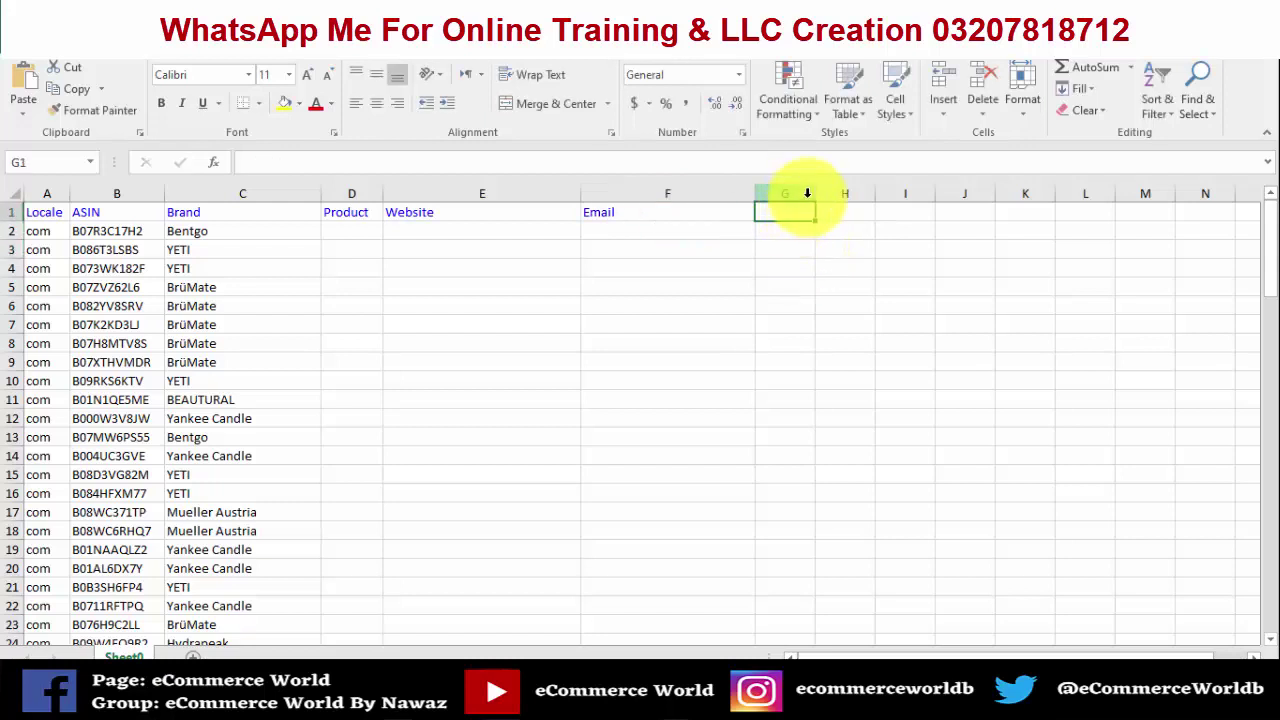
pyautogui.moveTo(817, 193); pyautogui.dragTo(938, 193)
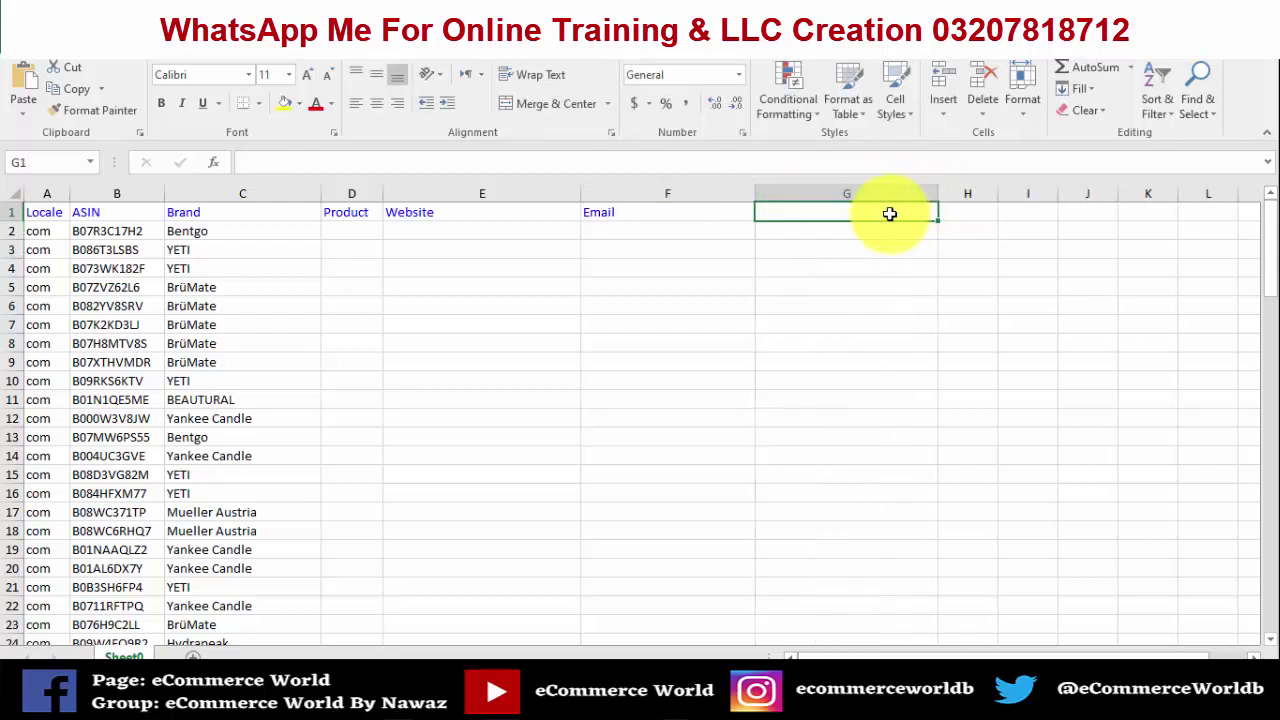
pyautogui.write('Phone Number')
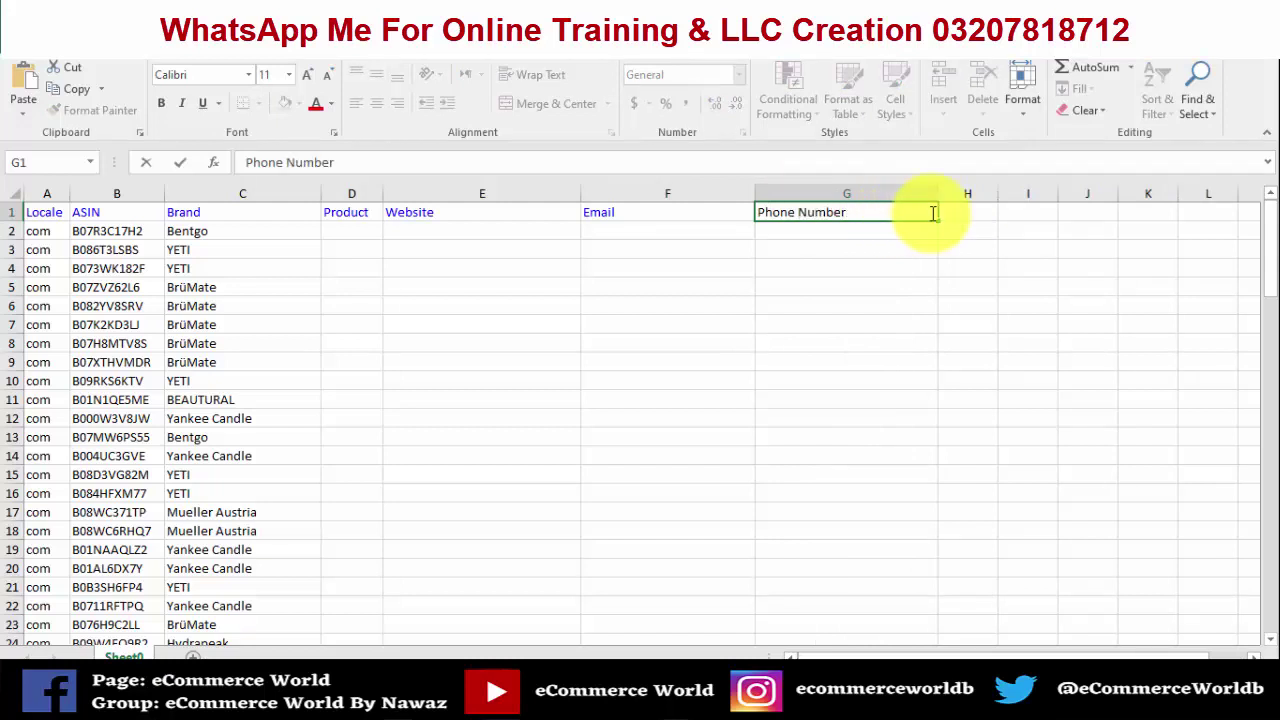
pyautogui.click(964, 212)
pyautogui.write('Form')
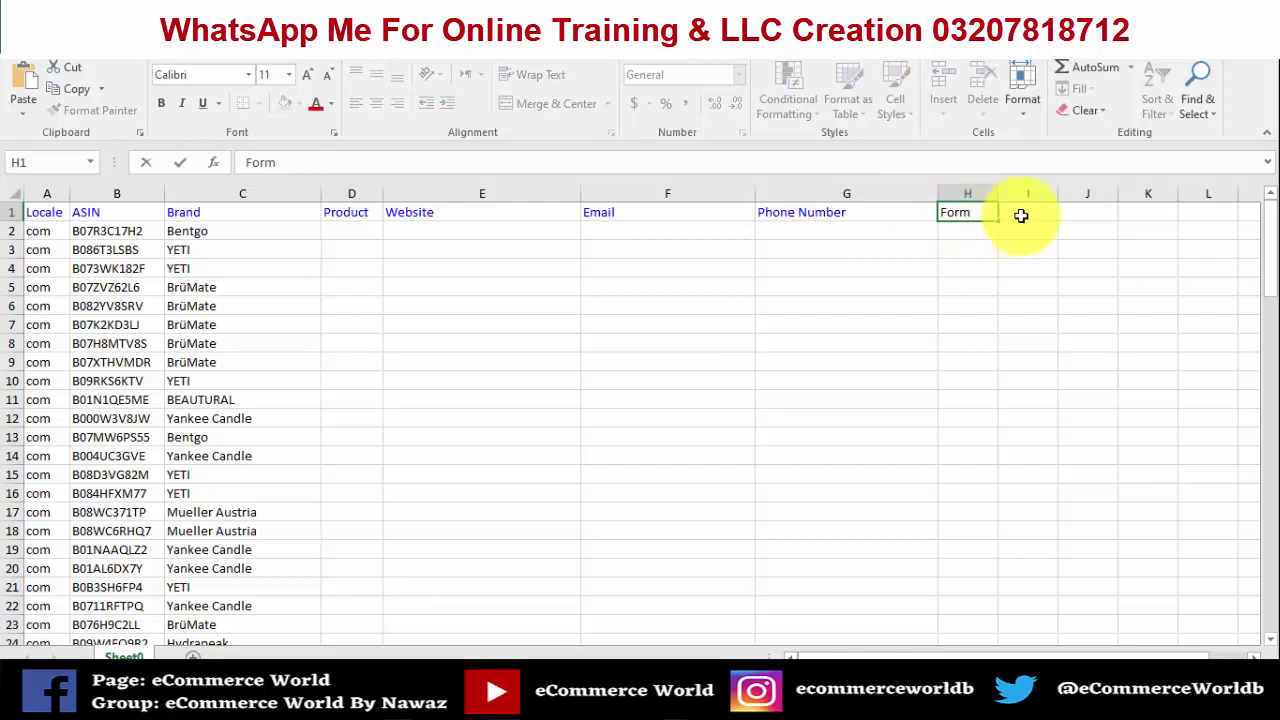
pyautogui.click(1020, 213)
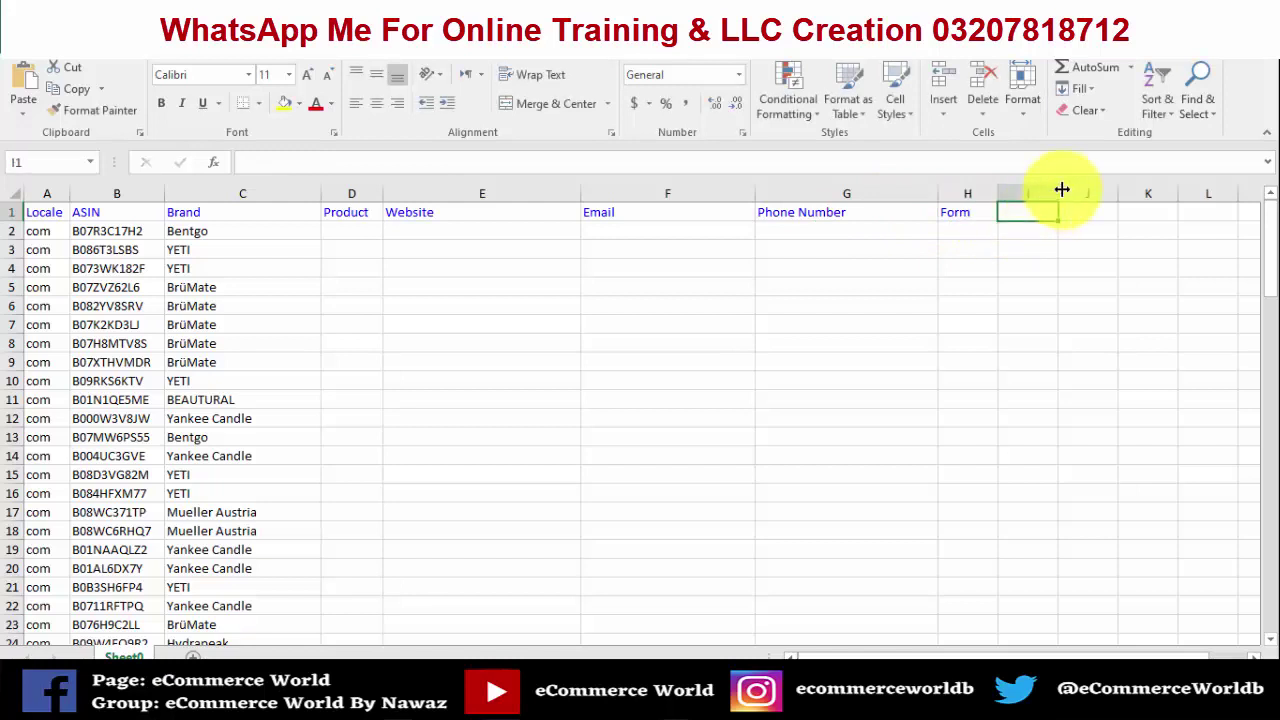
pyautogui.moveTo(1059, 189); pyautogui.dragTo(1214, 190)
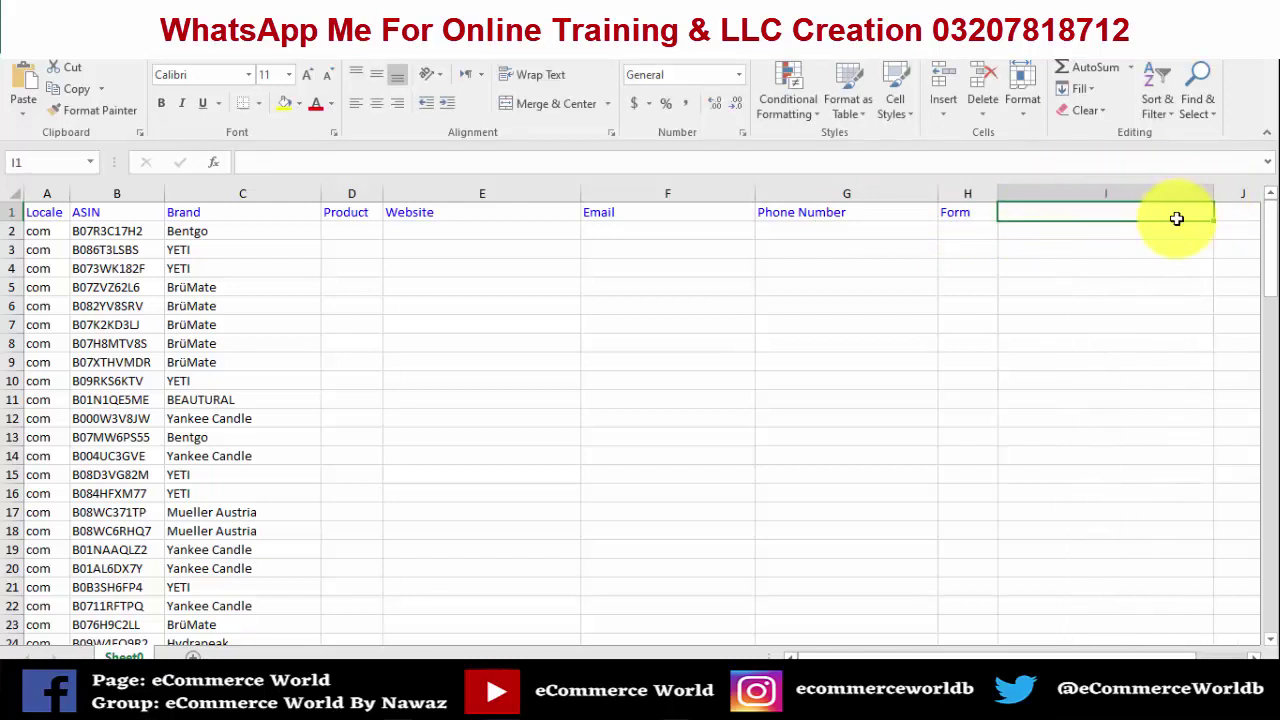
pyautogui.write('Dis')
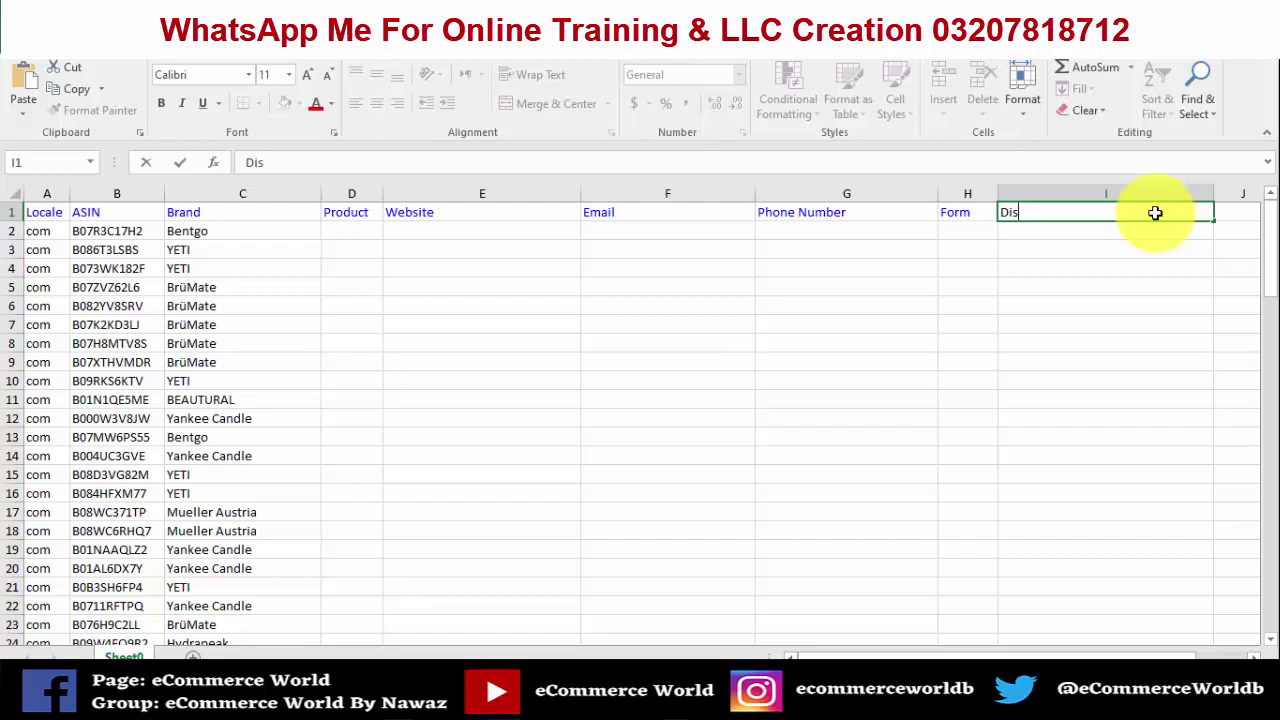
# Complete the Distributor heading in I1 and add Wholeseller in J1.
pyautogui.click(251, 231)
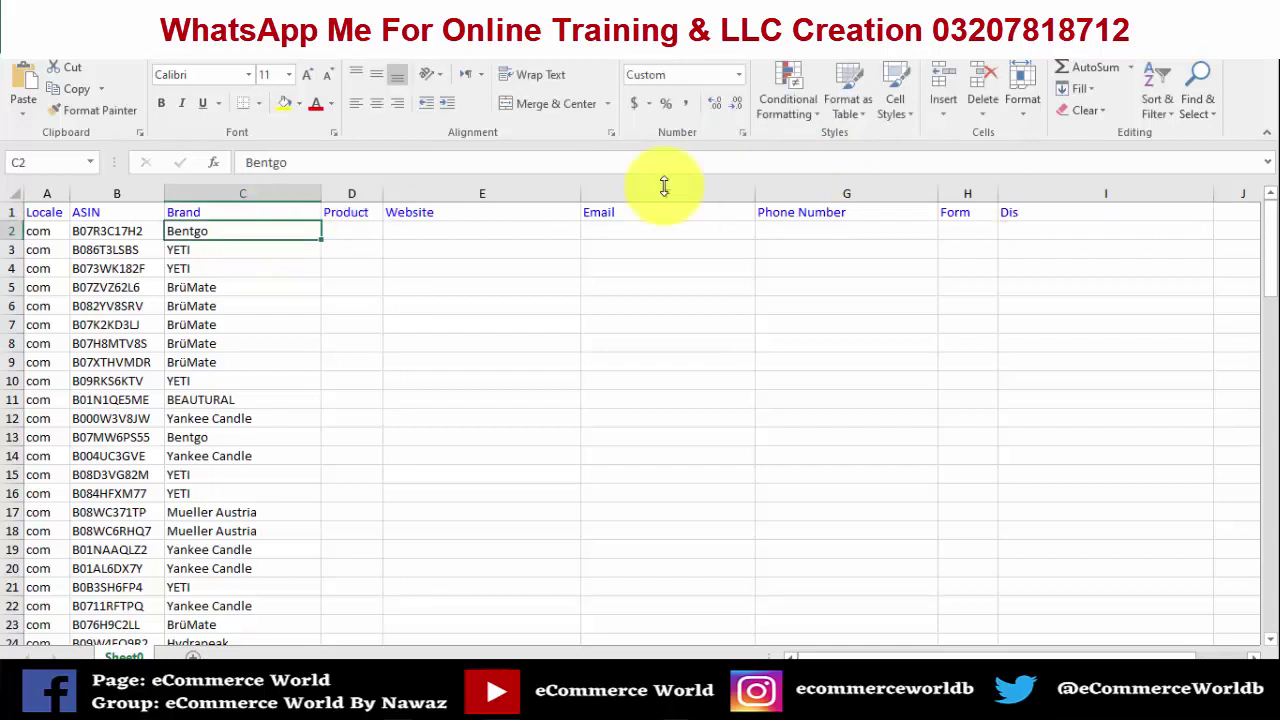
pyautogui.click(1066, 217)
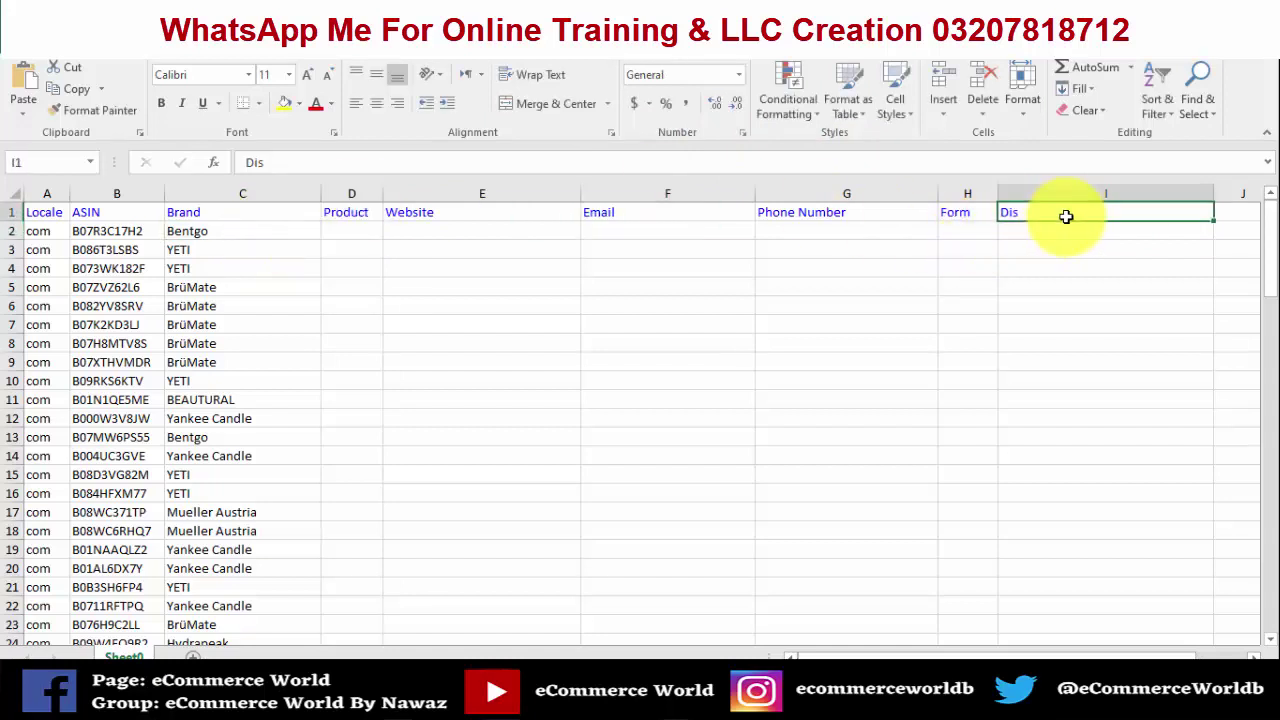
pyautogui.write('Distributor')
pyautogui.click(1216, 212)
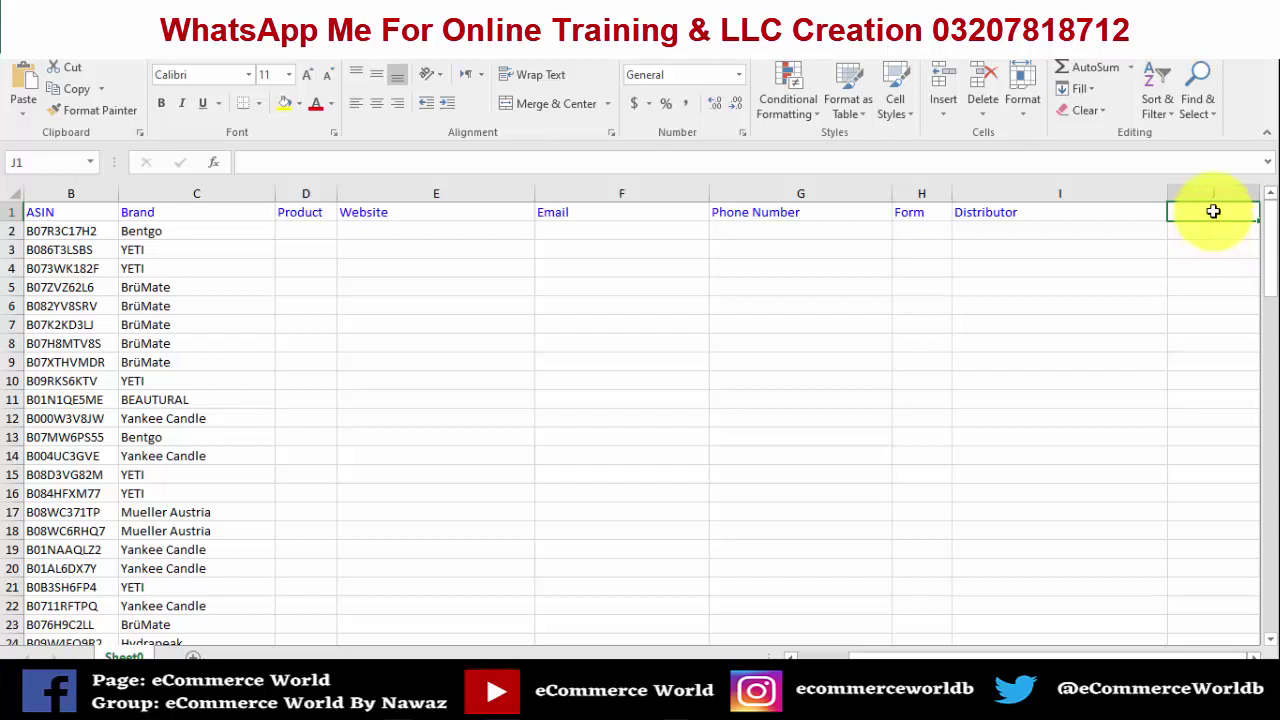
pyautogui.write('Wholeseller')
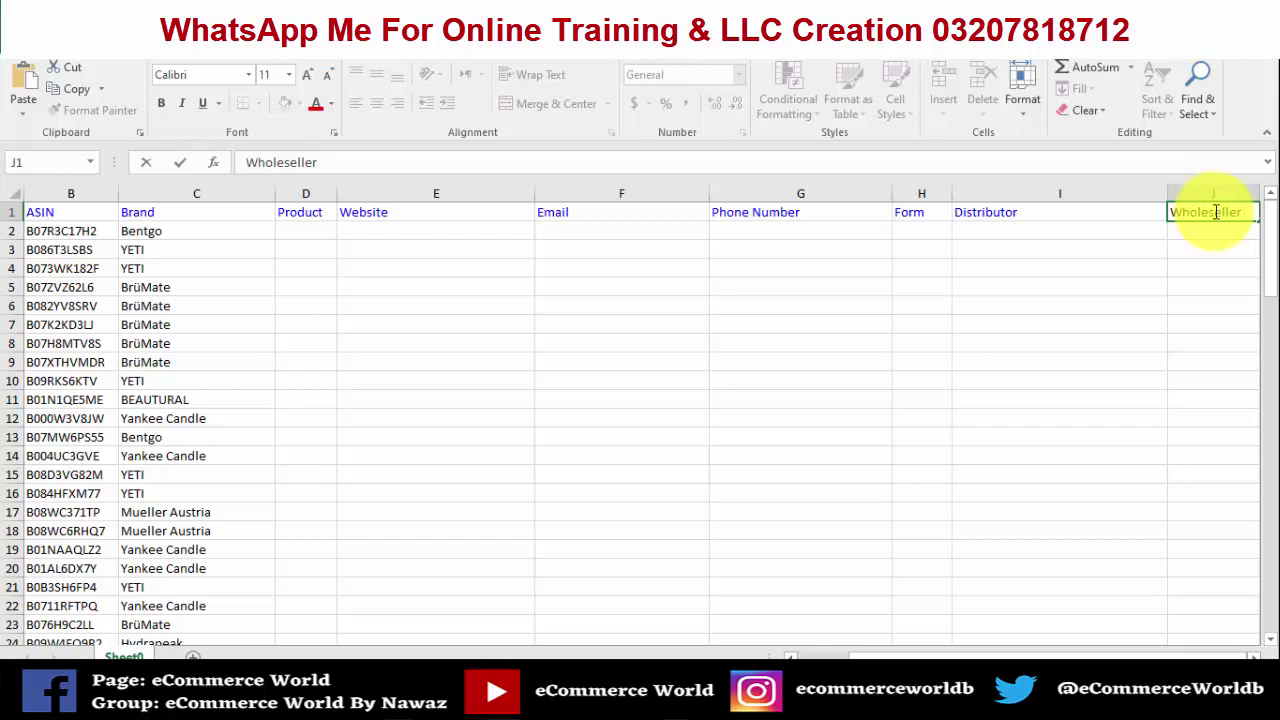
pyautogui.click(1211, 251)
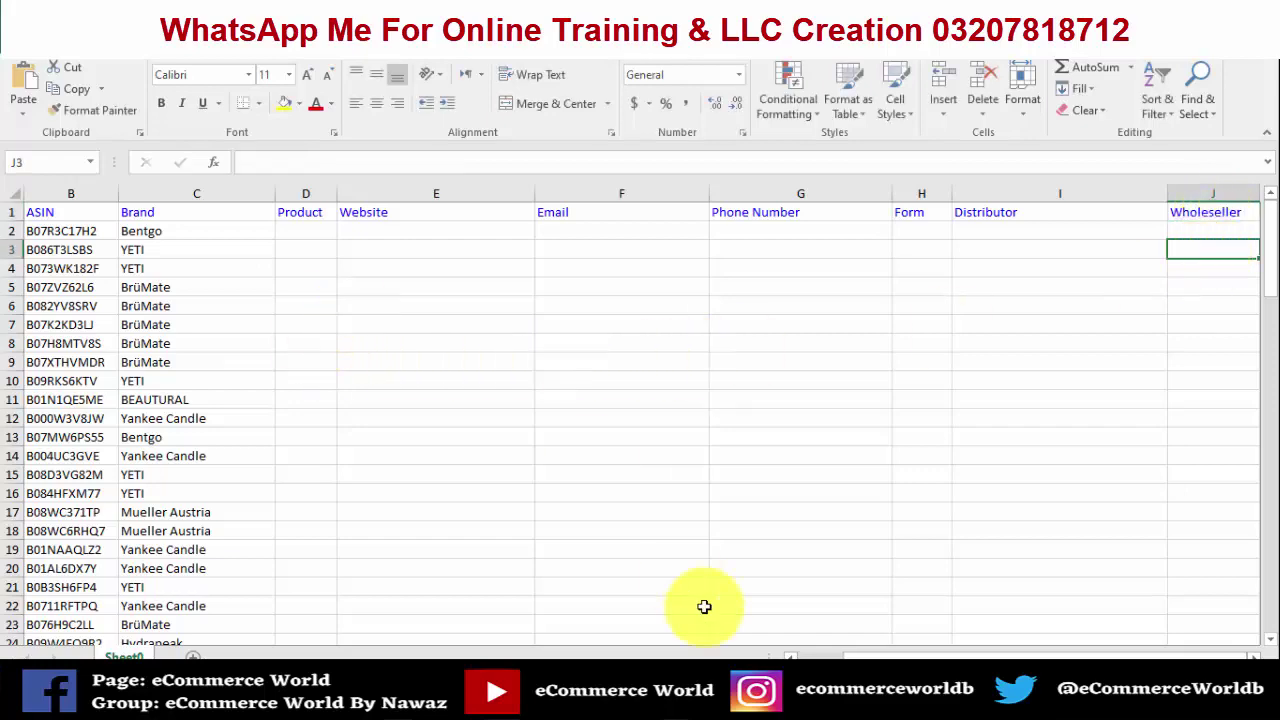
# Select Bentgo in C2 and switch back to the Keepa product table.
pyautogui.keyDown('ctrl'); pyautogui.scroll(-2, 985, 634); pyautogui.keyUp('ctrl')
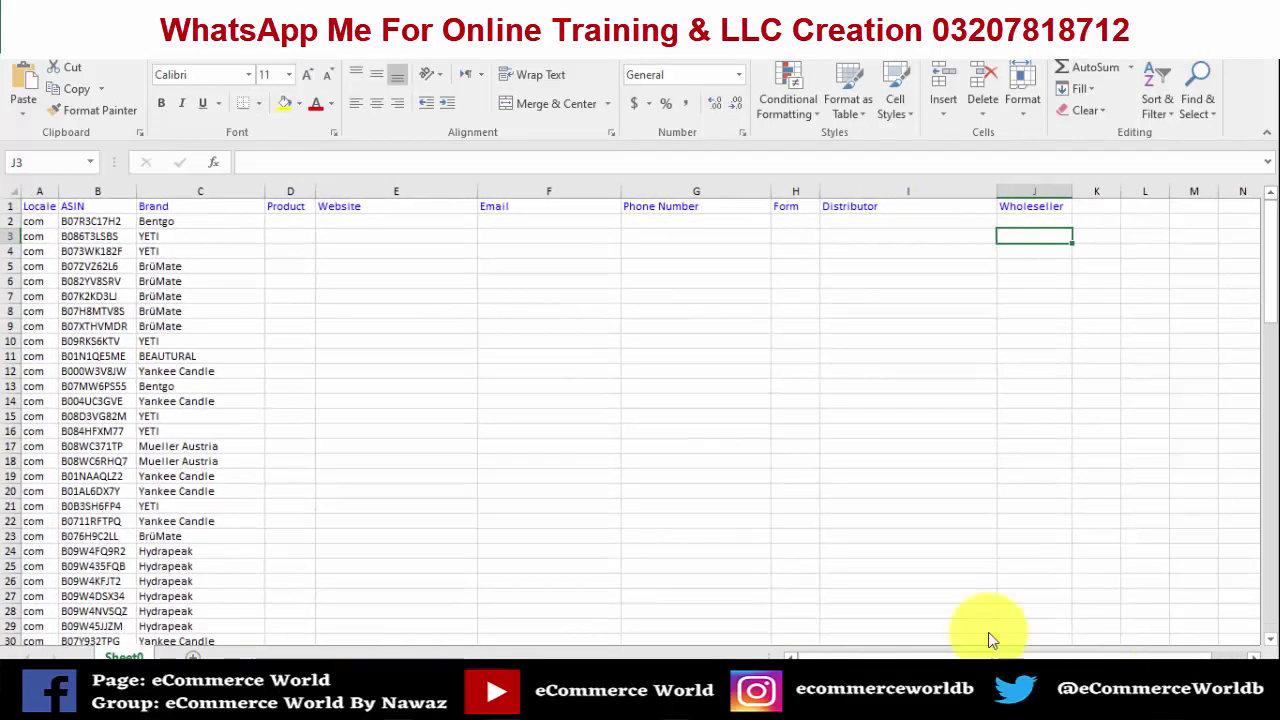
pyautogui.click(170, 222)
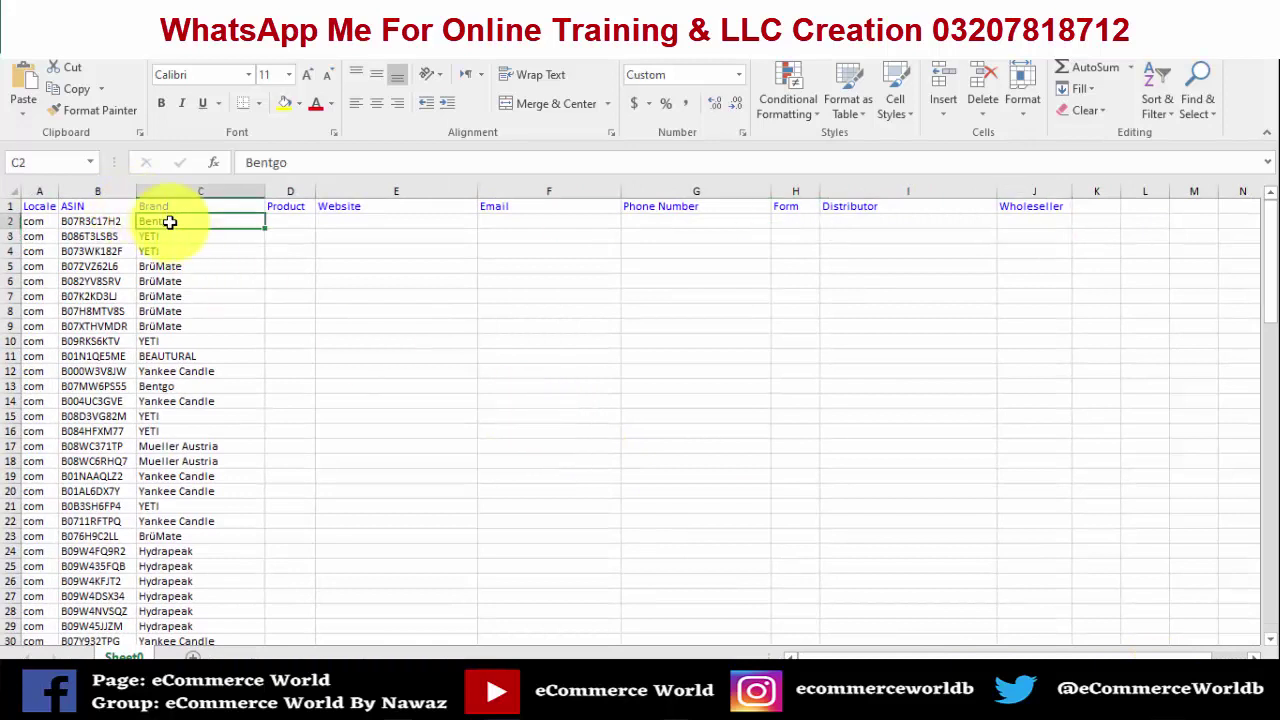
pyautogui.click(620, 695)
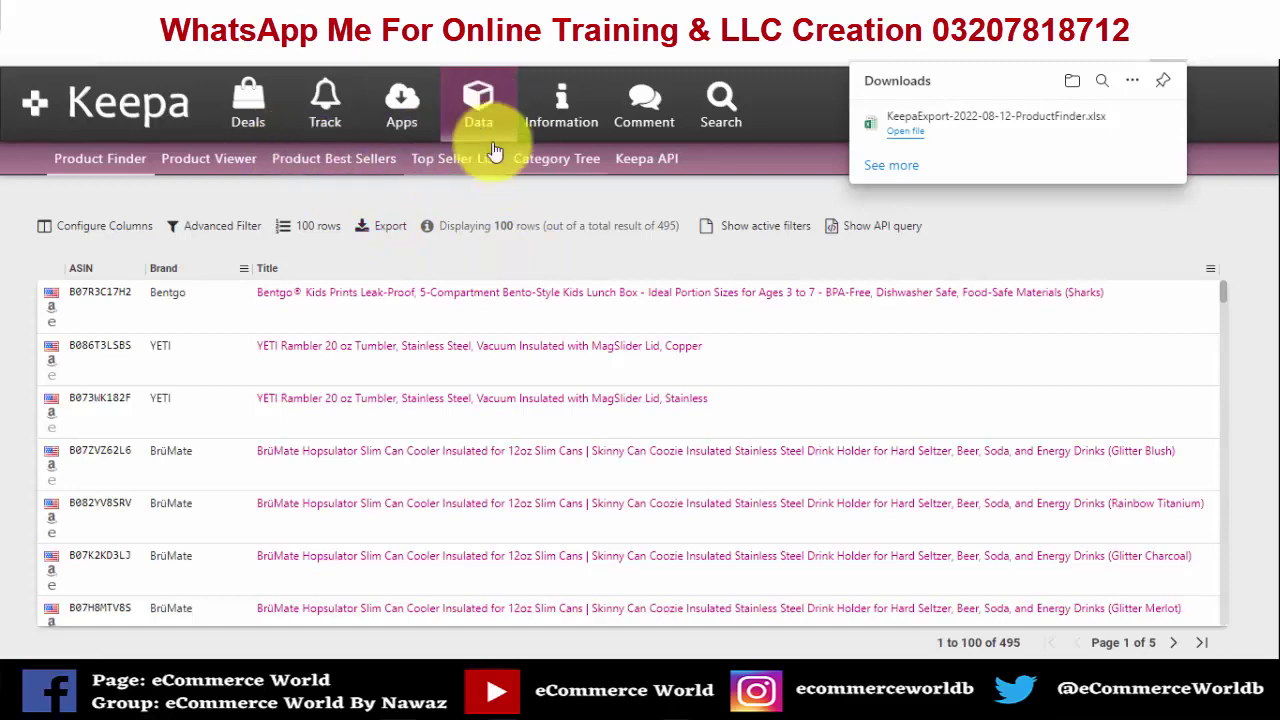
# Open Keepa's Product Finder from the Data section.
pyautogui.click(122, 159)
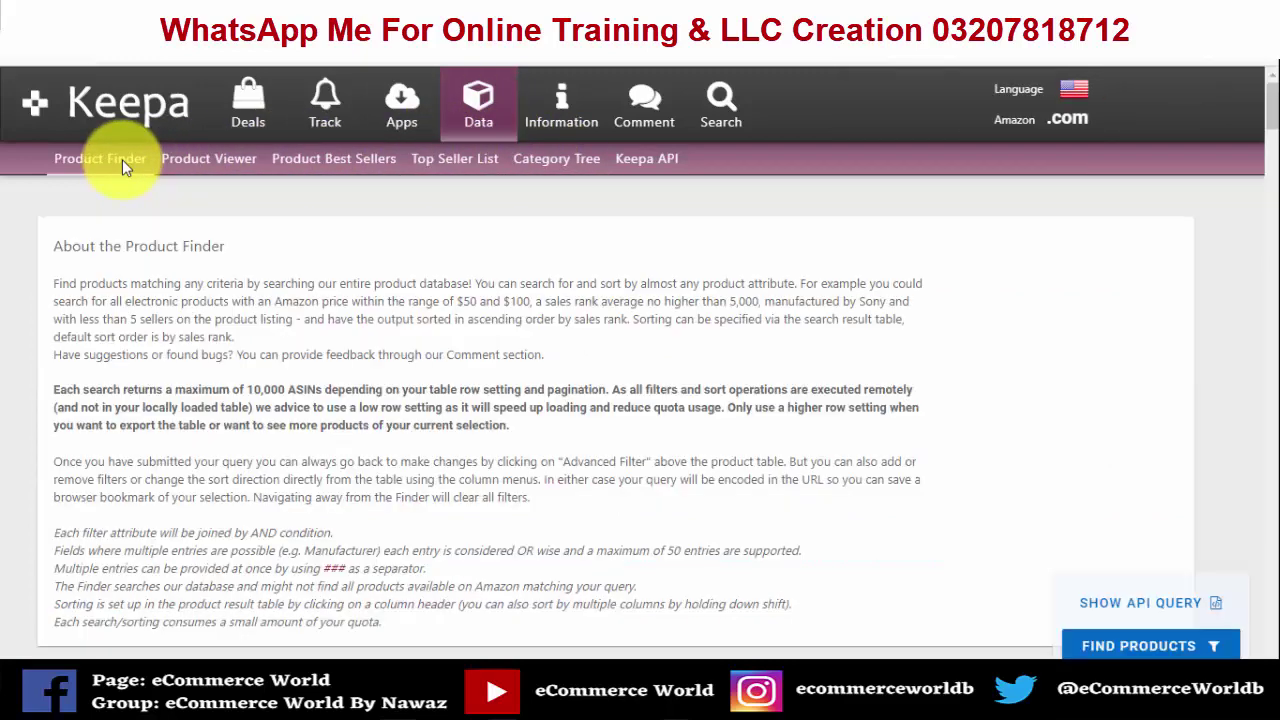
pyautogui.click(126, 100)
pyautogui.click(472, 117)
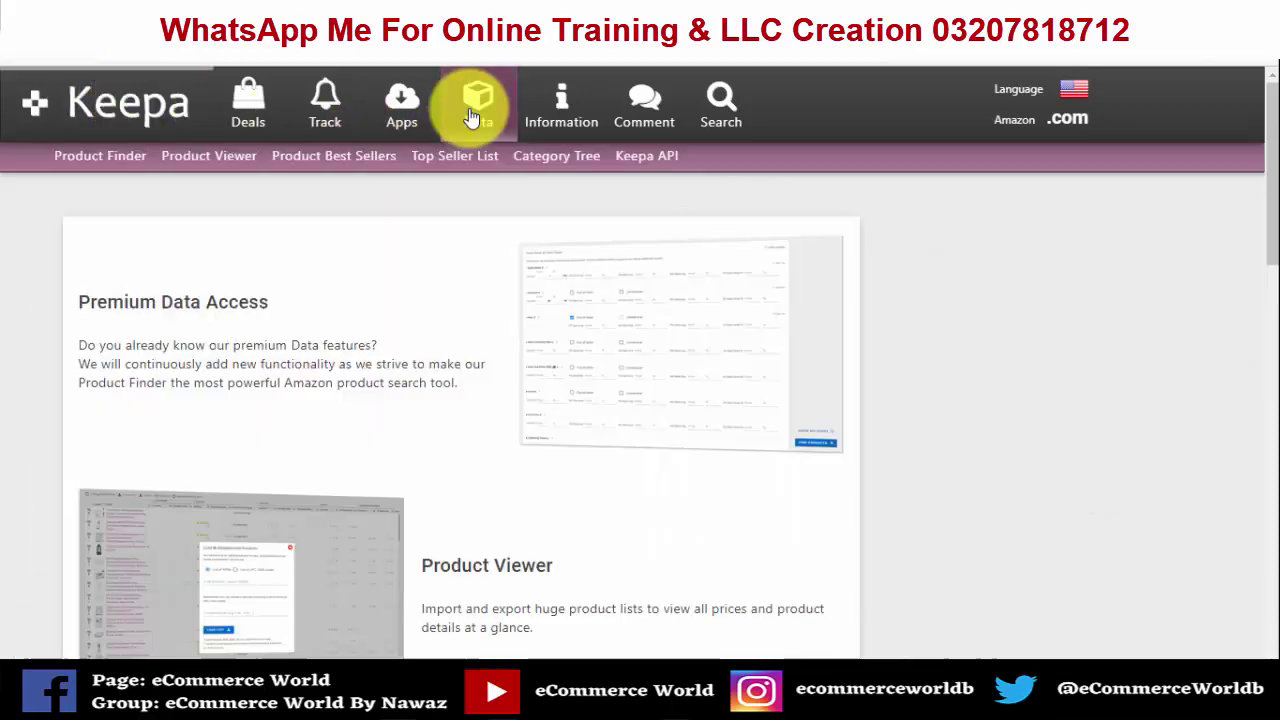
pyautogui.click(111, 161)
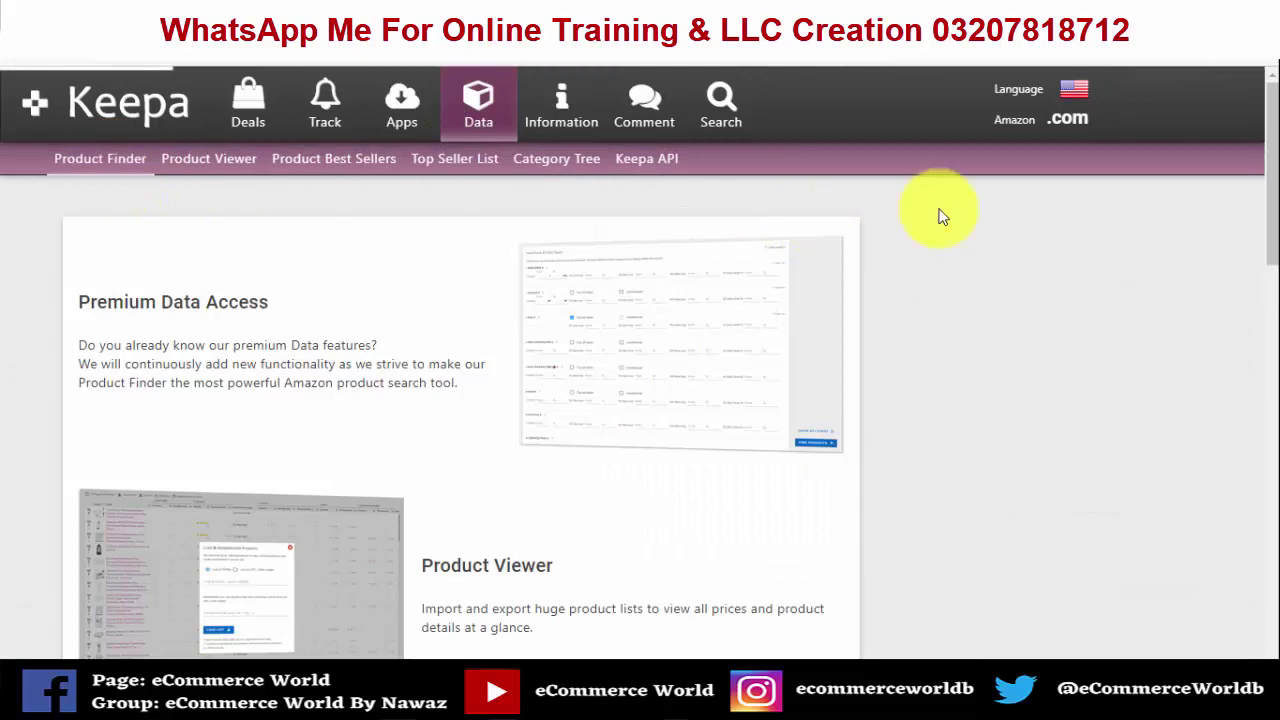
# Add a Brand filter for Bentgo and run Find Products, giving 340 results.
pyautogui.scroll(-3, 1268, 178)
pyautogui.scroll(-5, 1265, 178)
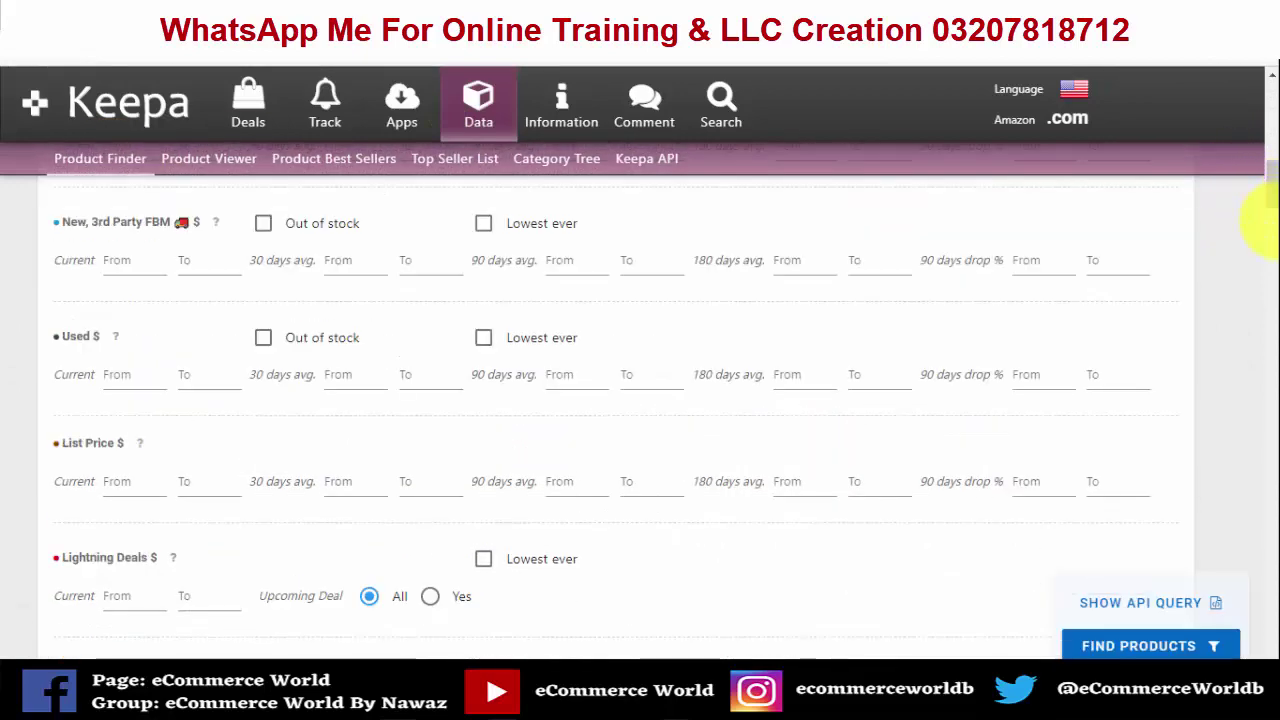
pyautogui.scroll(-5, 1260, 220)
pyautogui.scroll(-3, 1266, 214)
pyautogui.moveTo(1268, 240)
pyautogui.mouseDown()
pyautogui.moveTo(1268, 371)
pyautogui.moveTo(1266, 357)
pyautogui.mouseUp()
pyautogui.click(680, 338)
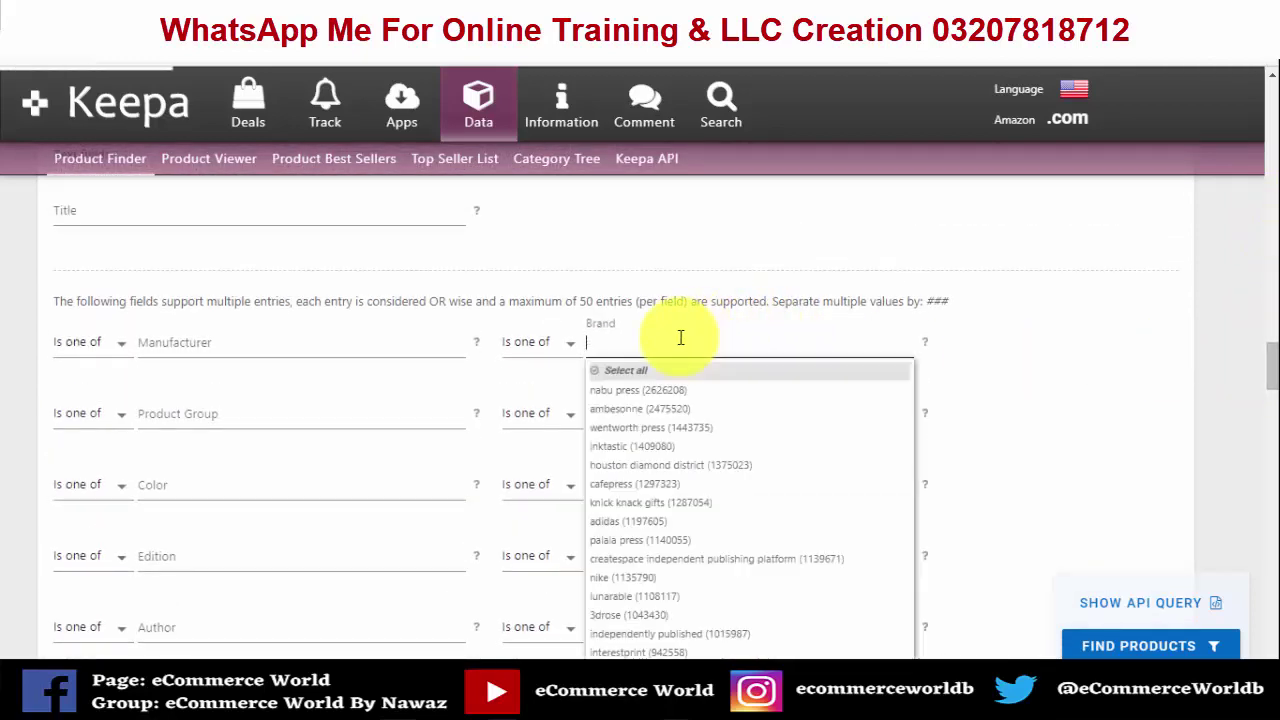
pyautogui.write('Bentgo')
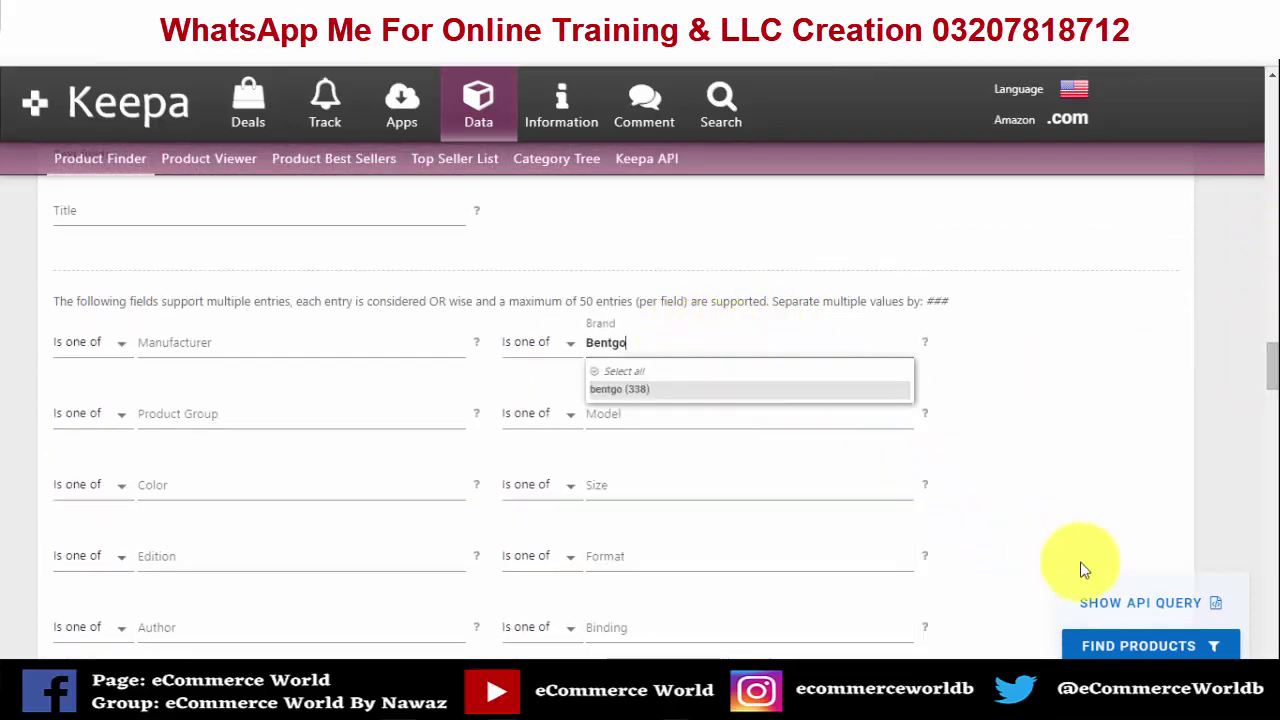
pyautogui.press('Return')
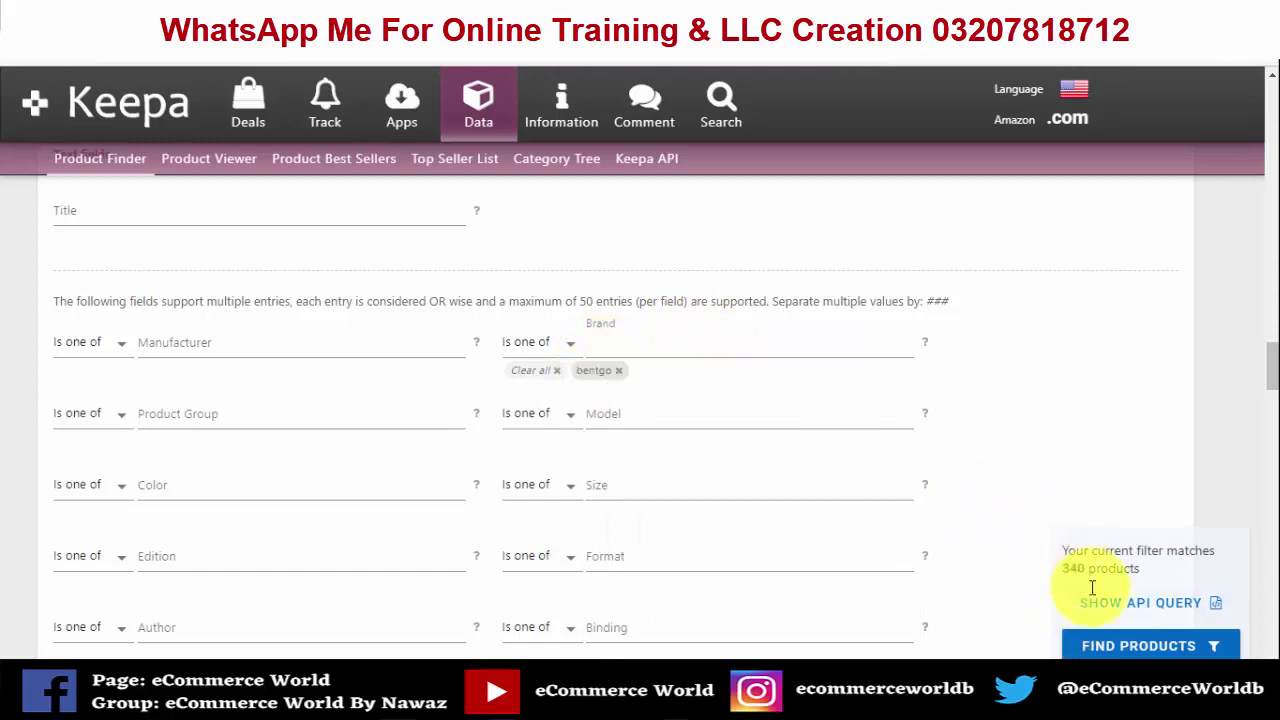
pyautogui.click(1147, 648)
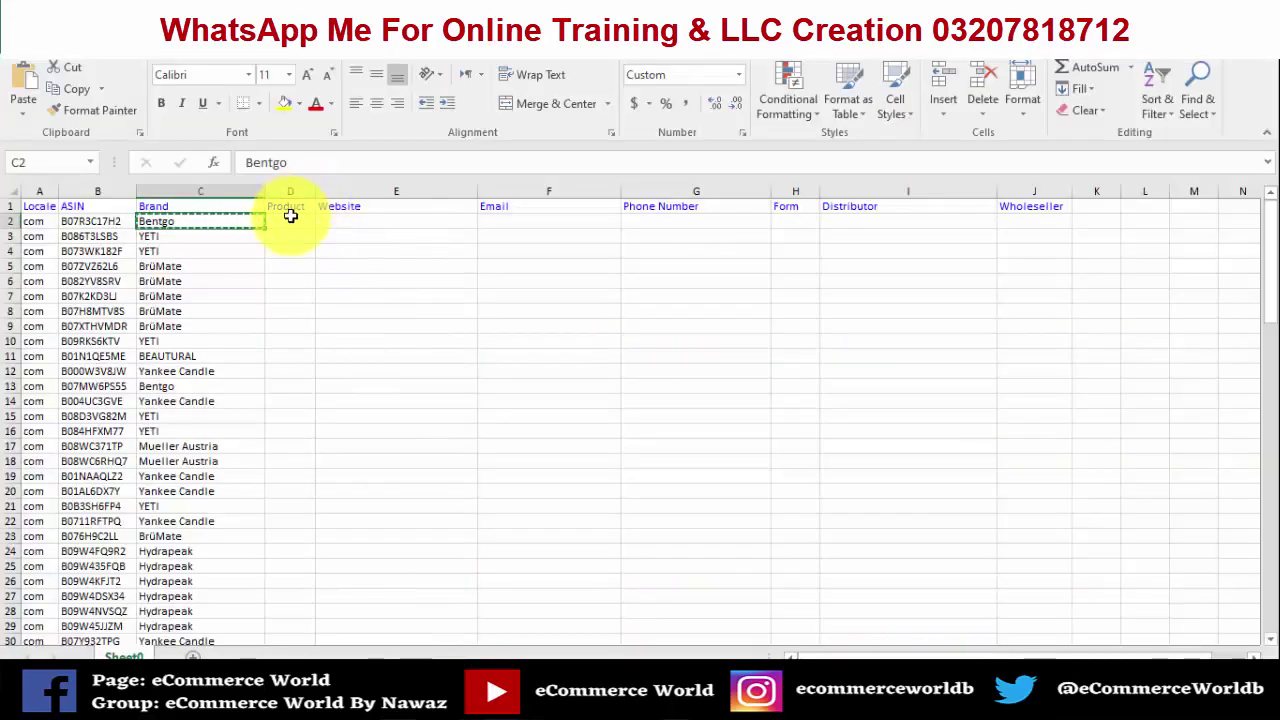
# Enter 340 in D2 as Bentgo's product count and copy the Bentgo name from C2.
pyautogui.click(290, 218)
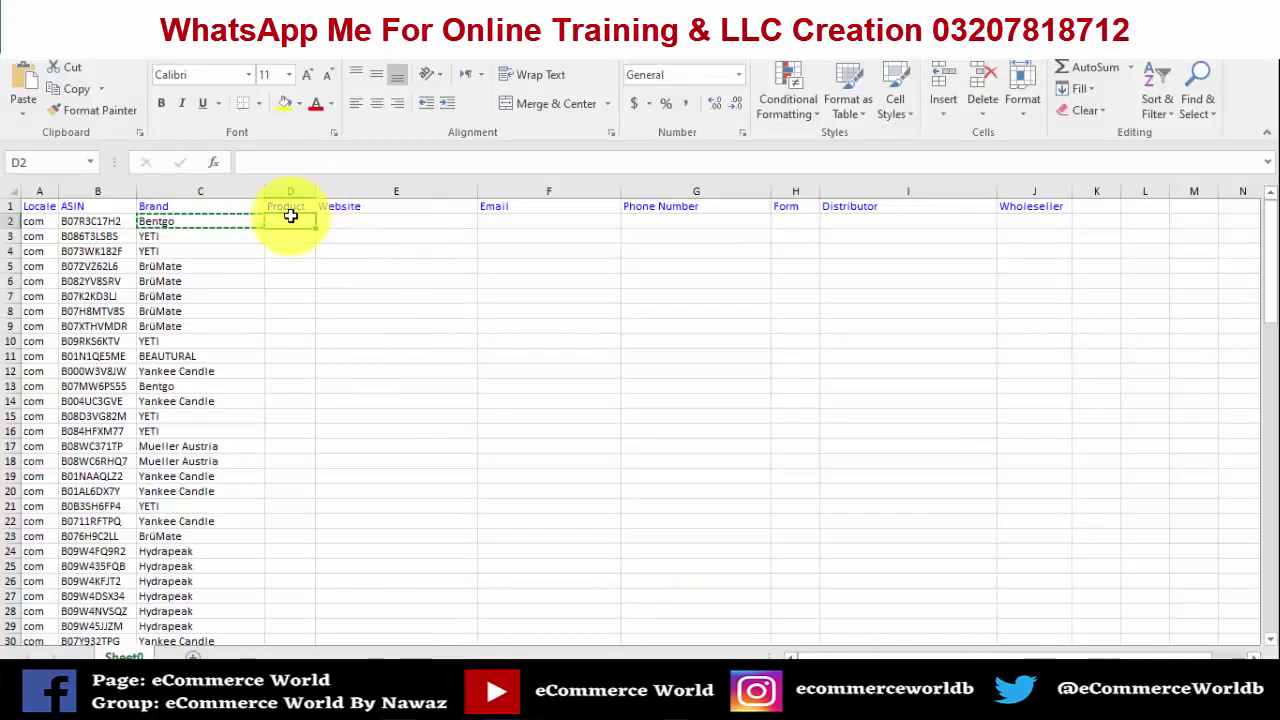
pyautogui.write('340')
pyautogui.click(362, 219)
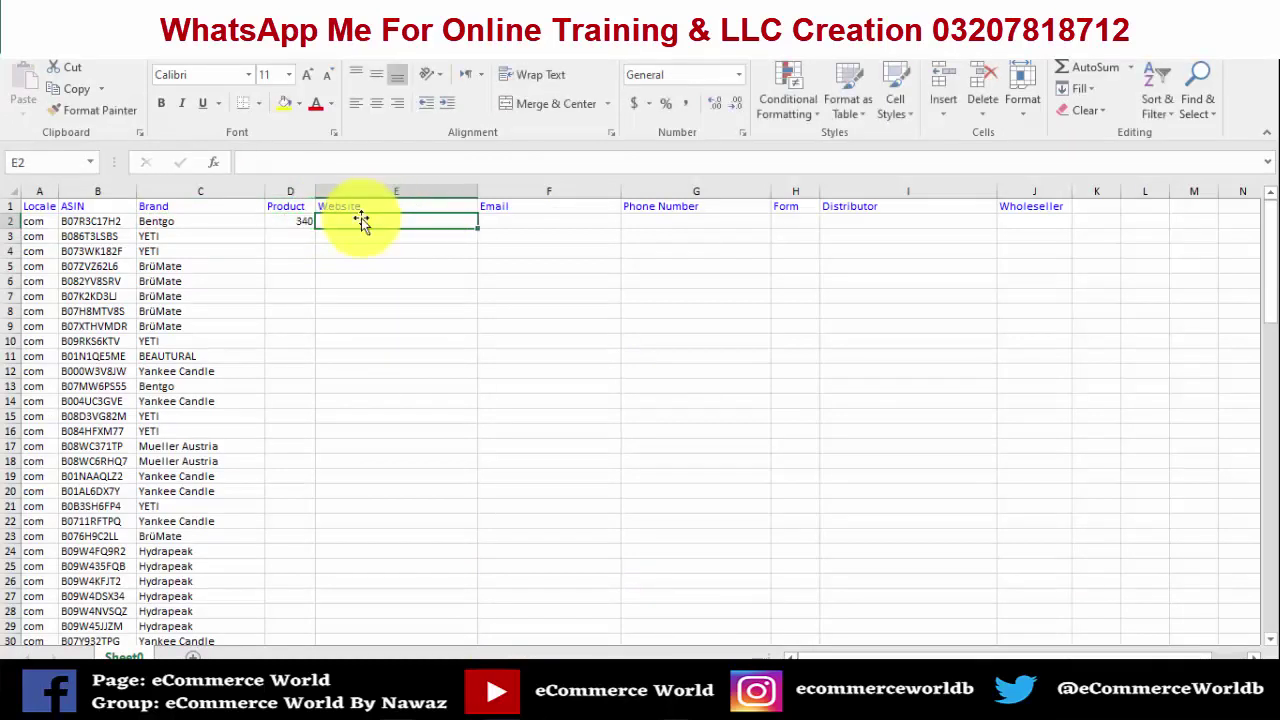
pyautogui.click(175, 218)
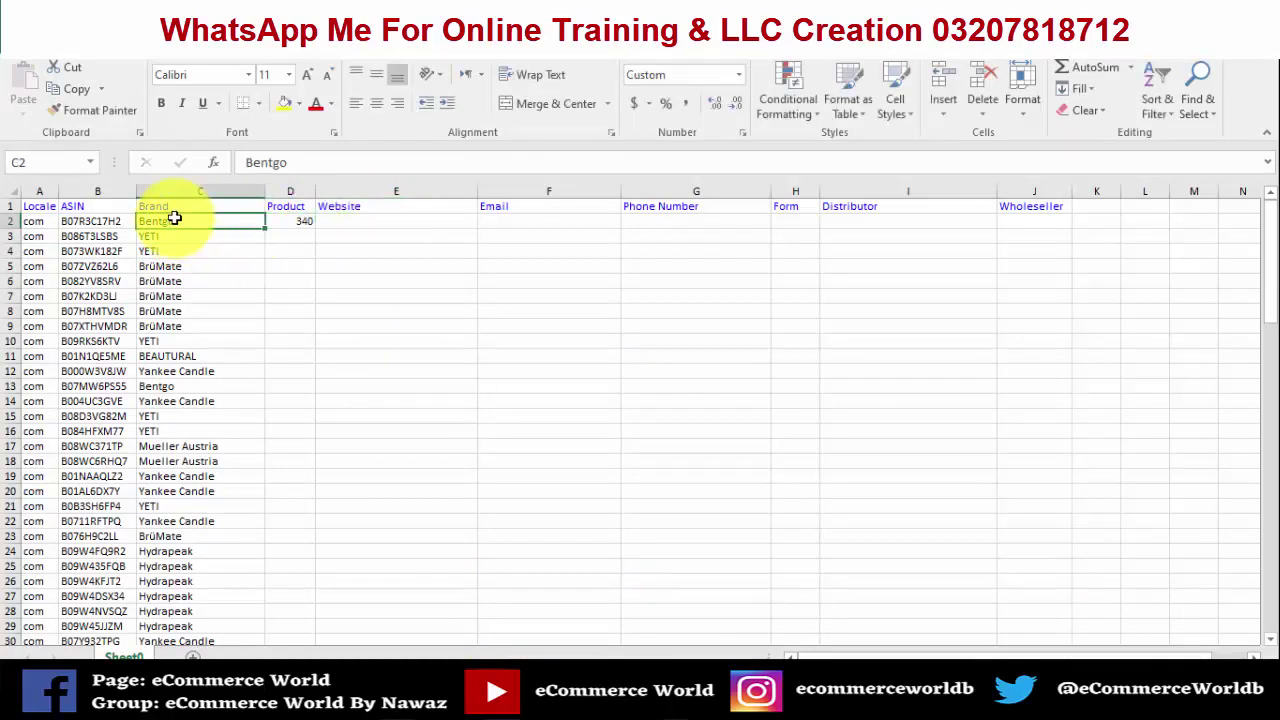
pyautogui.hotkey('alt', 'Tab')
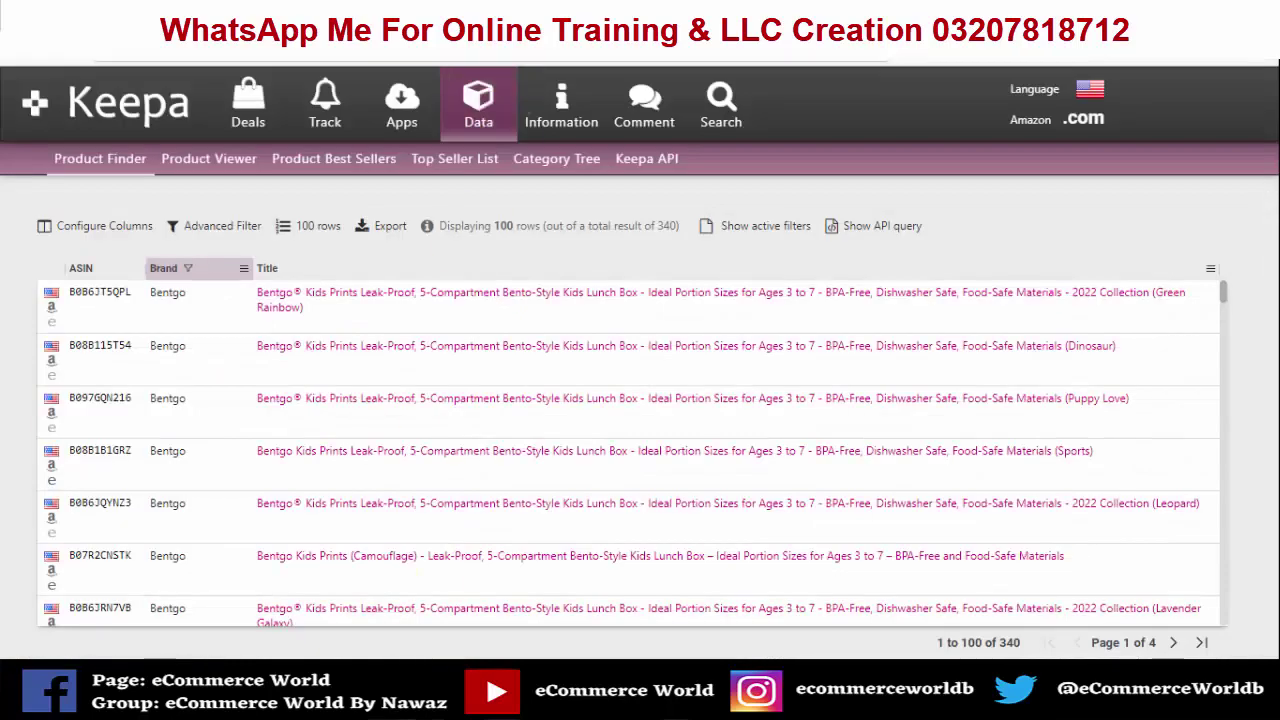
# Search Bing for Bentgo in a new tab, open bentgo.com and close its newsletter popup.
pyautogui.hotkey('ctrl', 't')
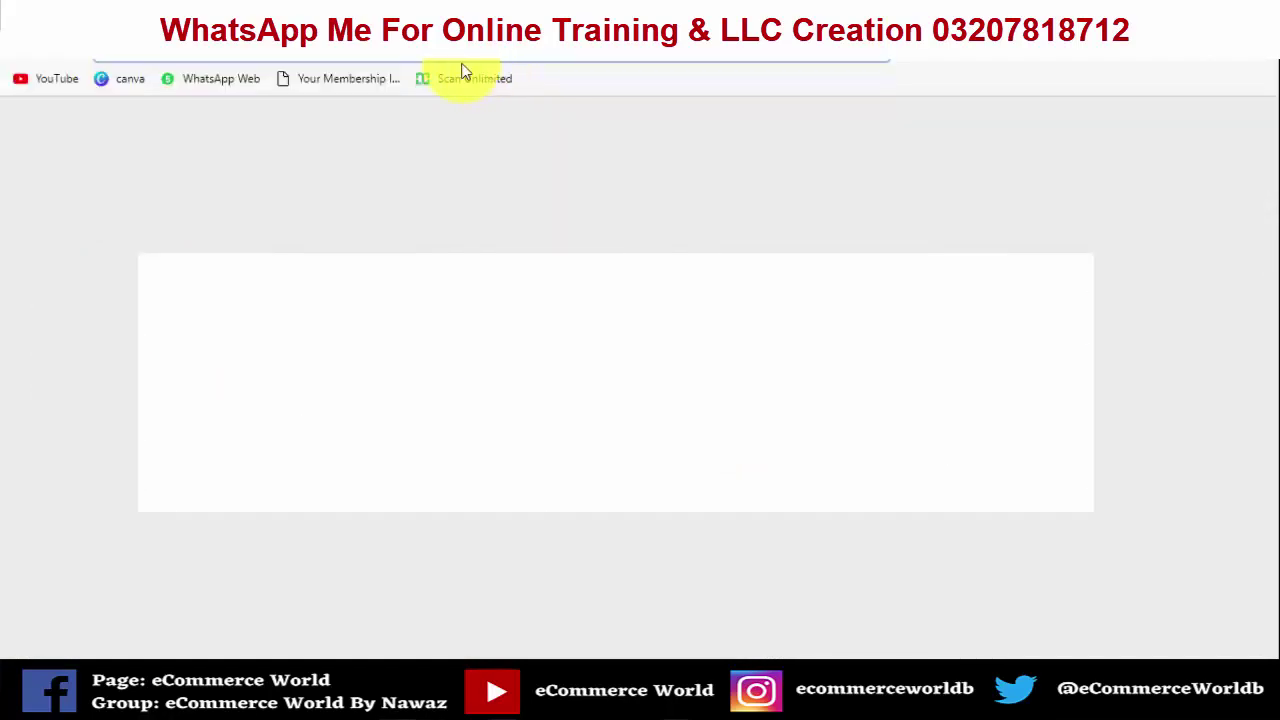
pyautogui.write('Bentgo')
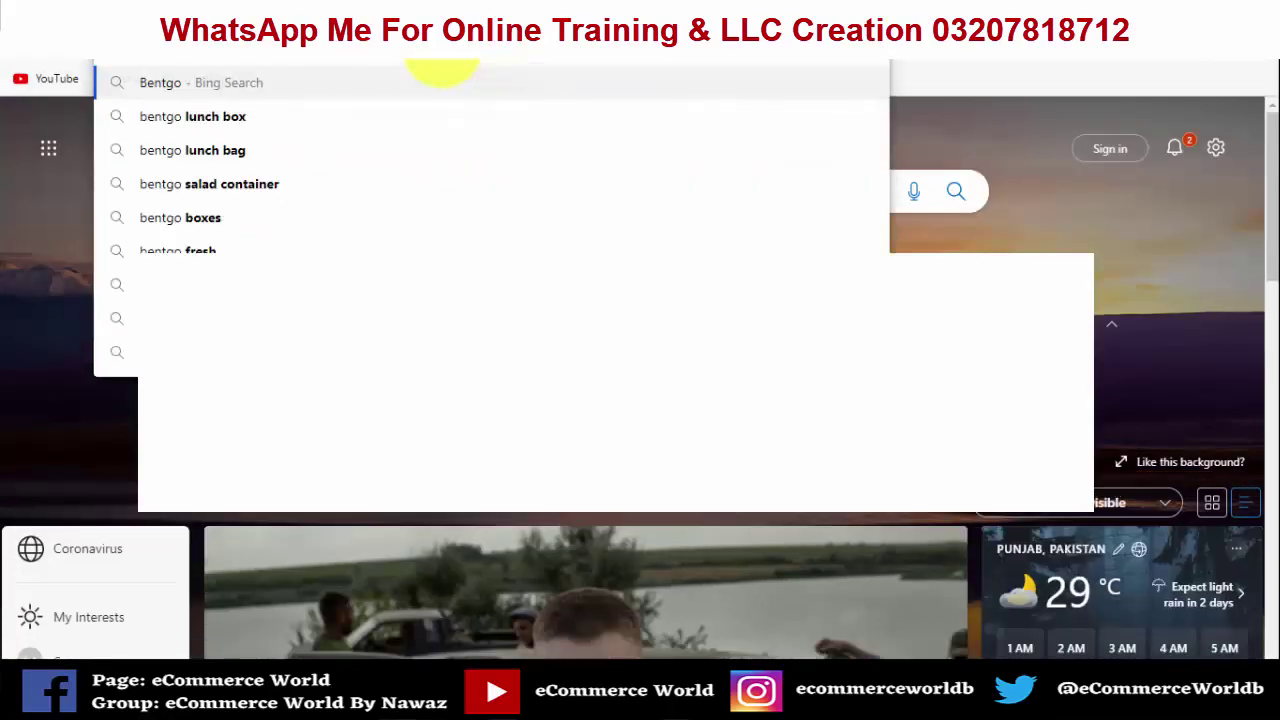
pyautogui.press('Return')
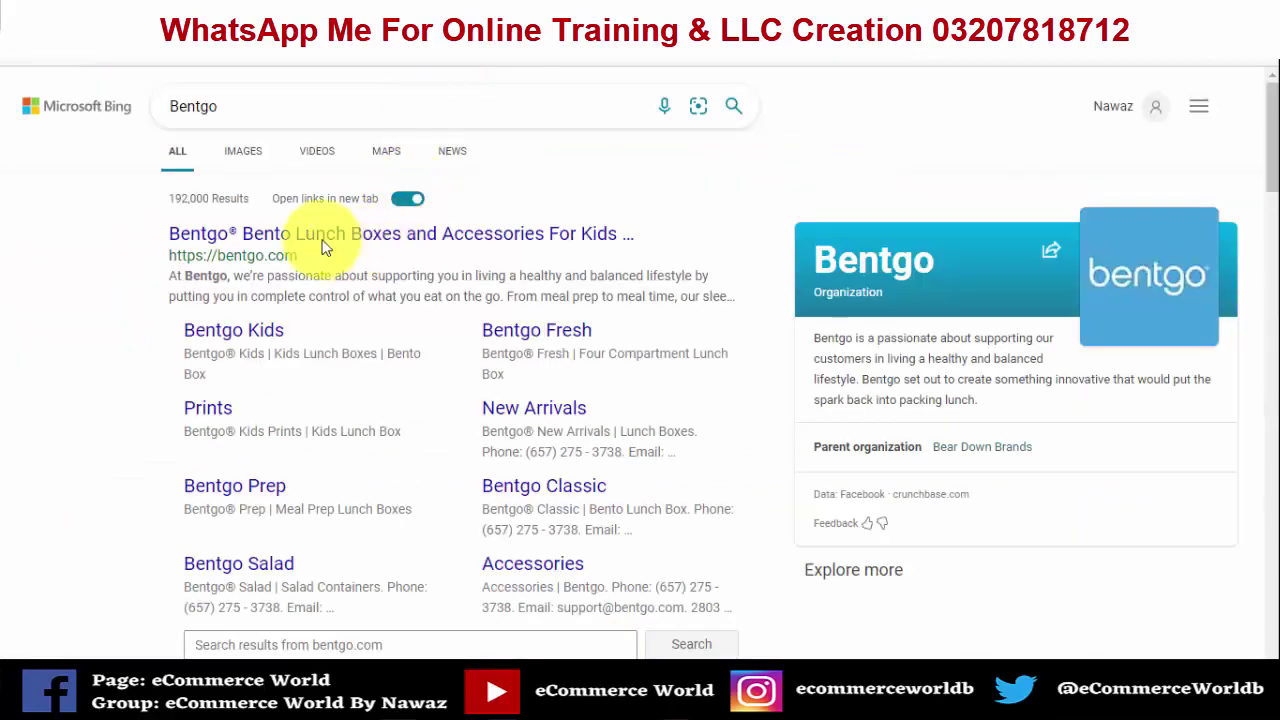
pyautogui.click(270, 240)
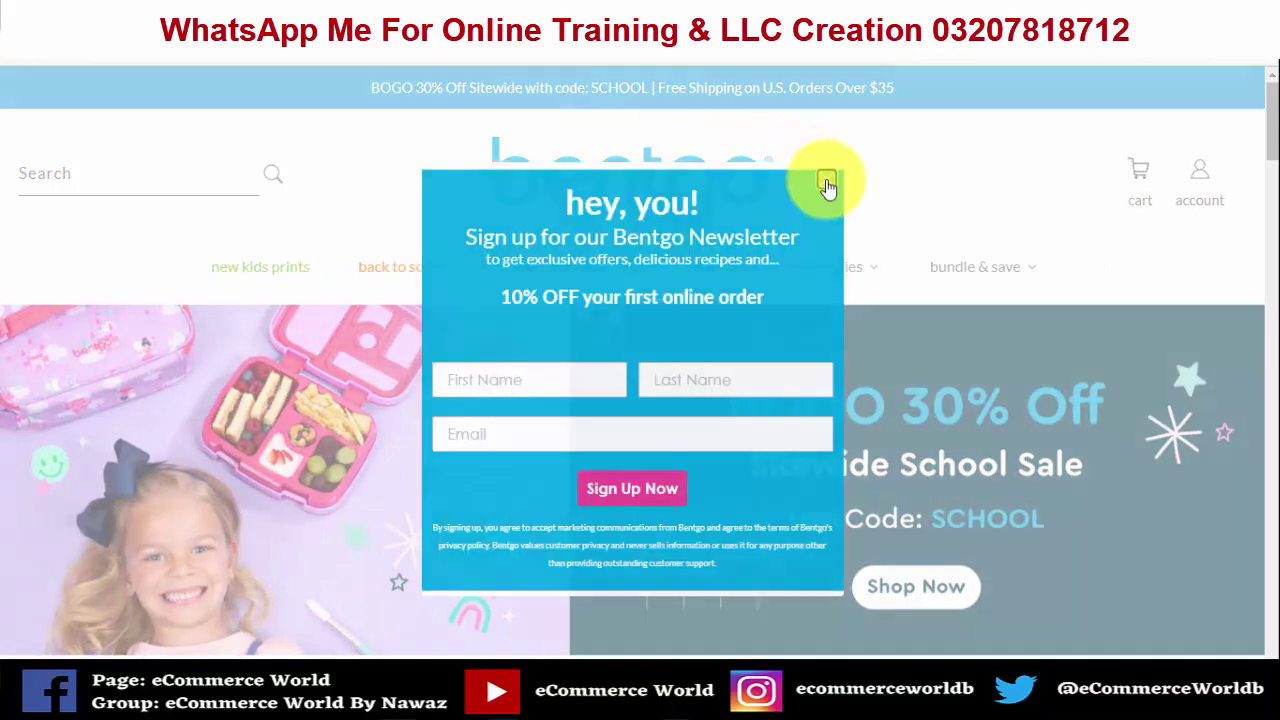
pyautogui.click(827, 183)
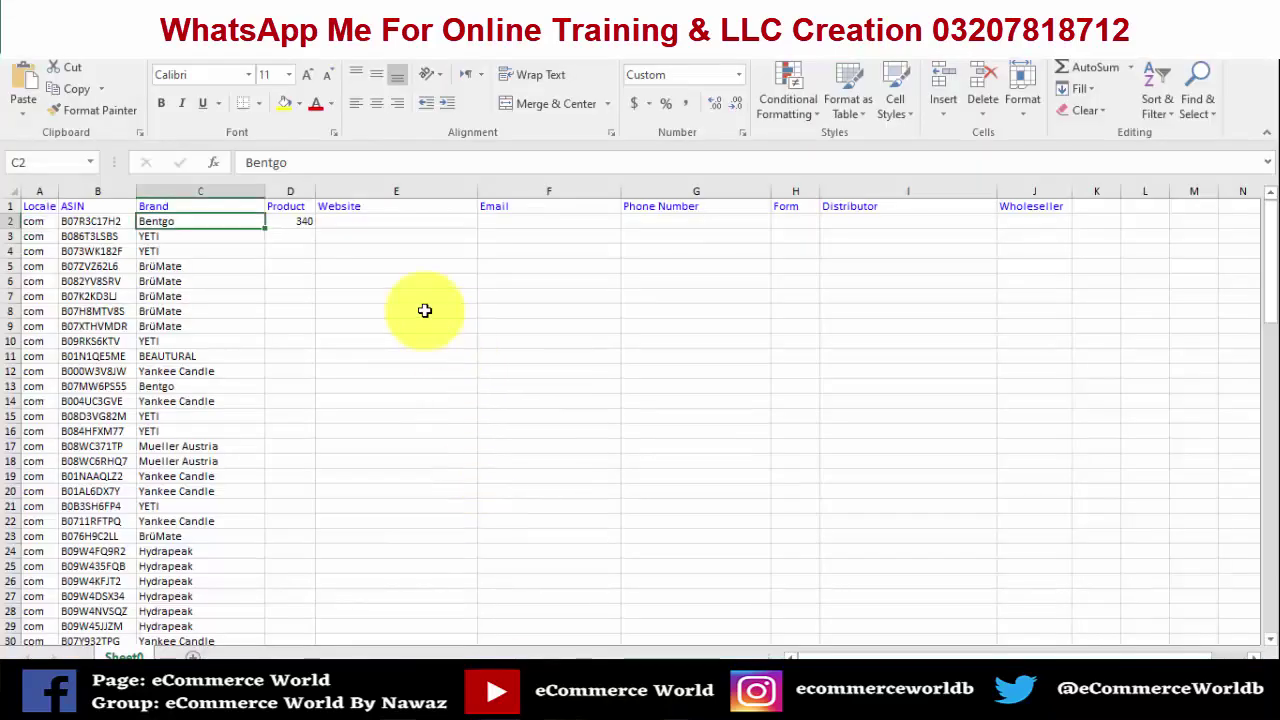
# Paste bentgo.com into Bentgo's Website cell E2, then return to the Bentgo site.
pyautogui.click(384, 220)
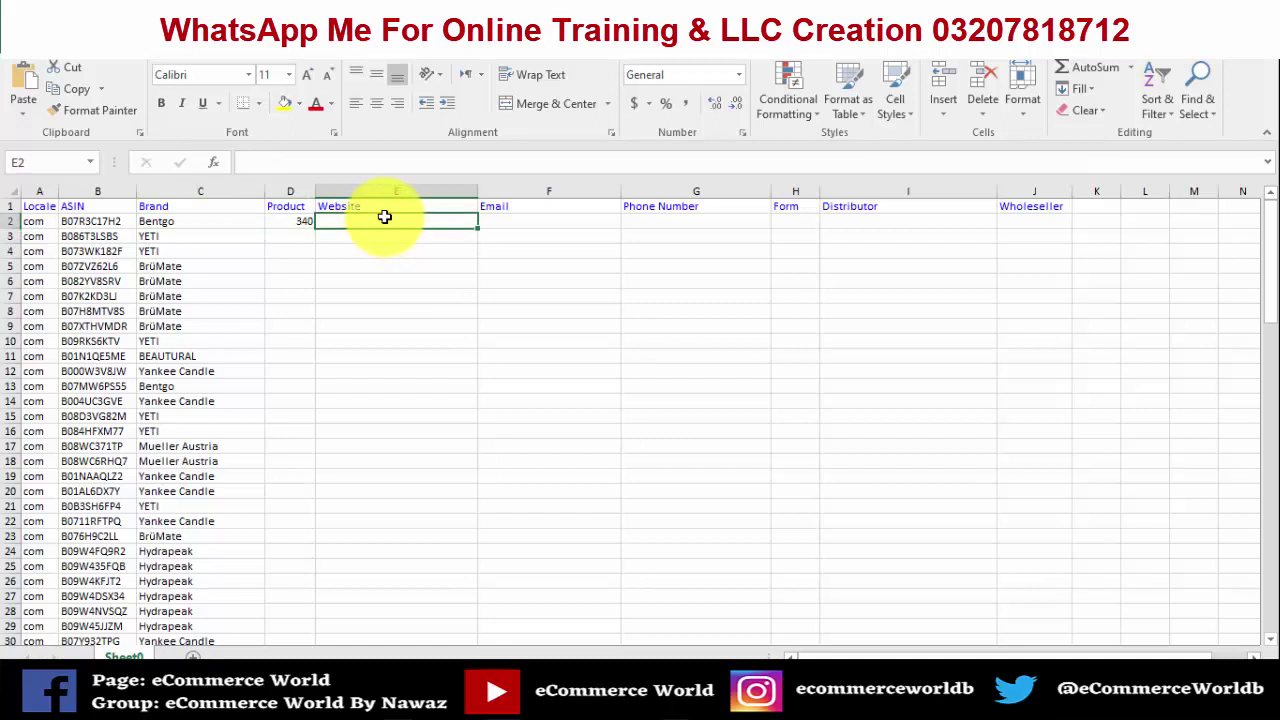
pyautogui.write('bentgo.com')
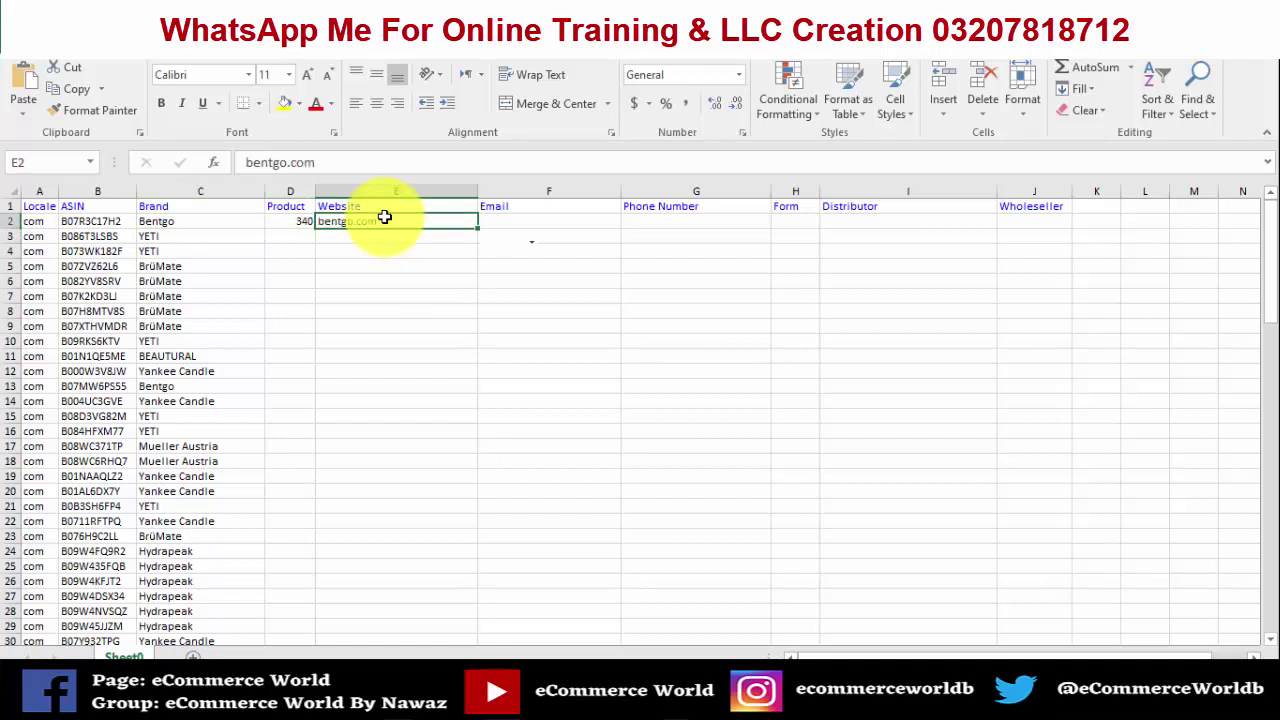
pyautogui.click(534, 218)
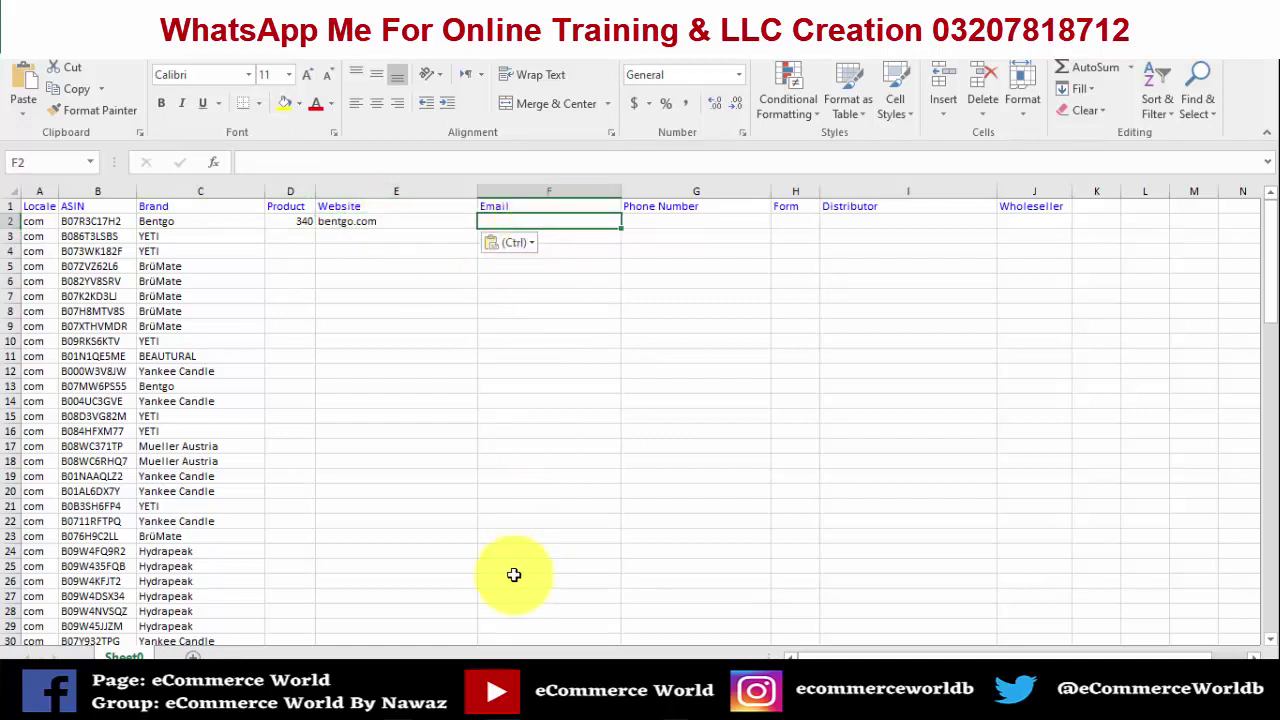
pyautogui.click(424, 700)
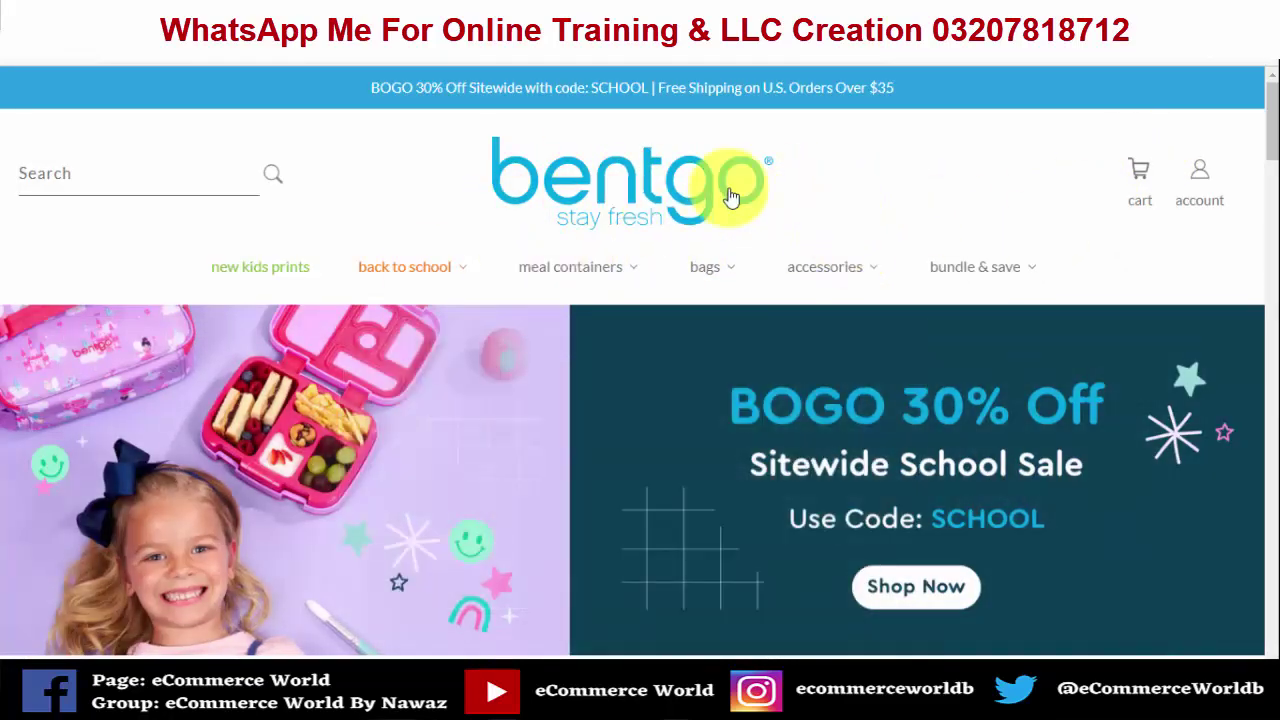
# Scroll to the Bentgo site footer and select the support email address.
pyautogui.moveTo(1264, 100); pyautogui.dragTo(1268, 635)
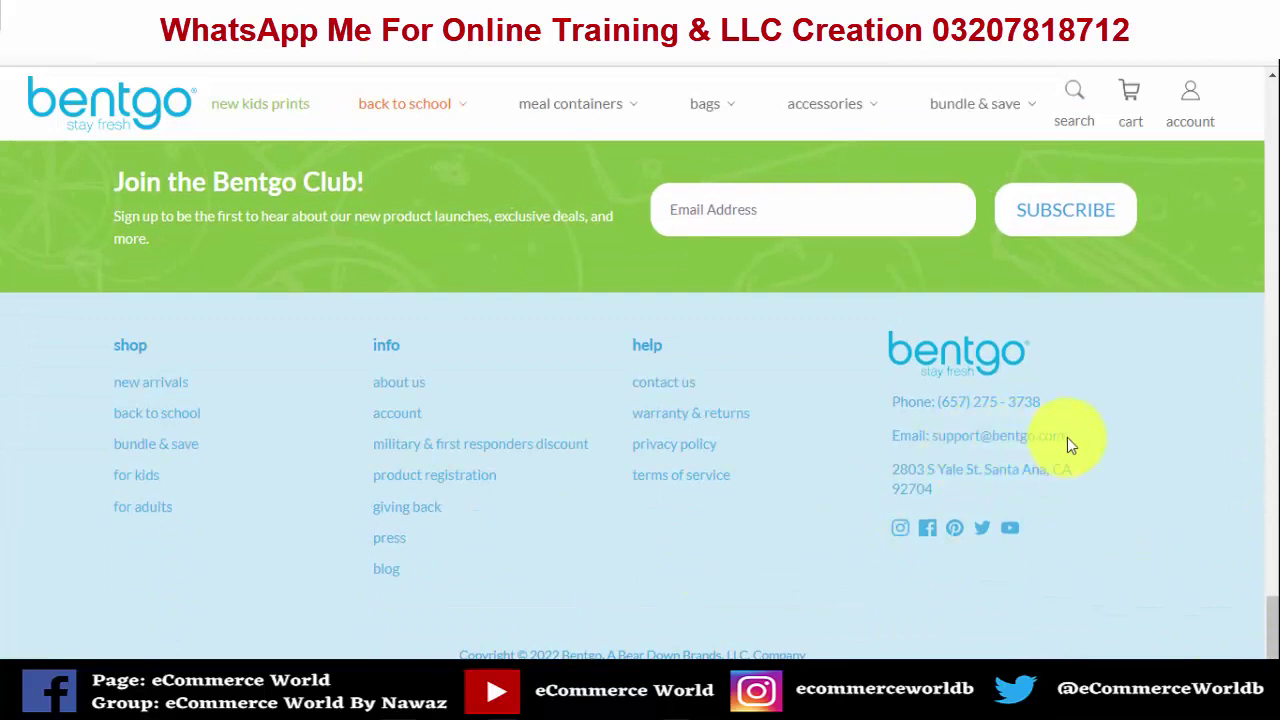
pyautogui.scroll(2, 1067, 437)
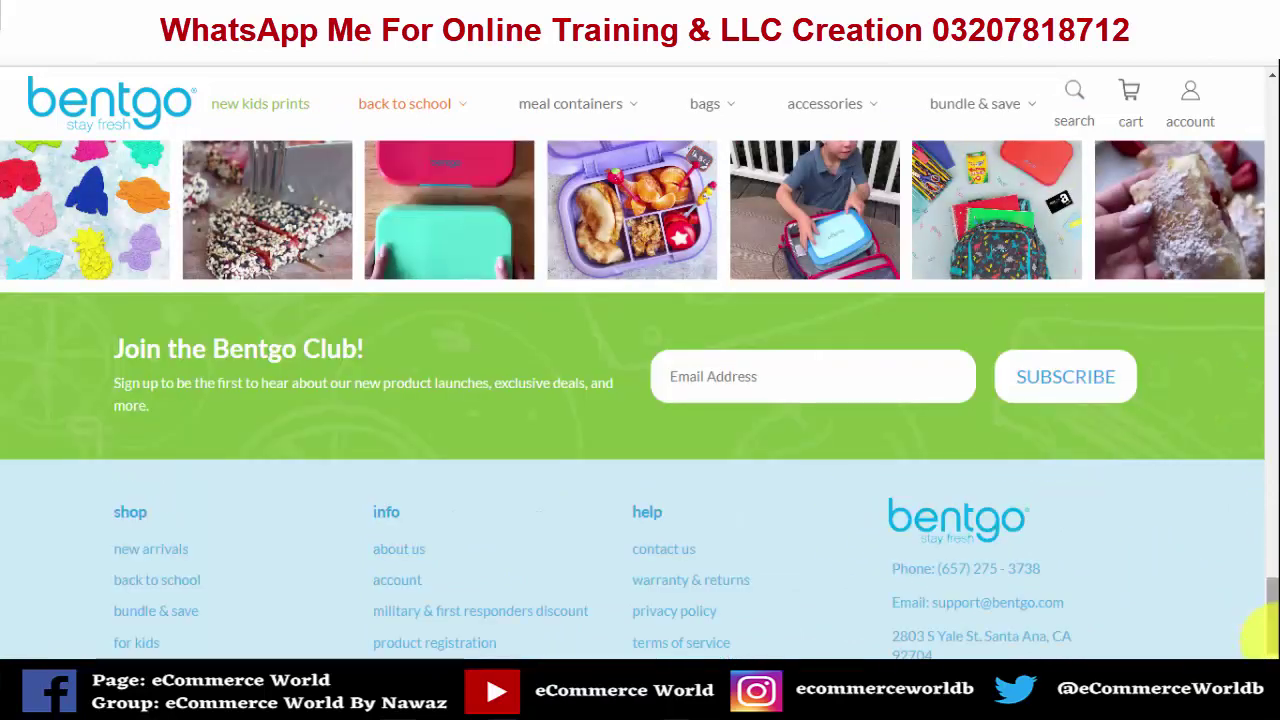
pyautogui.scroll(-2, 1257, 606)
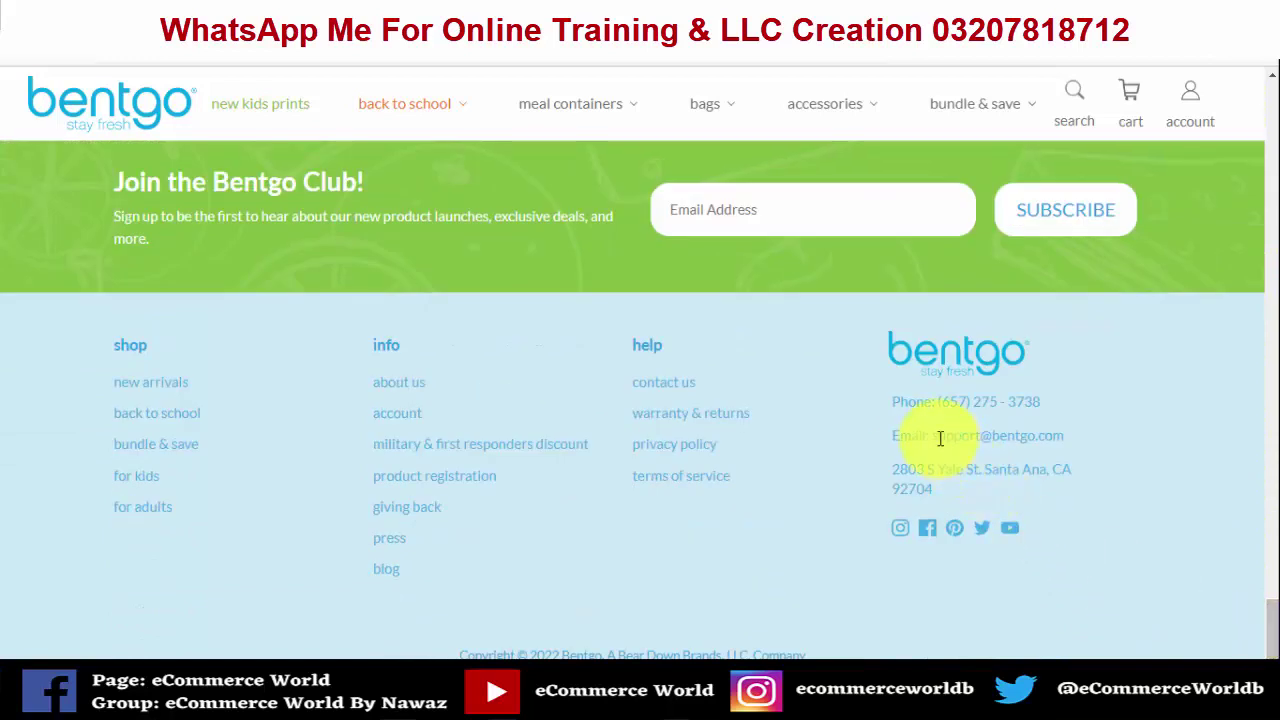
pyautogui.moveTo(1022, 440)
pyautogui.mouseDown()
pyautogui.moveTo(1043, 440)
pyautogui.moveTo(933, 436)
pyautogui.mouseUp()
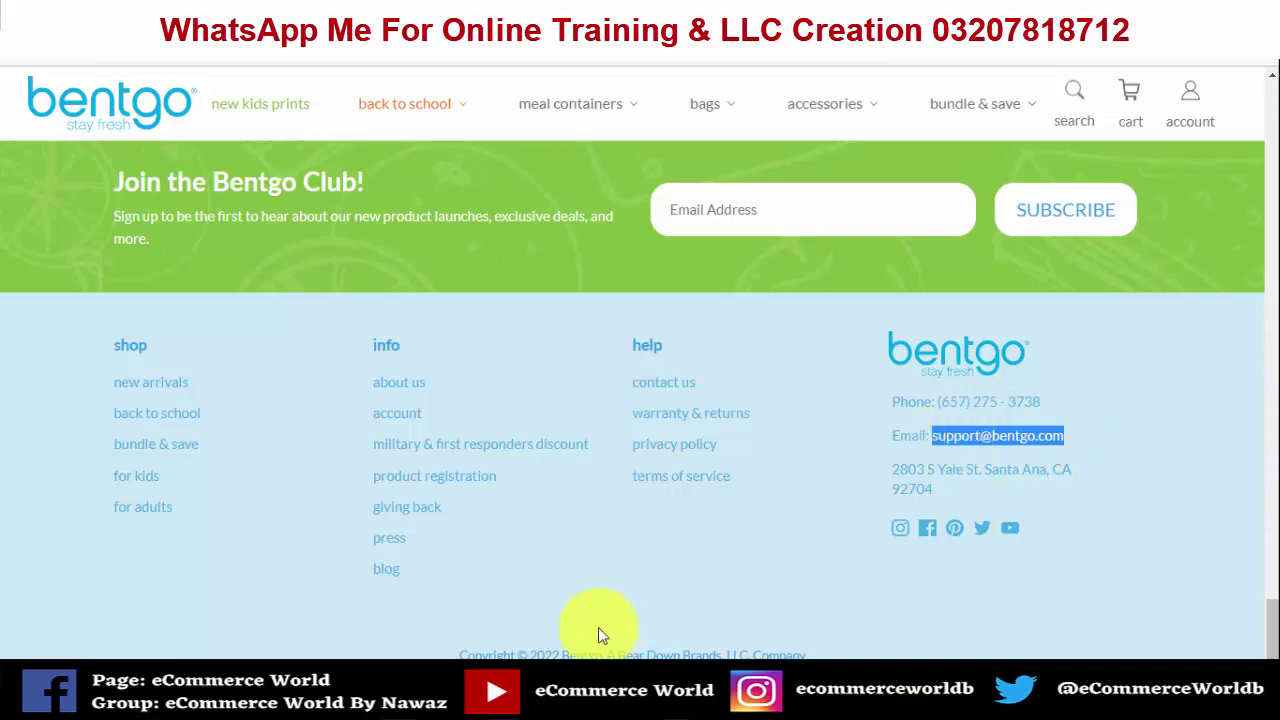
pyautogui.click(590, 700)
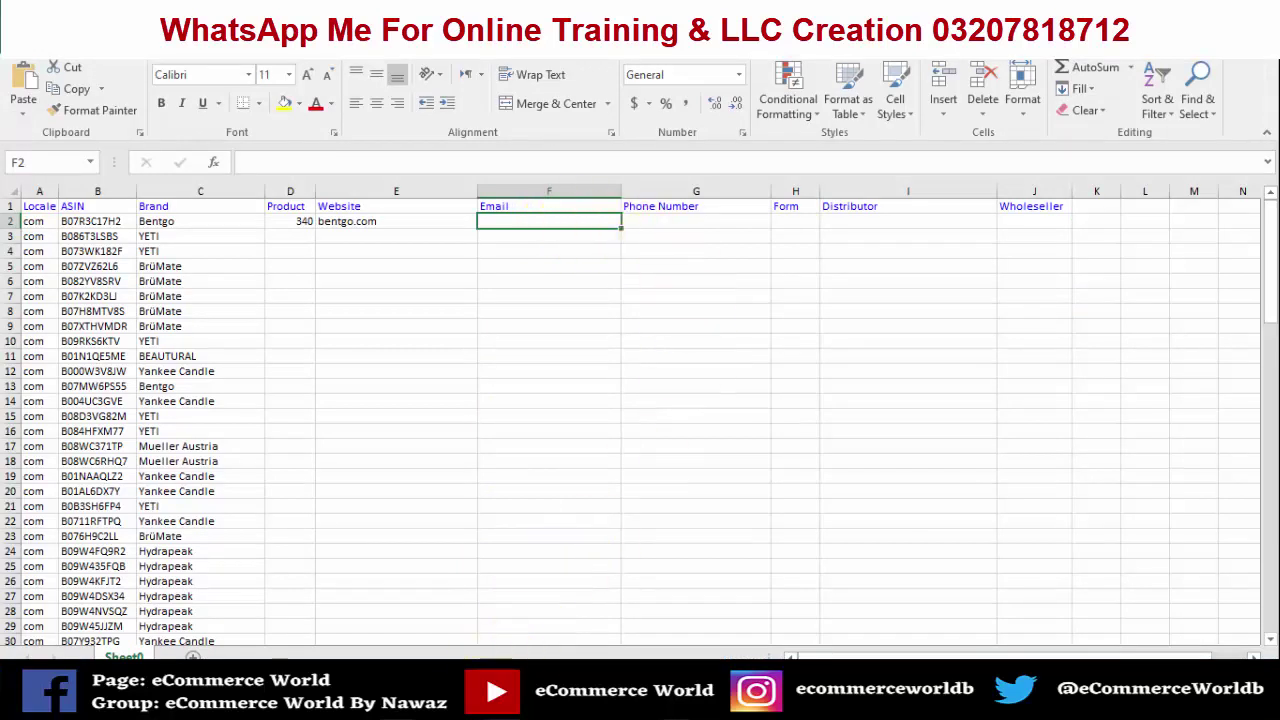
# Copy the phone number from Bentgo's footer into the Phone Number cell G2.
pyautogui.click(432, 690)
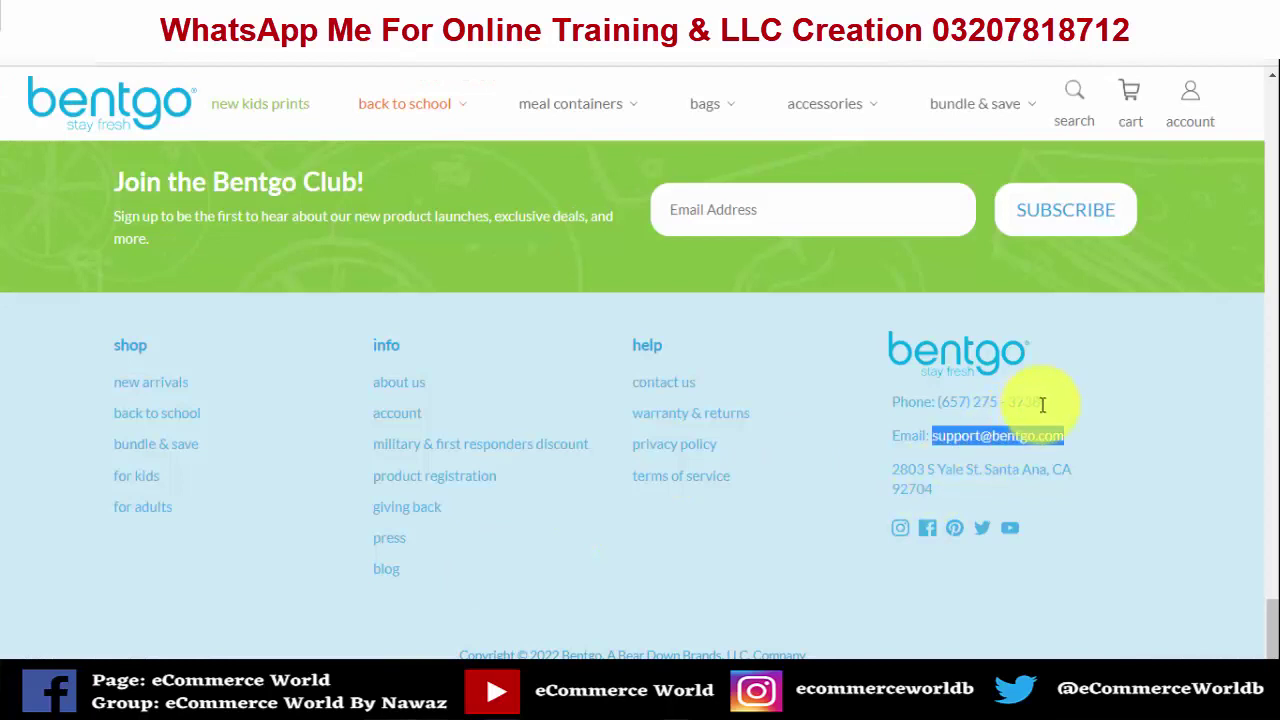
pyautogui.moveTo(1041, 402)
pyautogui.mouseDown()
pyautogui.moveTo(993, 413)
pyautogui.moveTo(941, 402)
pyautogui.mouseUp()
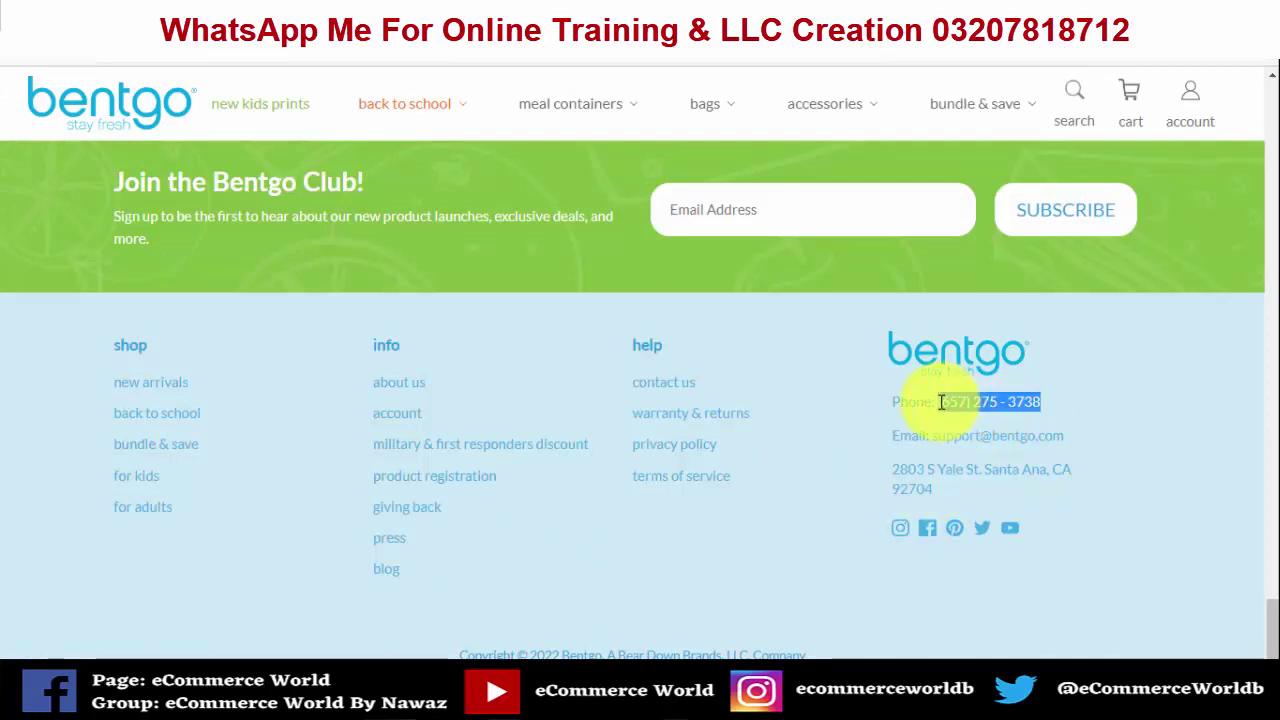
pyautogui.hotkey('ctrl', 'c')
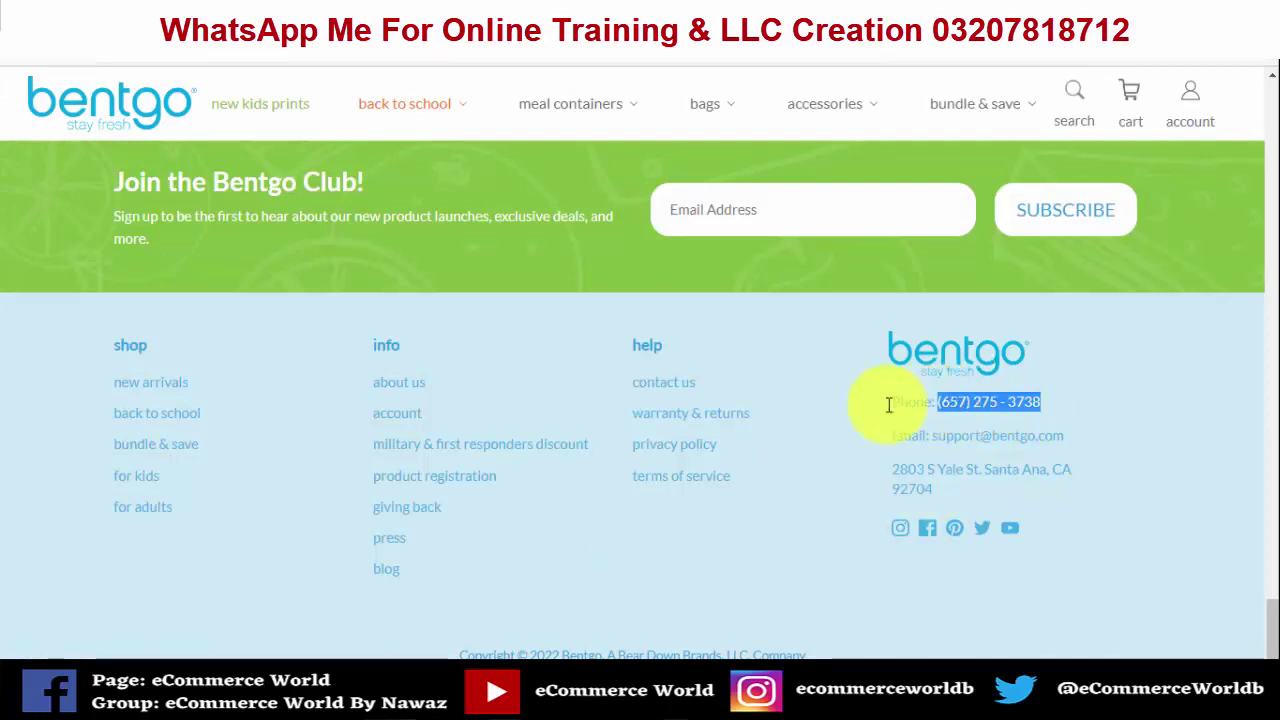
pyautogui.click(668, 220)
pyautogui.hotkey('ctrl', 'v')
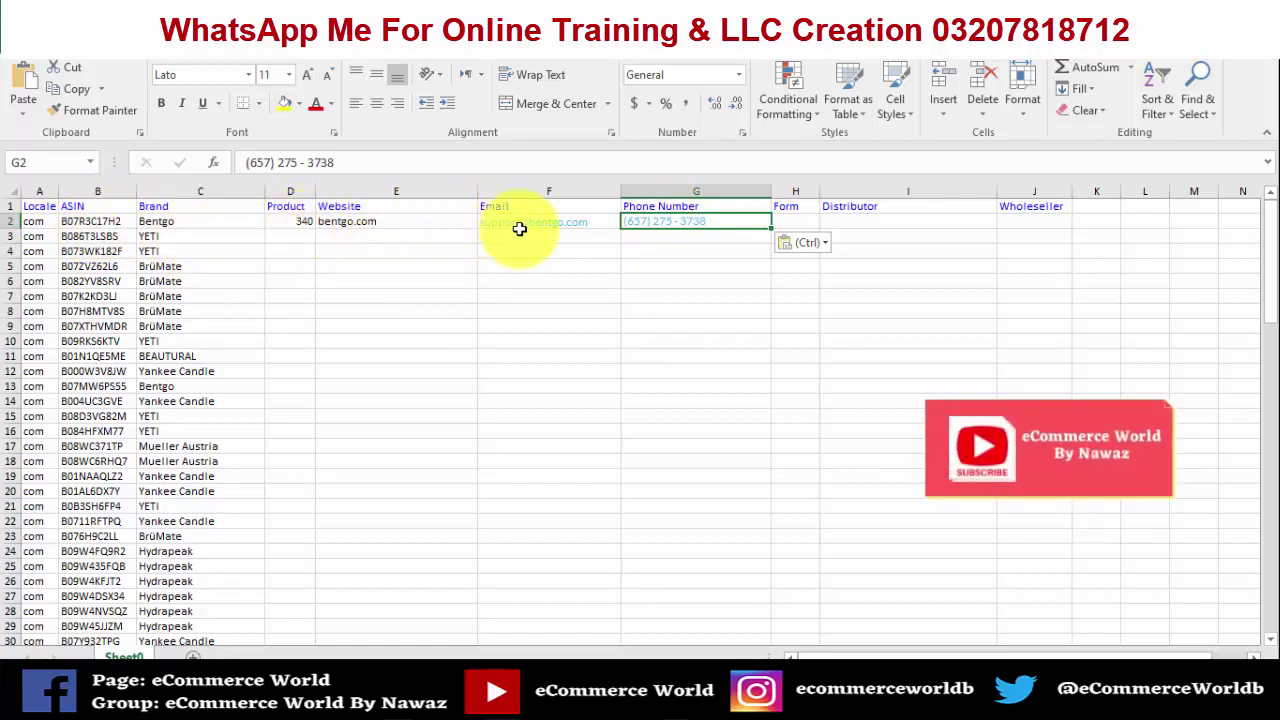
pyautogui.click(801, 219)
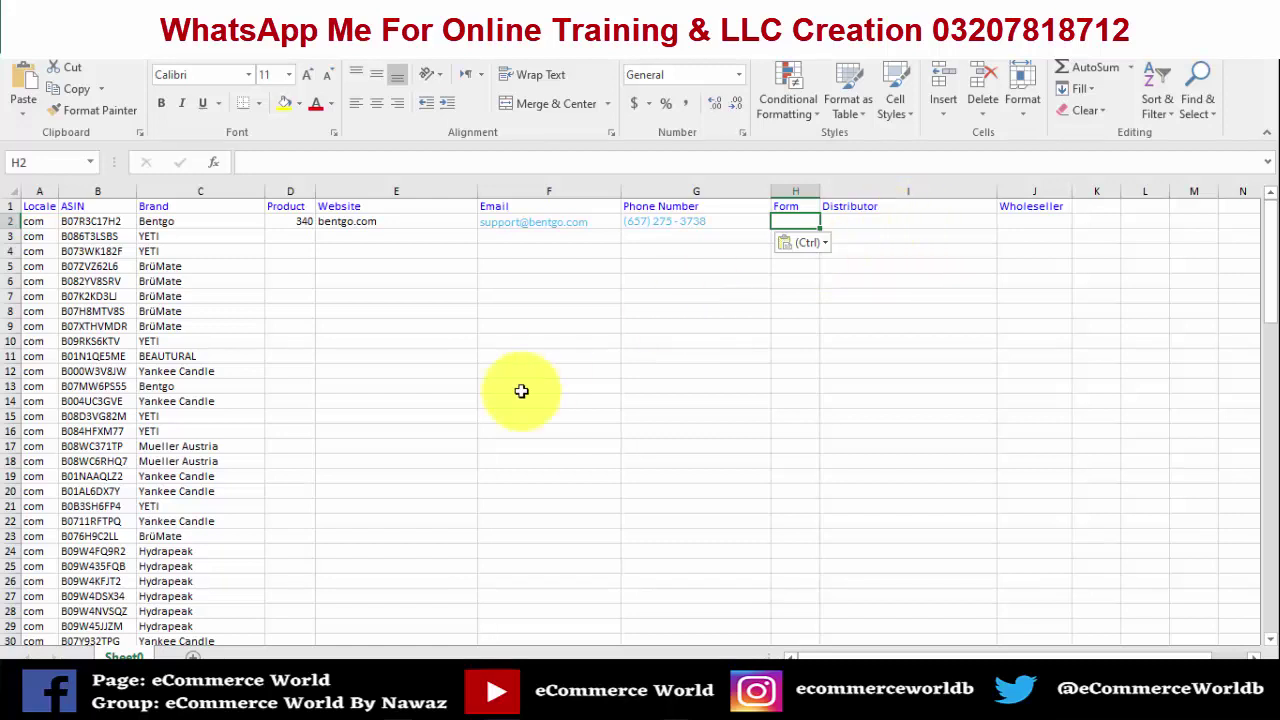
# Open Bentgo's Contact Us page from the footer and scroll to its enquiry form.
pyautogui.press('Escape')
pyautogui.hotkey('alt', 'Tab')
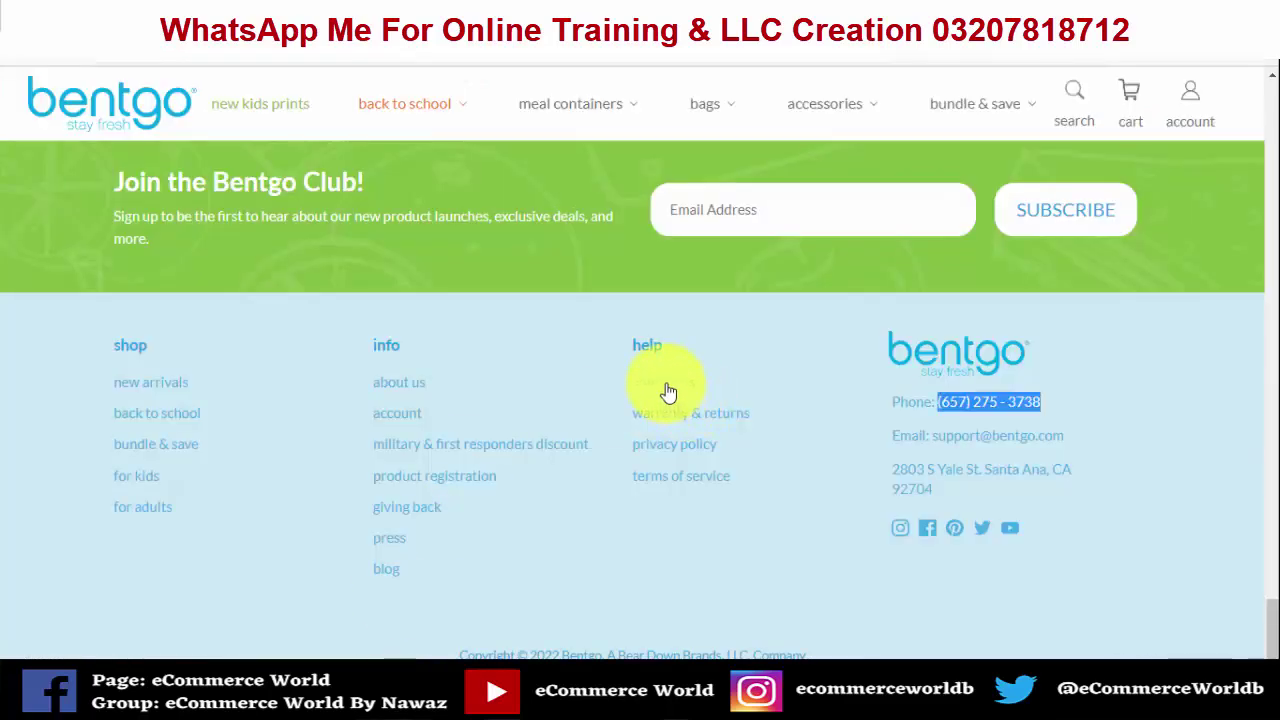
pyautogui.click(668, 386)
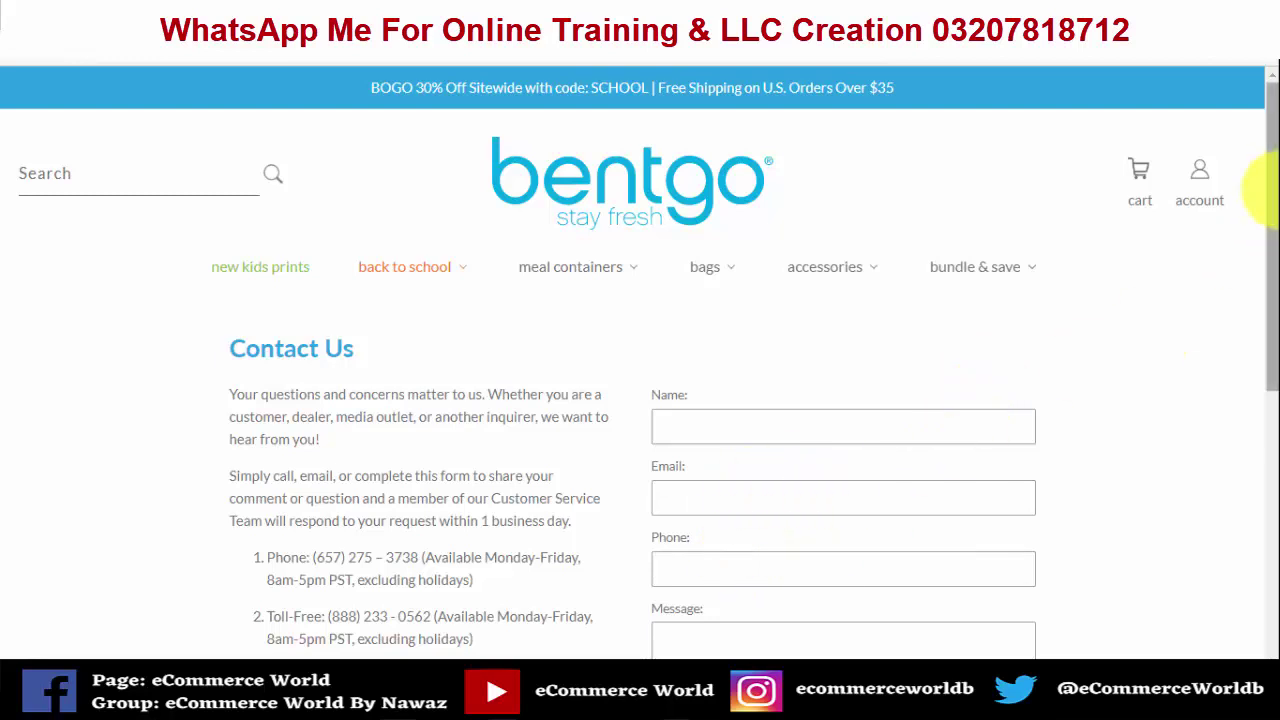
pyautogui.scroll(-2, 1257, 340)
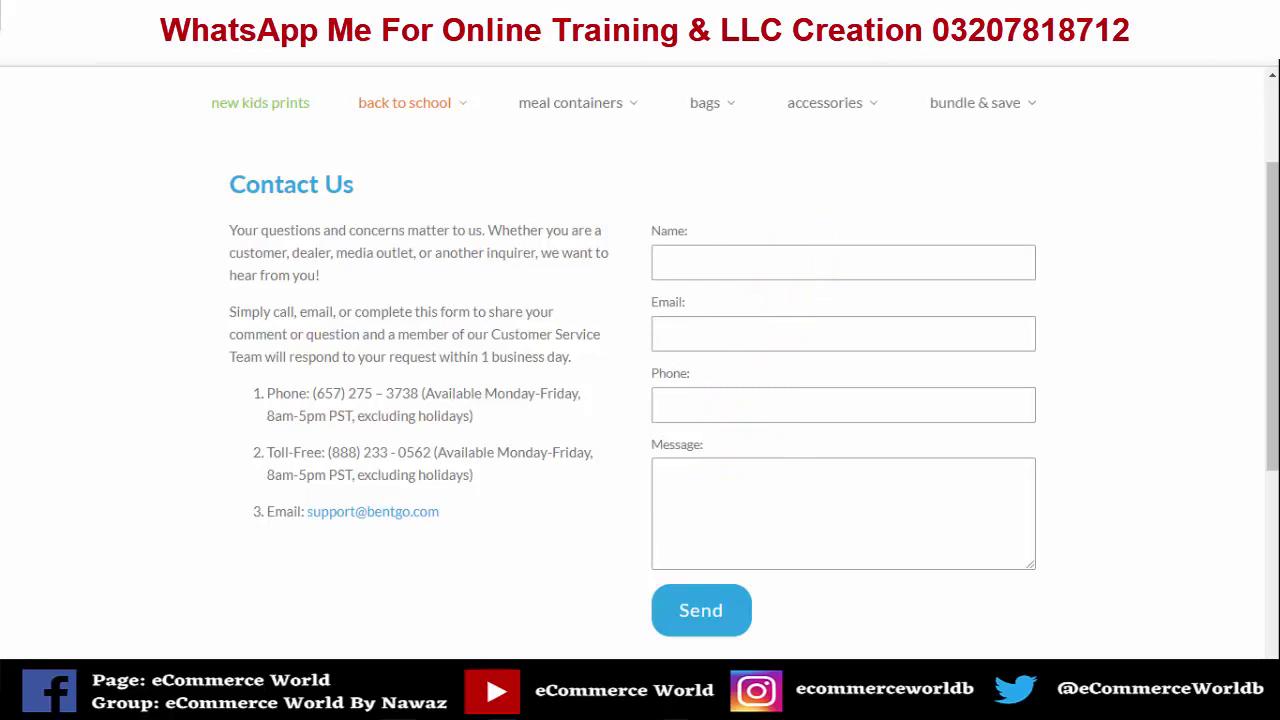
pyautogui.click(509, 665)
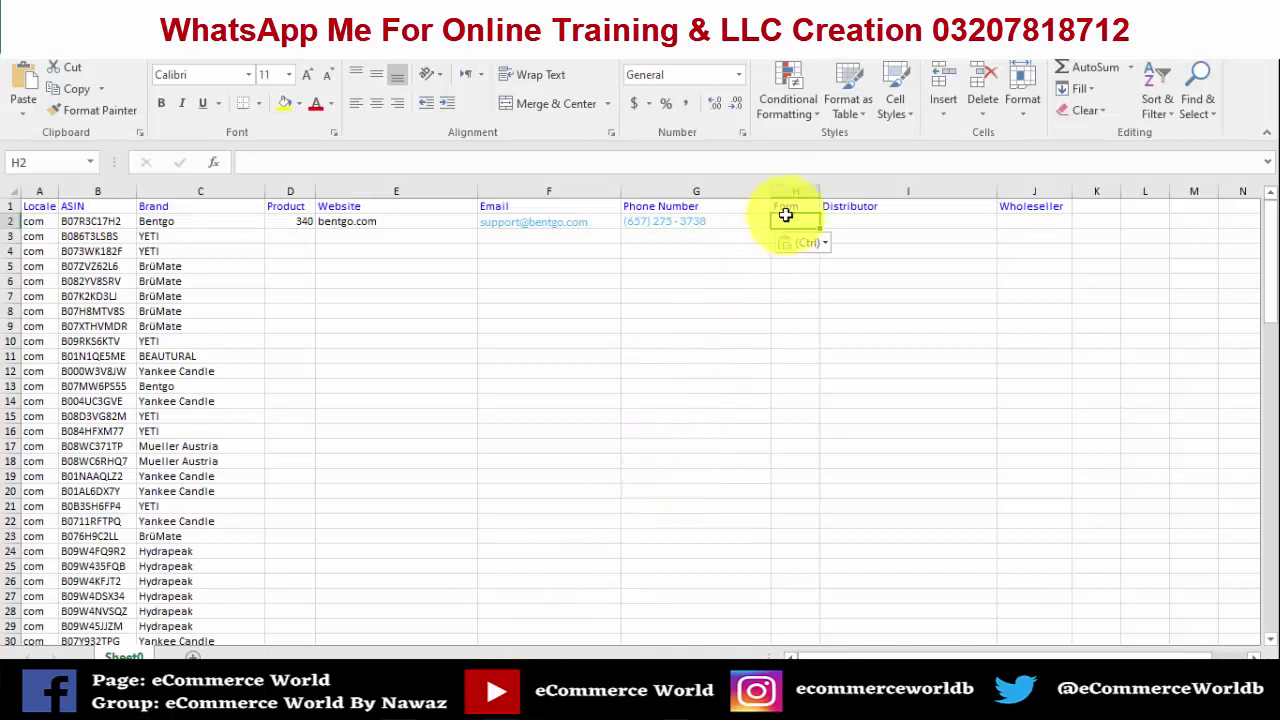
# Enter yes in Bentgo's Form cell H2 and widen the Wholeseller column J.
pyautogui.write('yes')
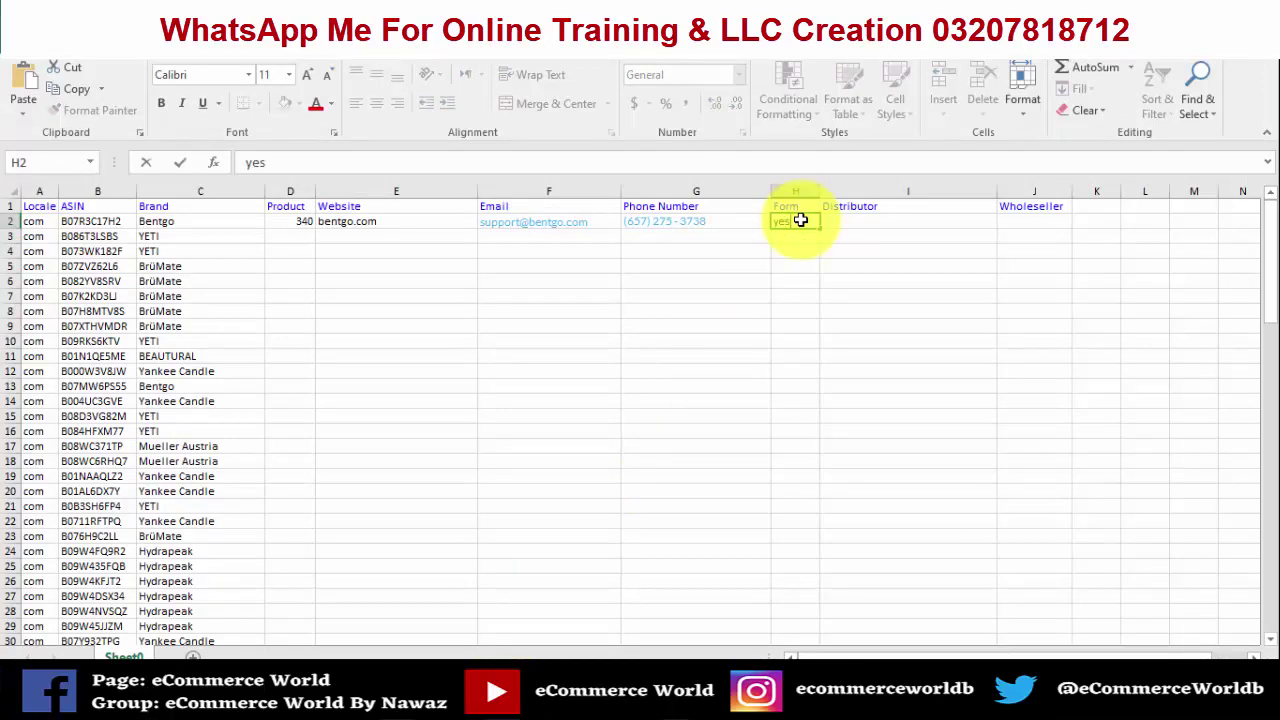
pyautogui.click(795, 250)
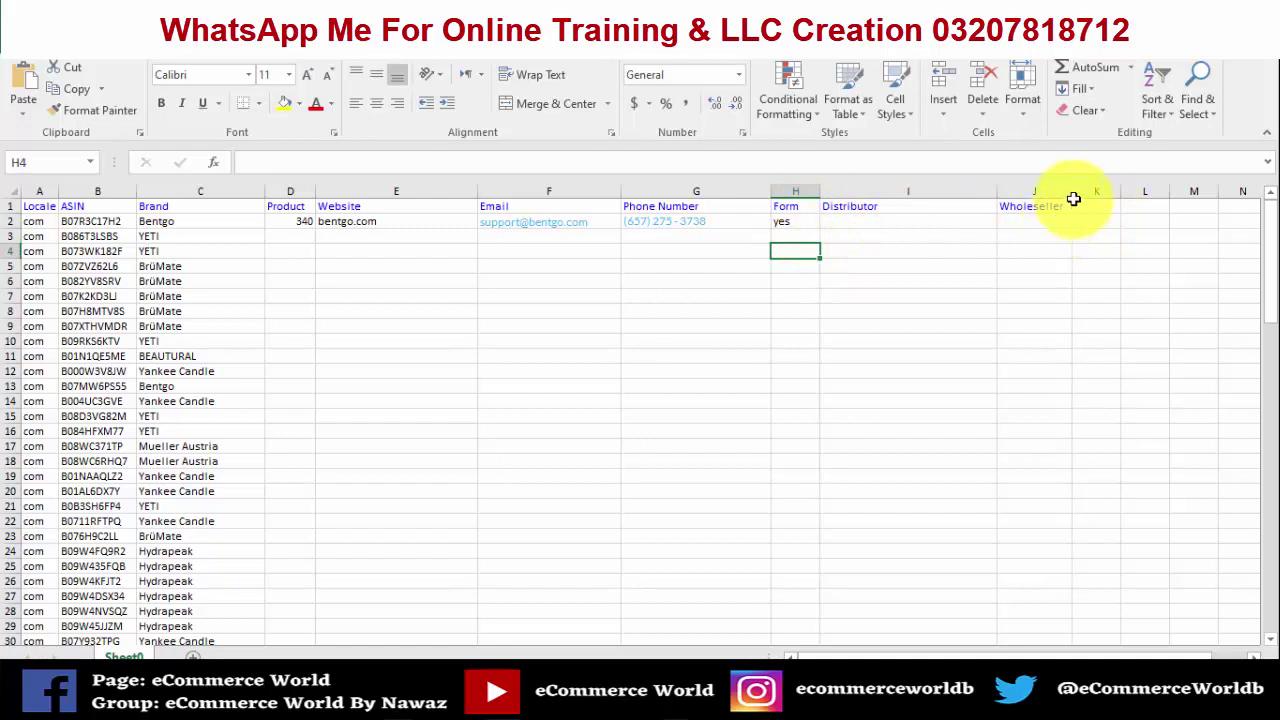
pyautogui.moveTo(1073, 188); pyautogui.dragTo(1165, 188)
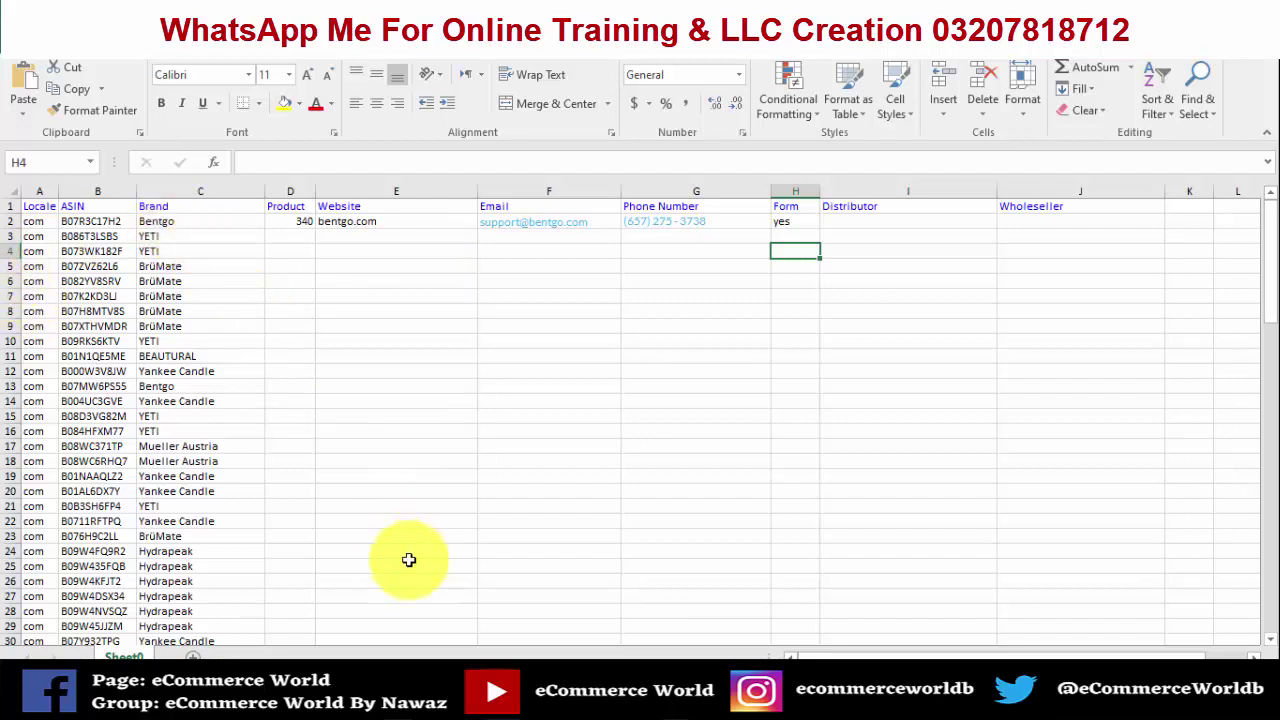
pyautogui.hotkey('alt', 'Tab')
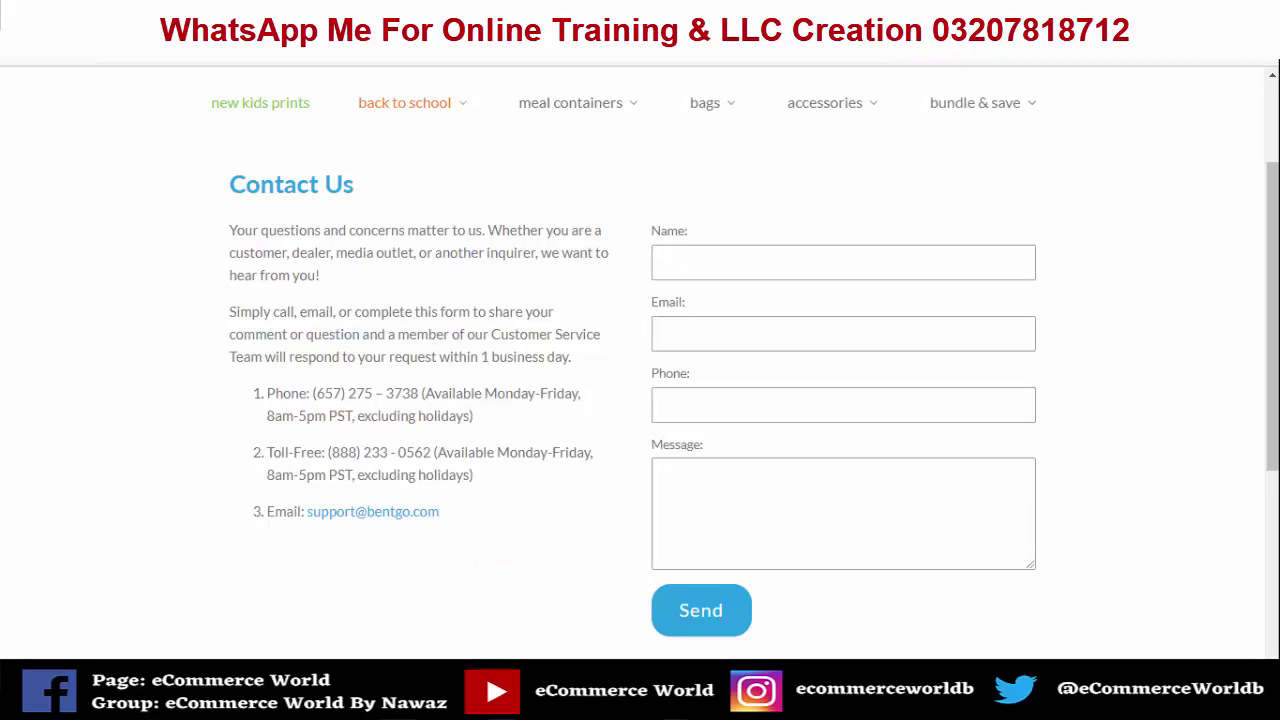
# Search Bing for 'munchkin' in a new tab and open the official Munchkin website.
pyautogui.hotkey('ctrl', 't')
pyautogui.write('mun')
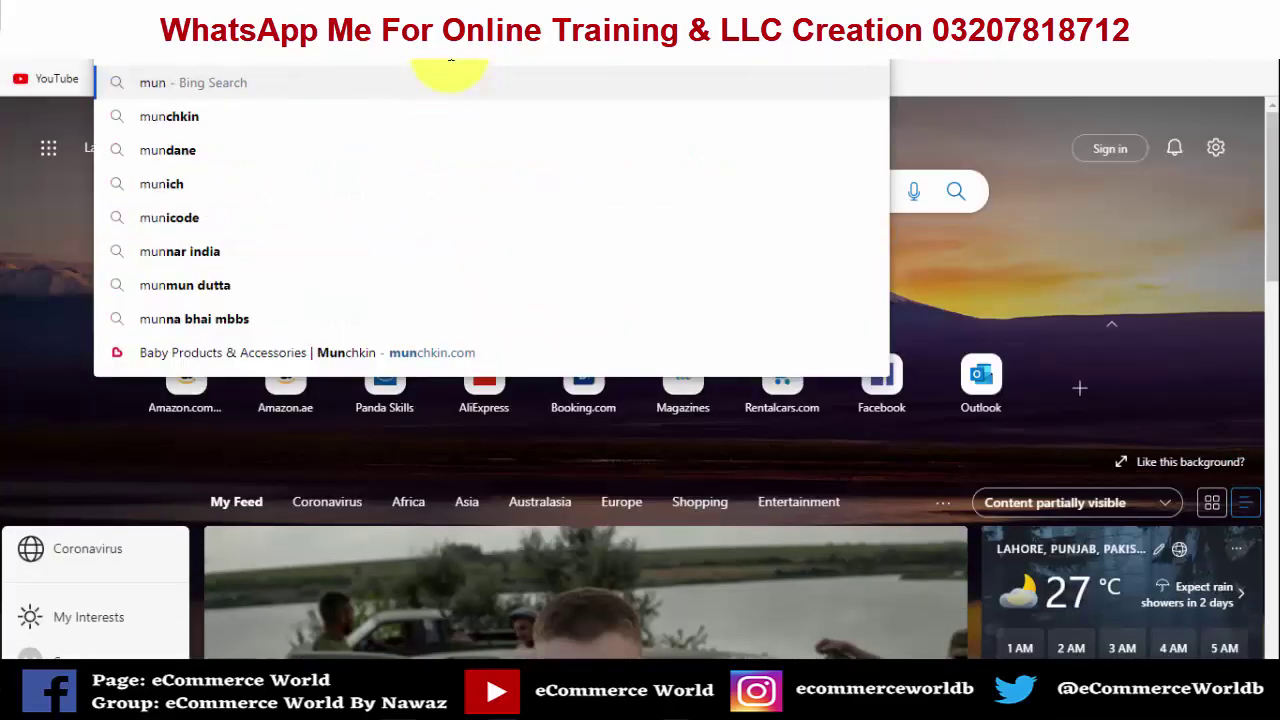
pyautogui.write('chkin')
pyautogui.press('Return')
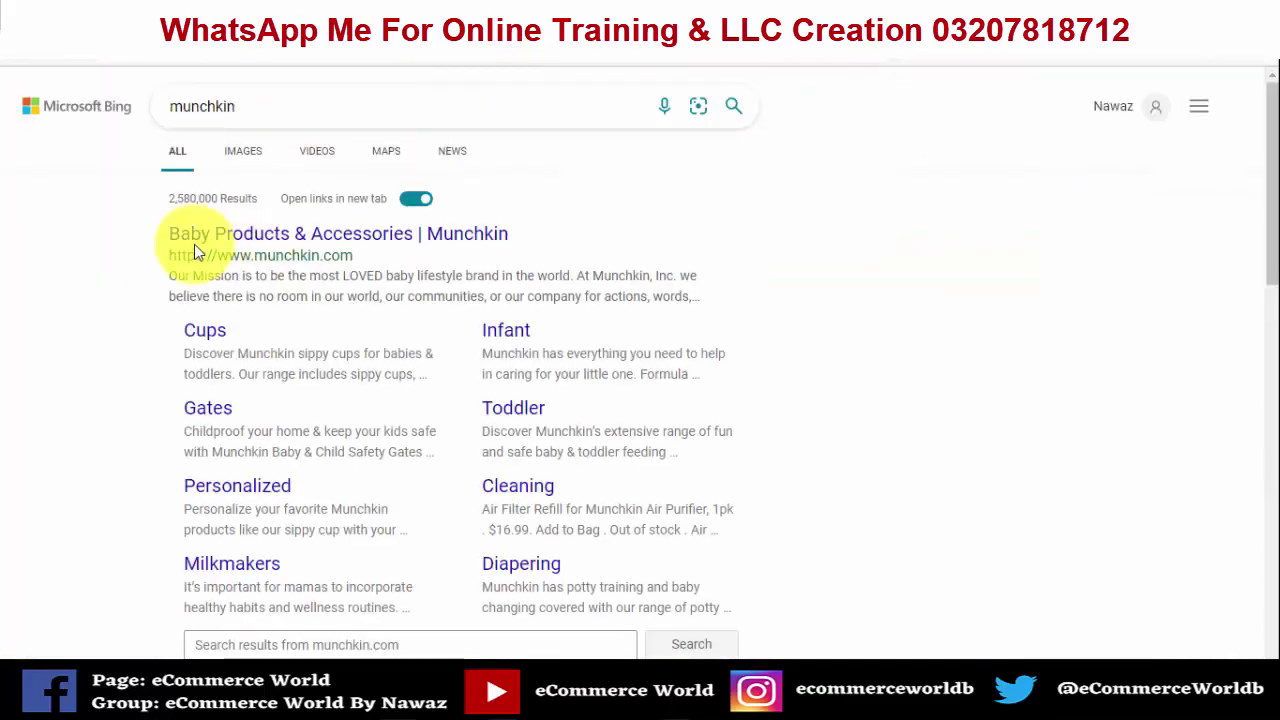
pyautogui.click(290, 236)
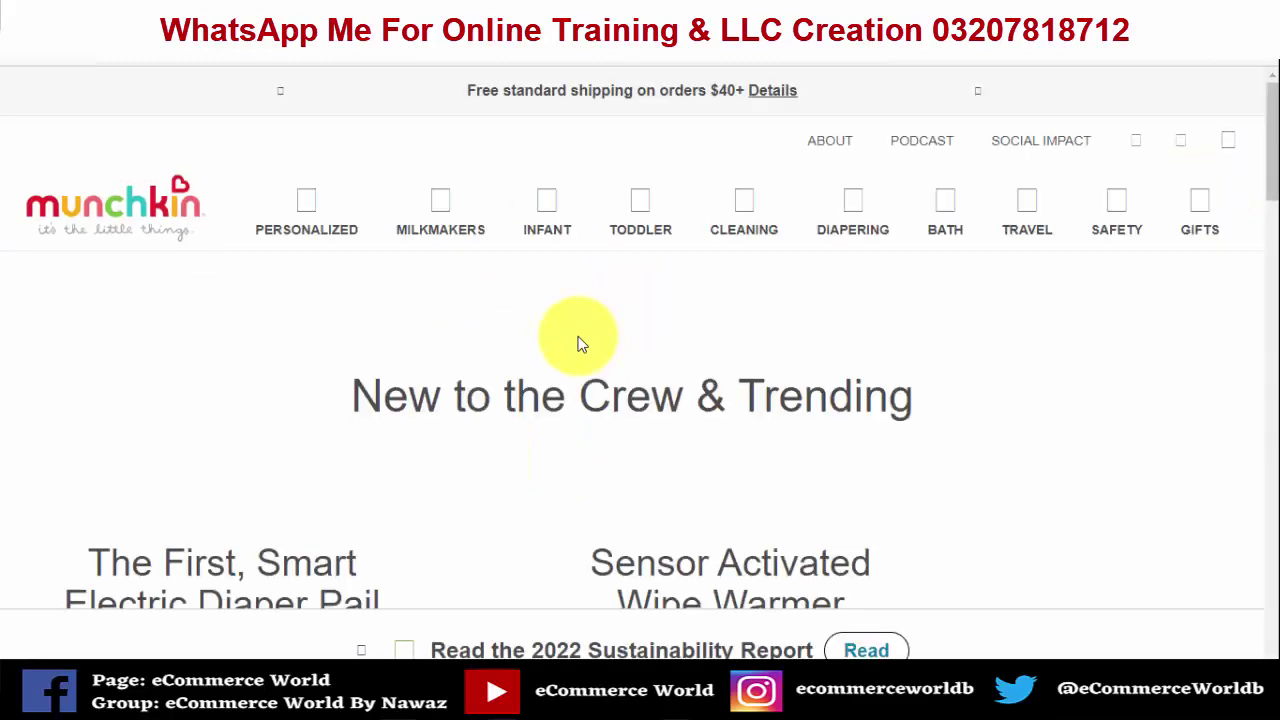
# Check Munchkin's Contact Us page for phone, email and wholesale contacts, then return to Excel.
pyautogui.moveTo(1270, 150)
pyautogui.mouseDown()
pyautogui.moveTo(1257, 500)
pyautogui.moveTo(1268, 640)
pyautogui.mouseUp()
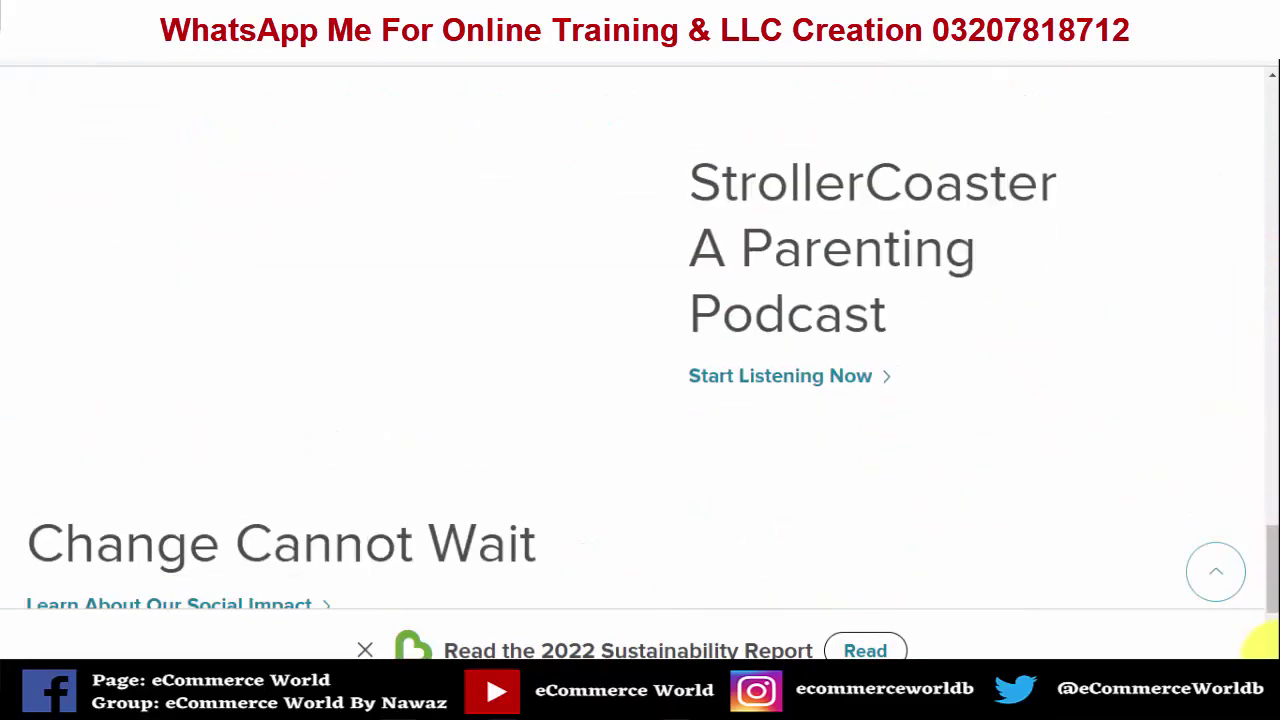
pyautogui.scroll(-1, 1260, 580)
pyautogui.scroll(-4, 1260, 600)
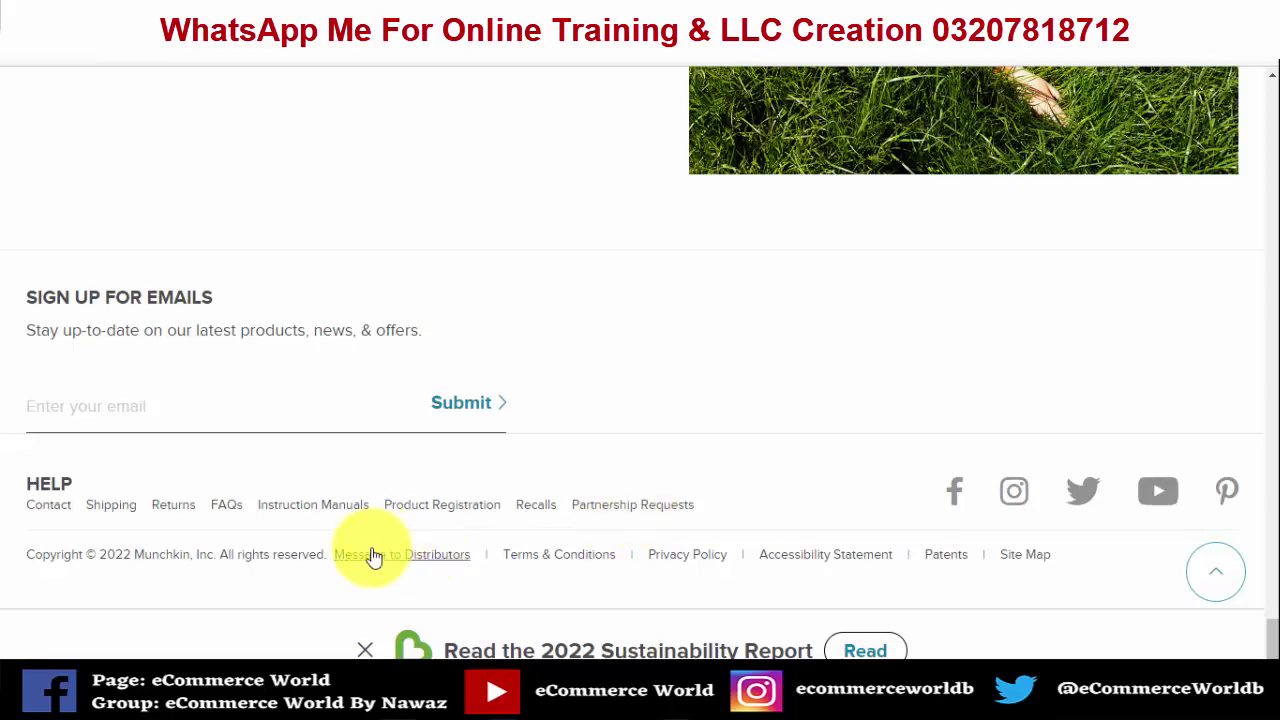
pyautogui.click(43, 508)
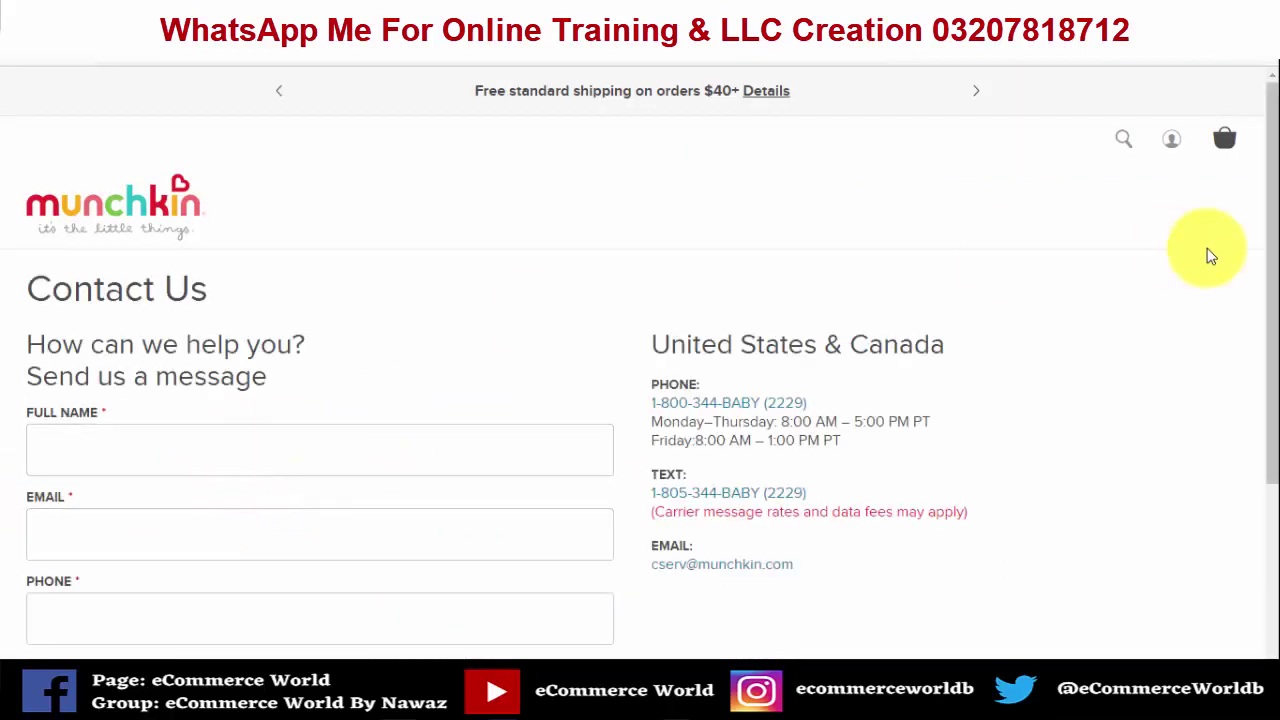
pyautogui.scroll(-3, 1257, 371)
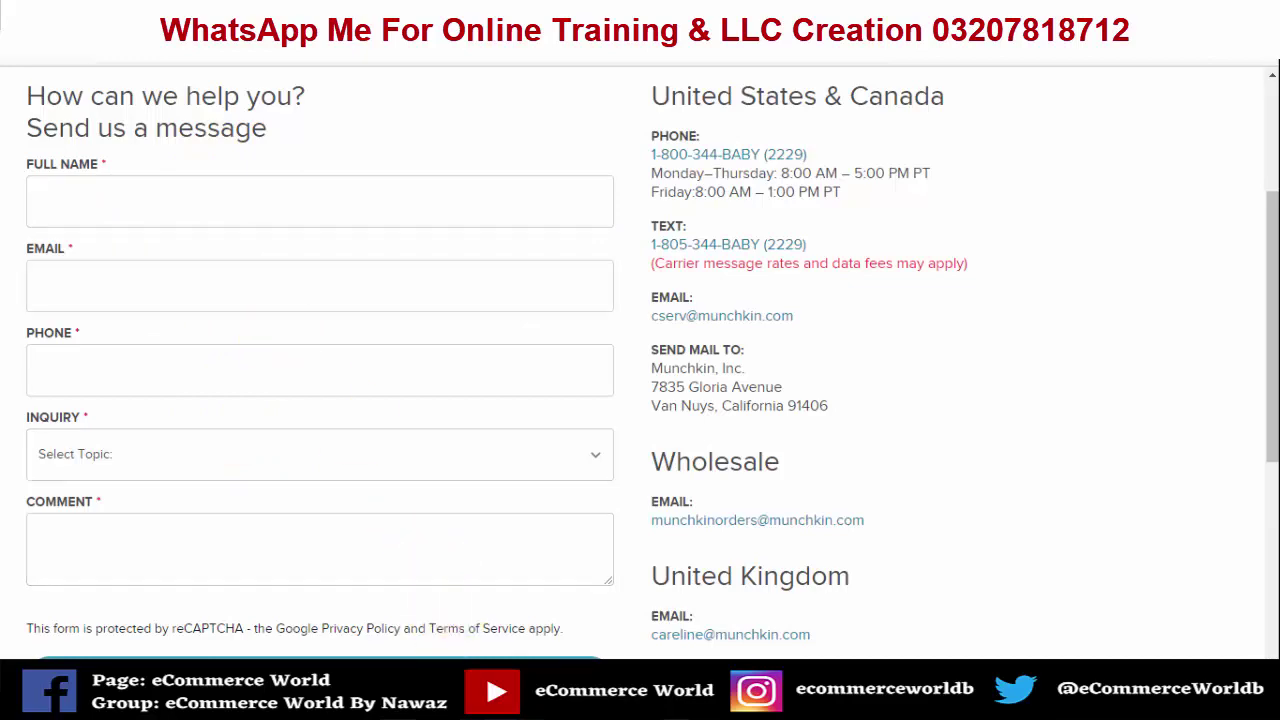
pyautogui.click(480, 652)
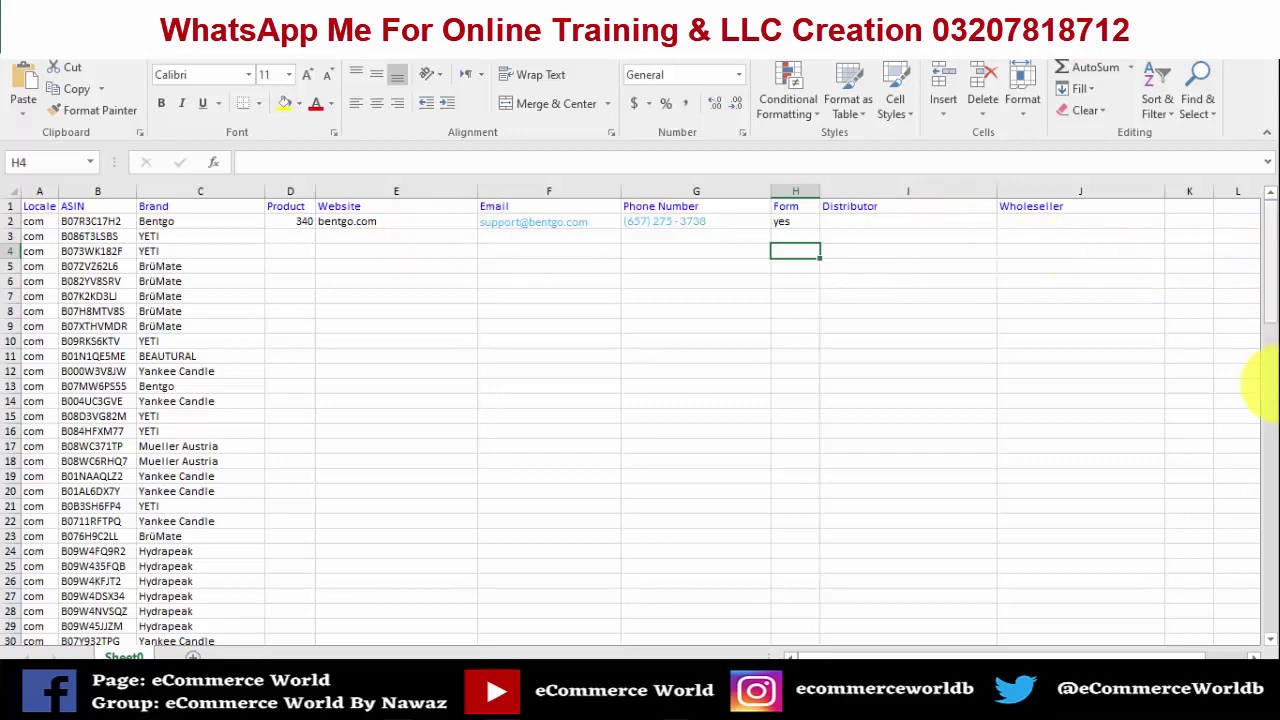
pyautogui.moveTo(1268, 245); pyautogui.dragTo(1268, 643)
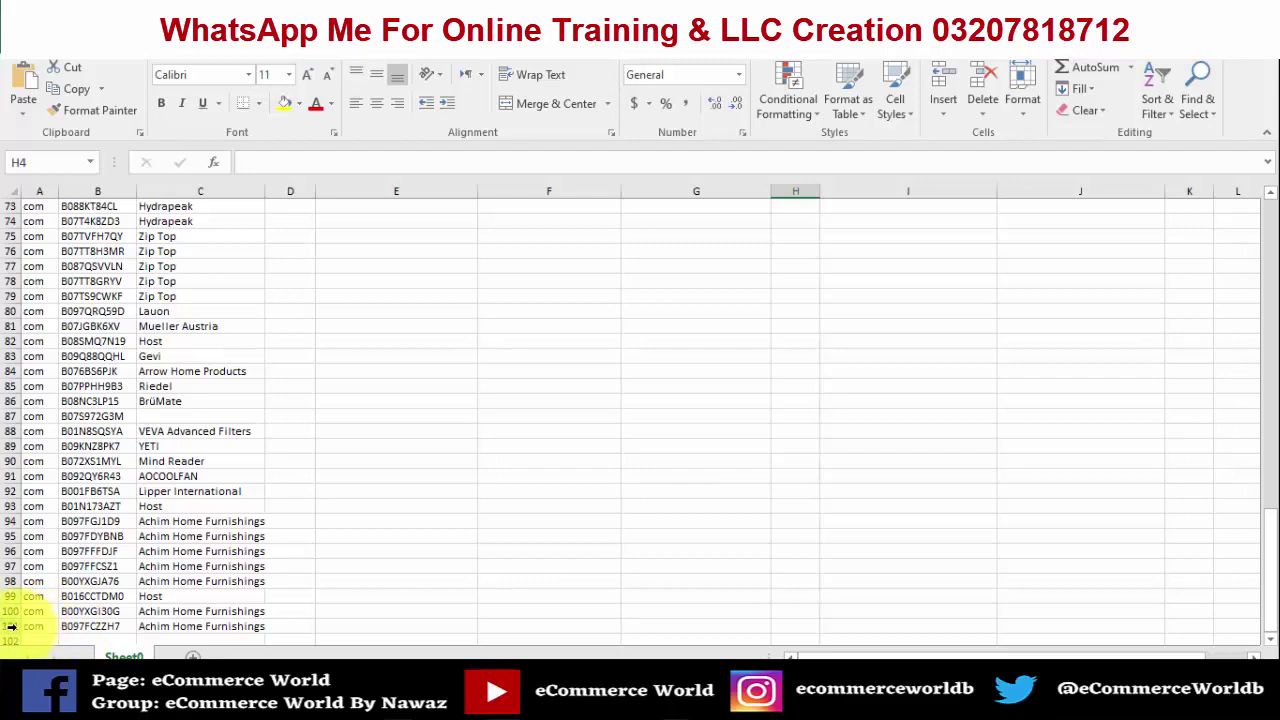
pyautogui.moveTo(1264, 571); pyautogui.dragTo(1266, 160)
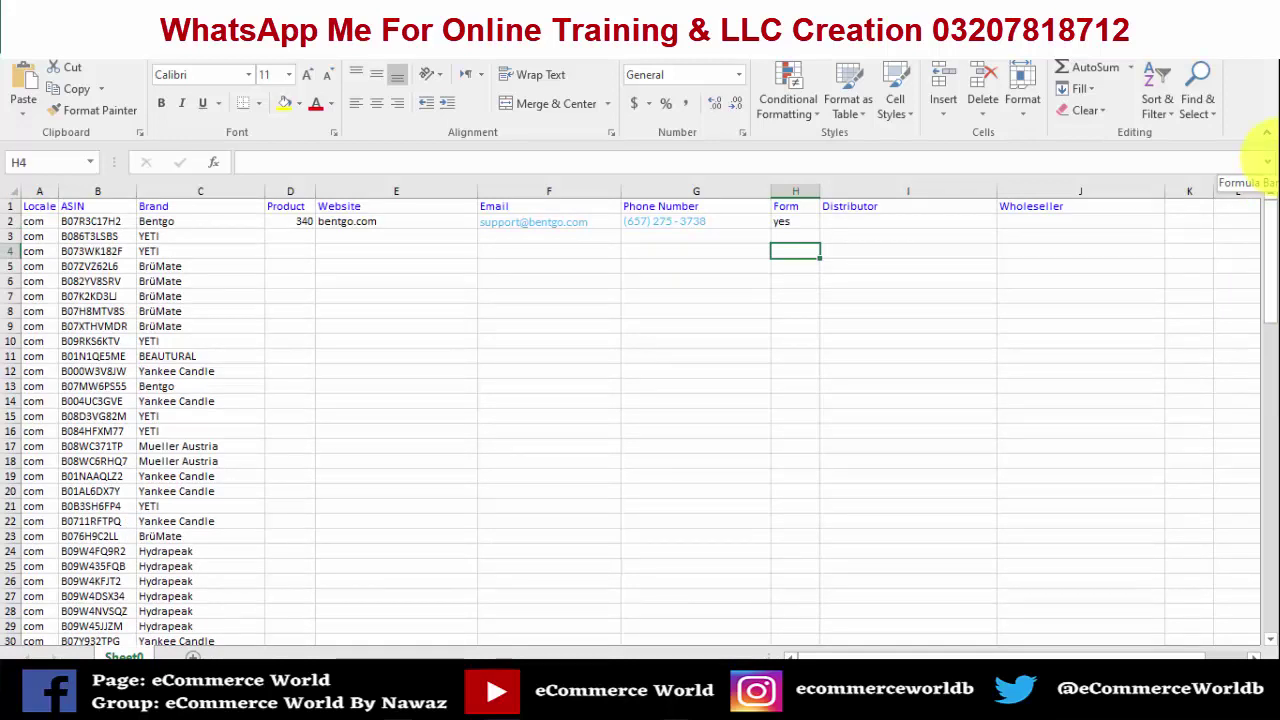
pyautogui.click(862, 224)
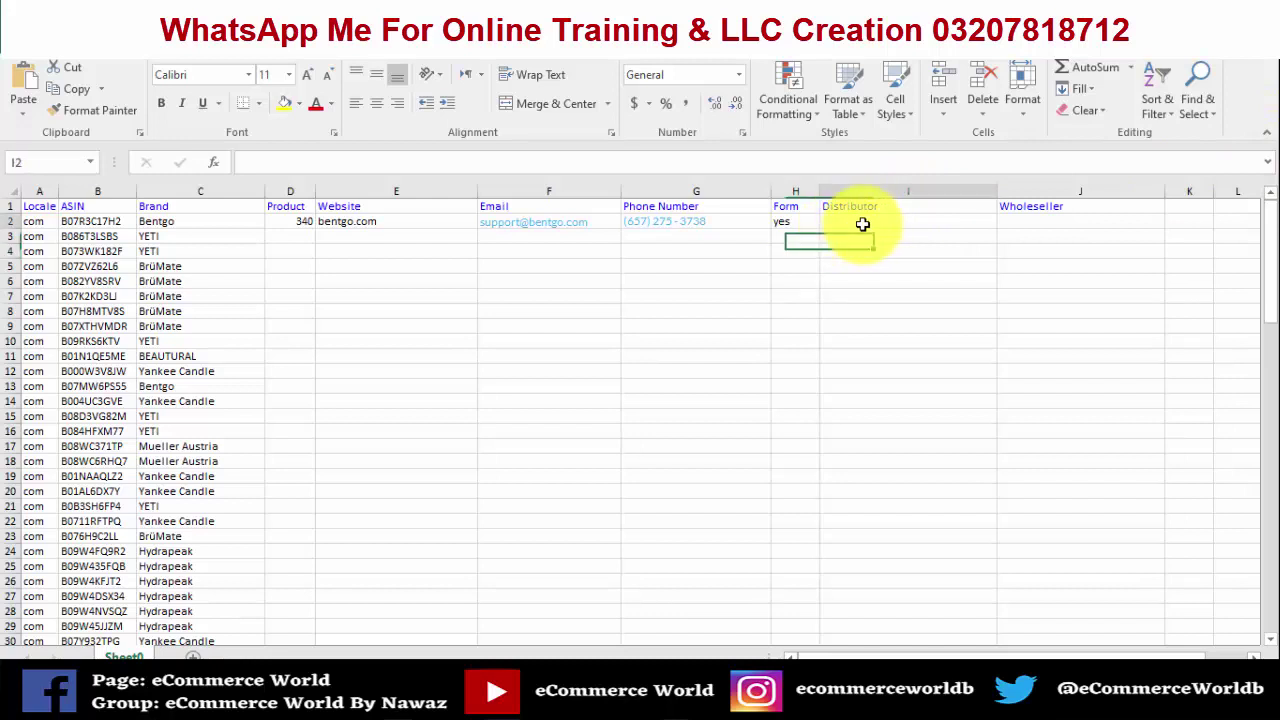